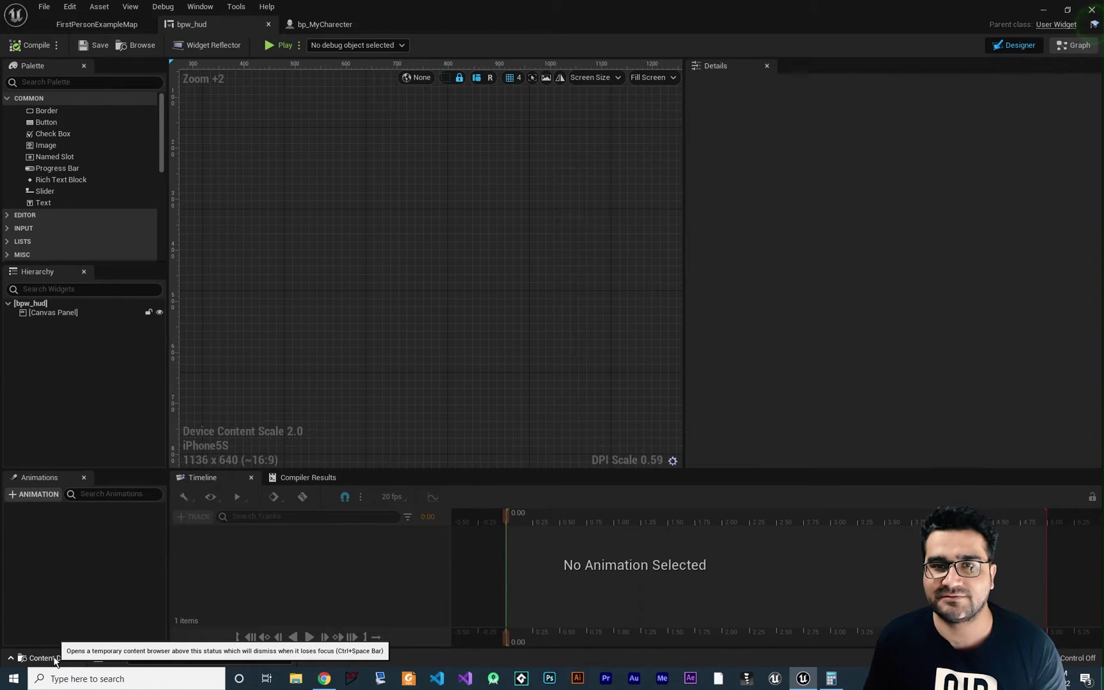
Review the Event BeginPlay nodes that create the HUD widget in the bp_MyCharecter event graph
click(42, 658)
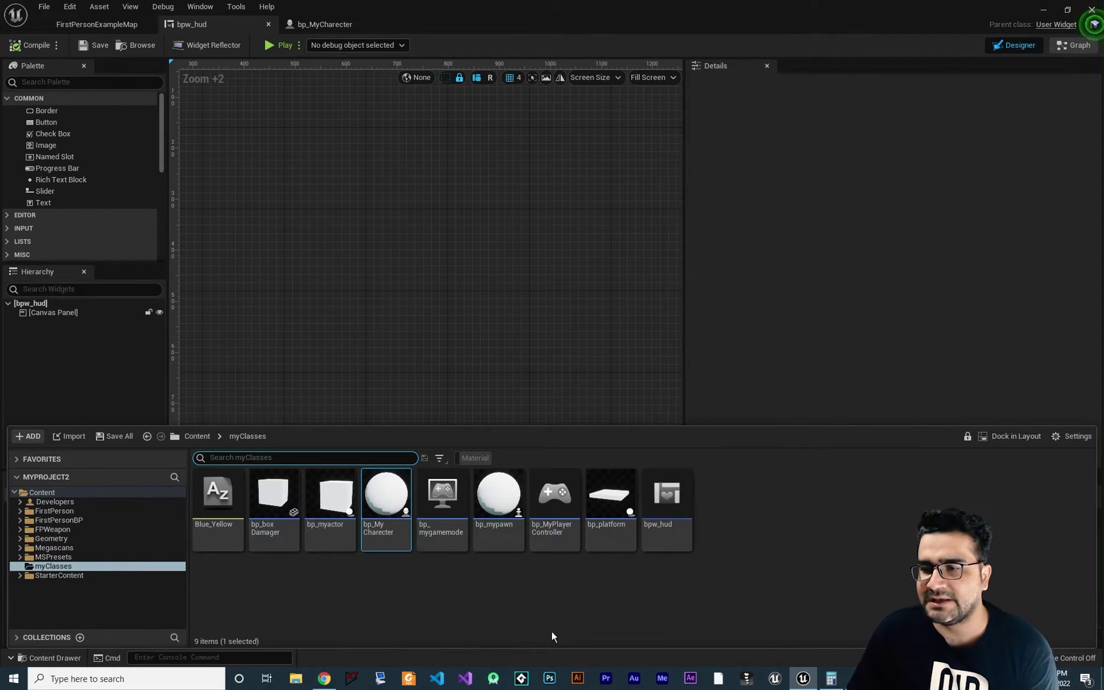
click(322, 24)
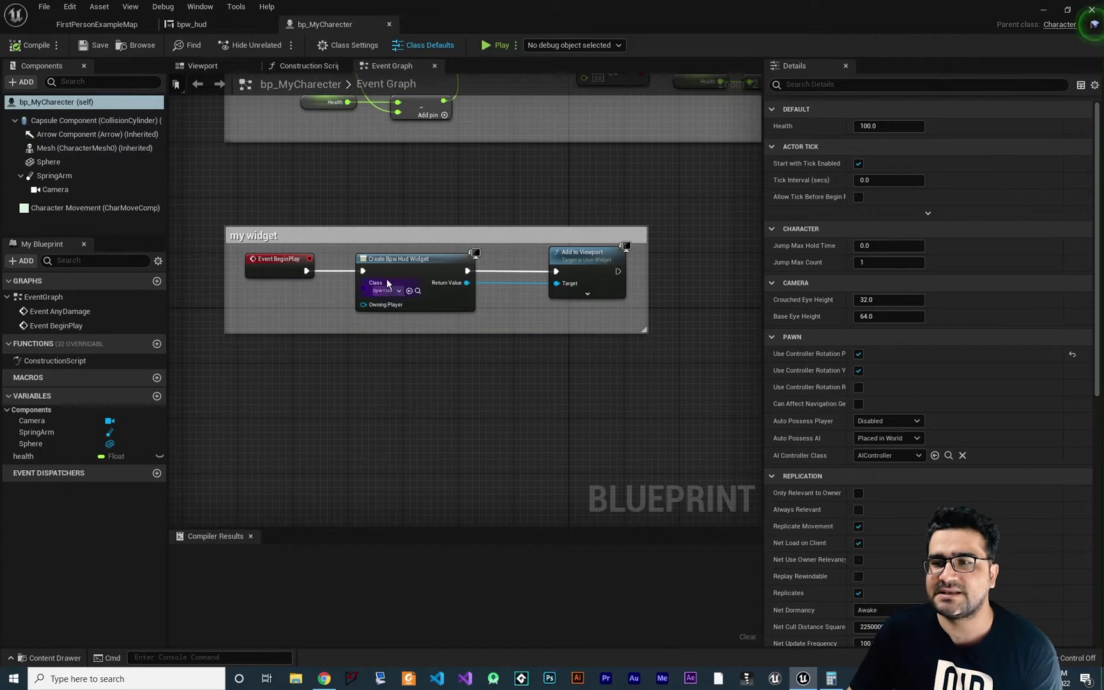
scroll(386, 278, up, 2)
scroll(588, 360, down, 1)
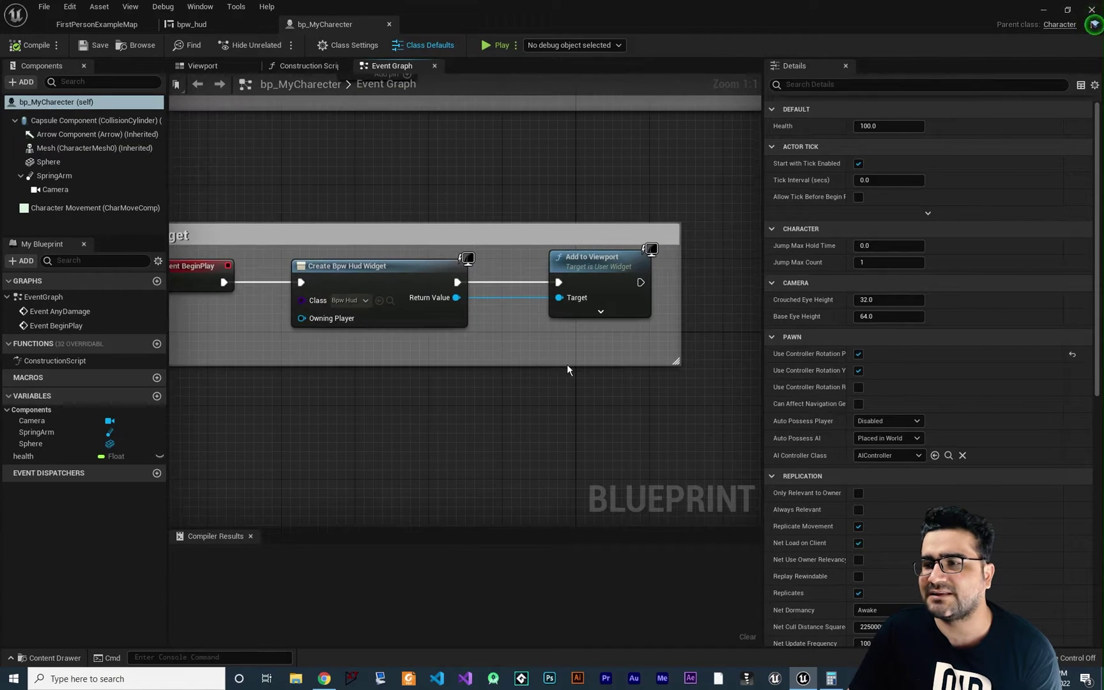
Add a button to the bpw_hud canvas and nest a text block inside it
click(191, 24)
scroll(396, 267, up, 5)
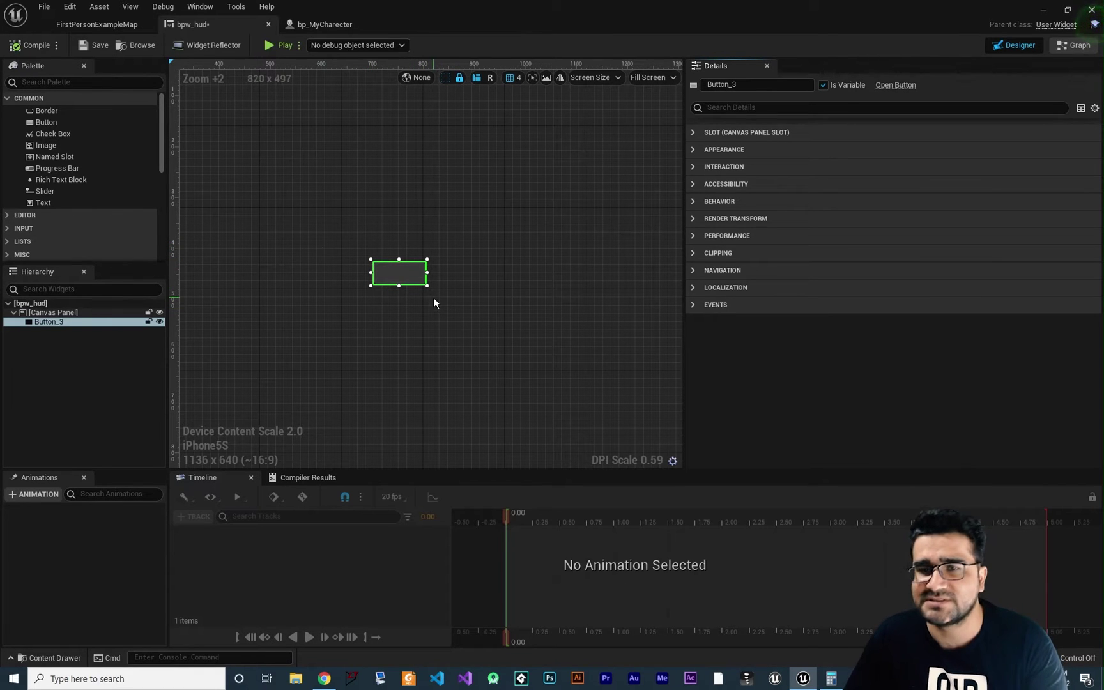
drag(43, 203, 375, 273)
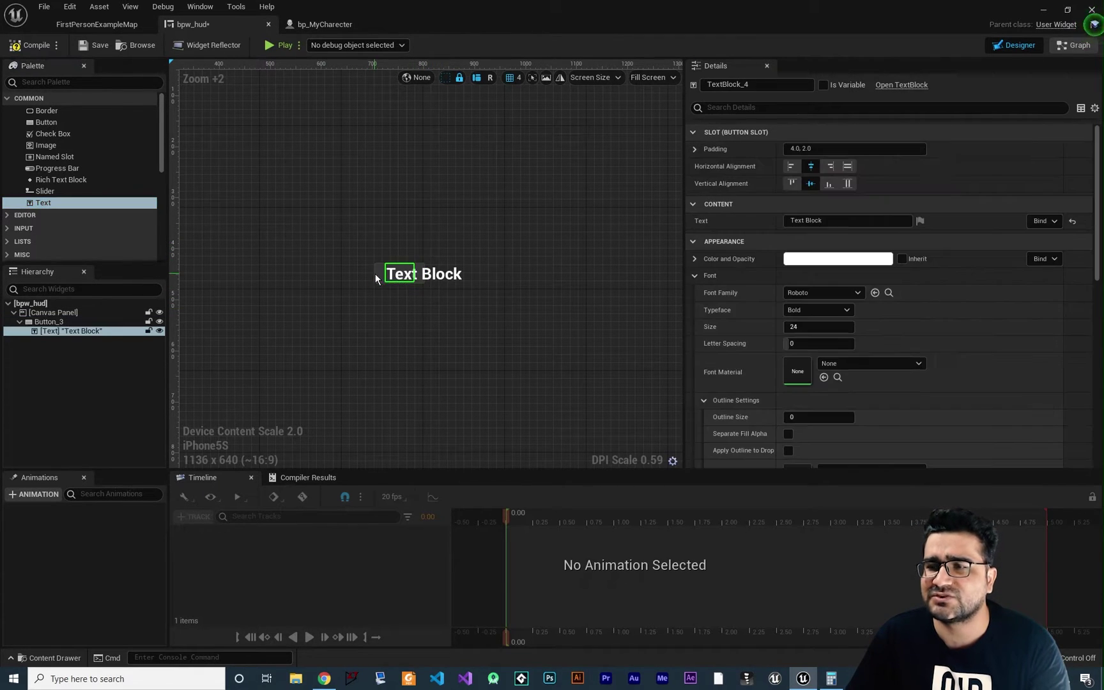
click(55, 332)
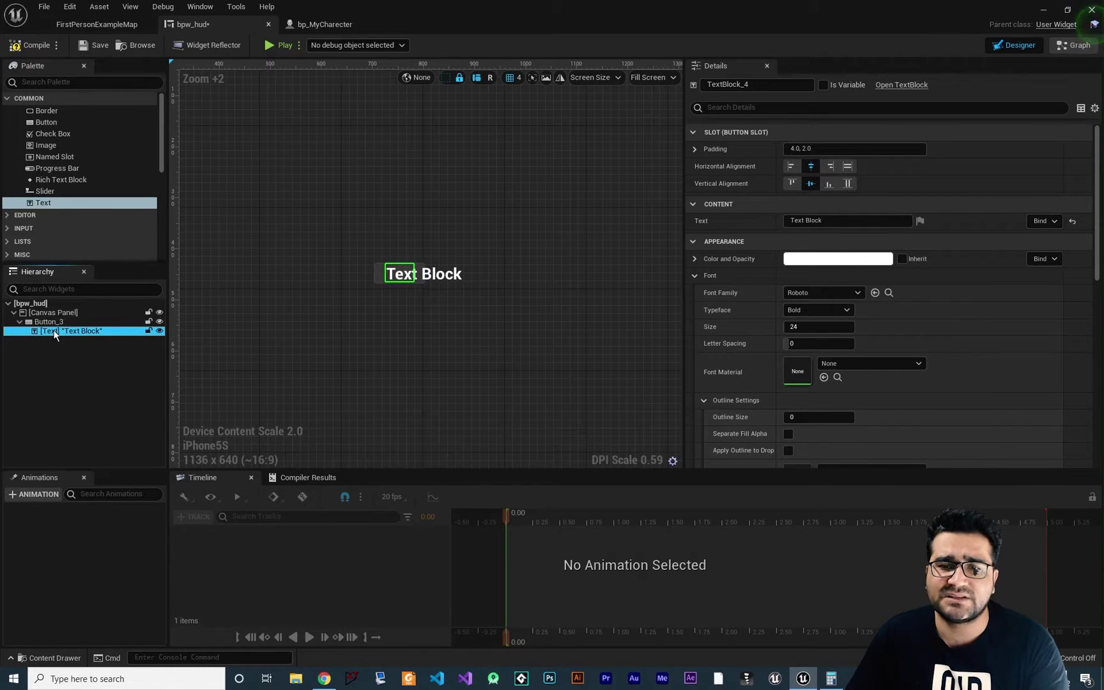
Move the button to about X 748, Y 460 and enable Size To Content for it
click(53, 324)
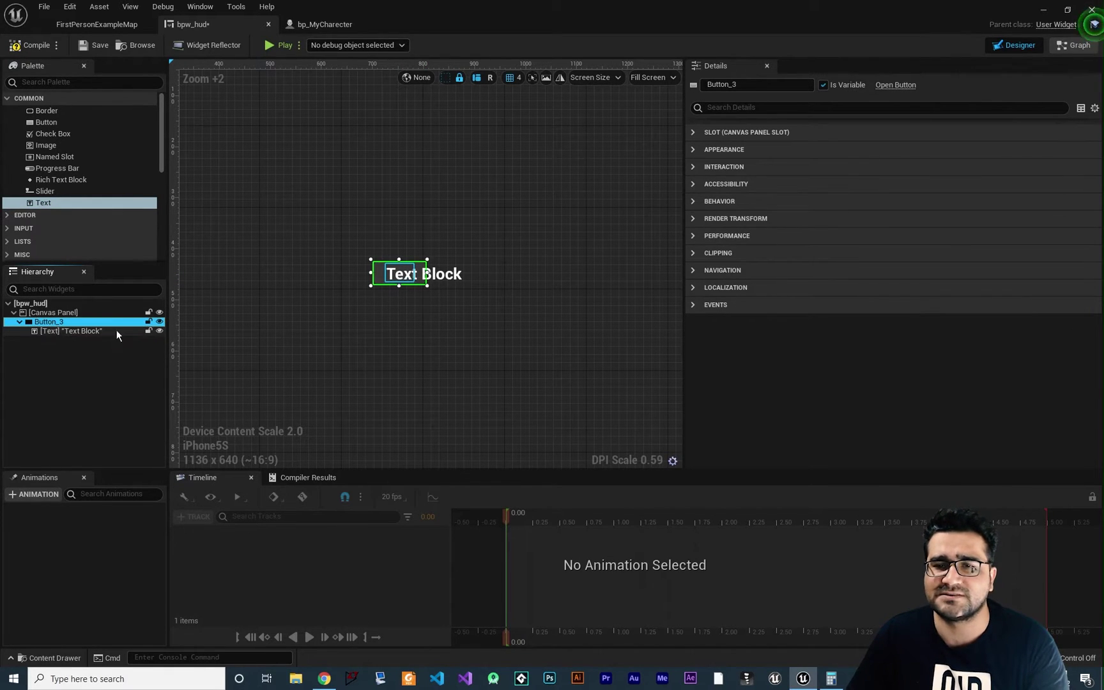
drag(375, 278, 403, 293)
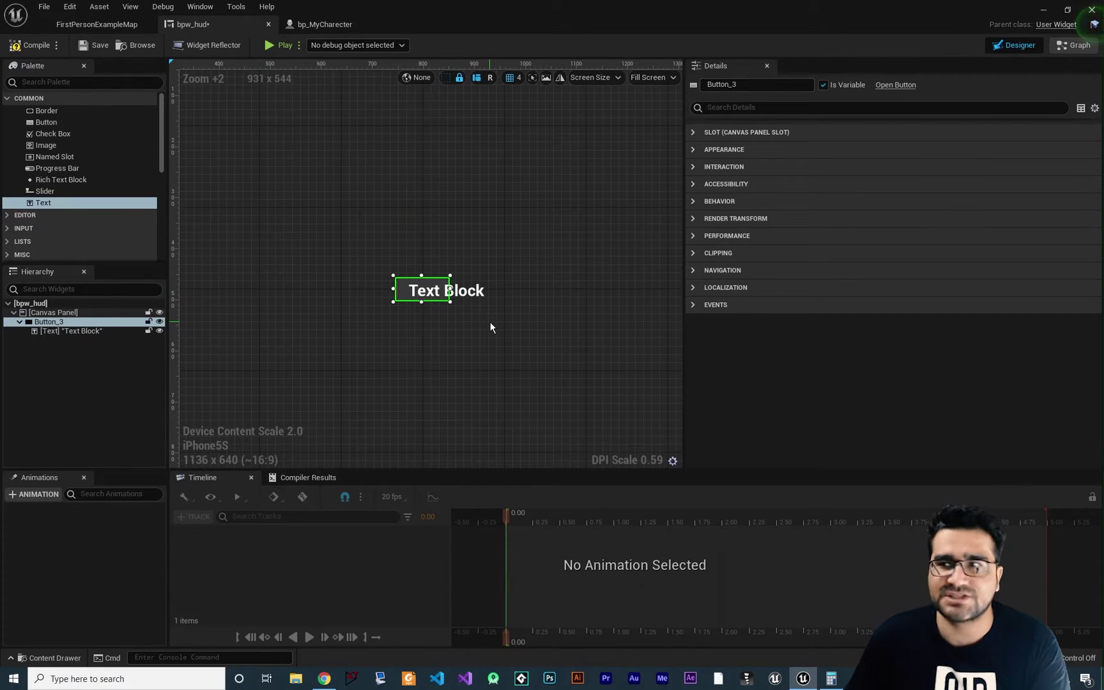
click(691, 132)
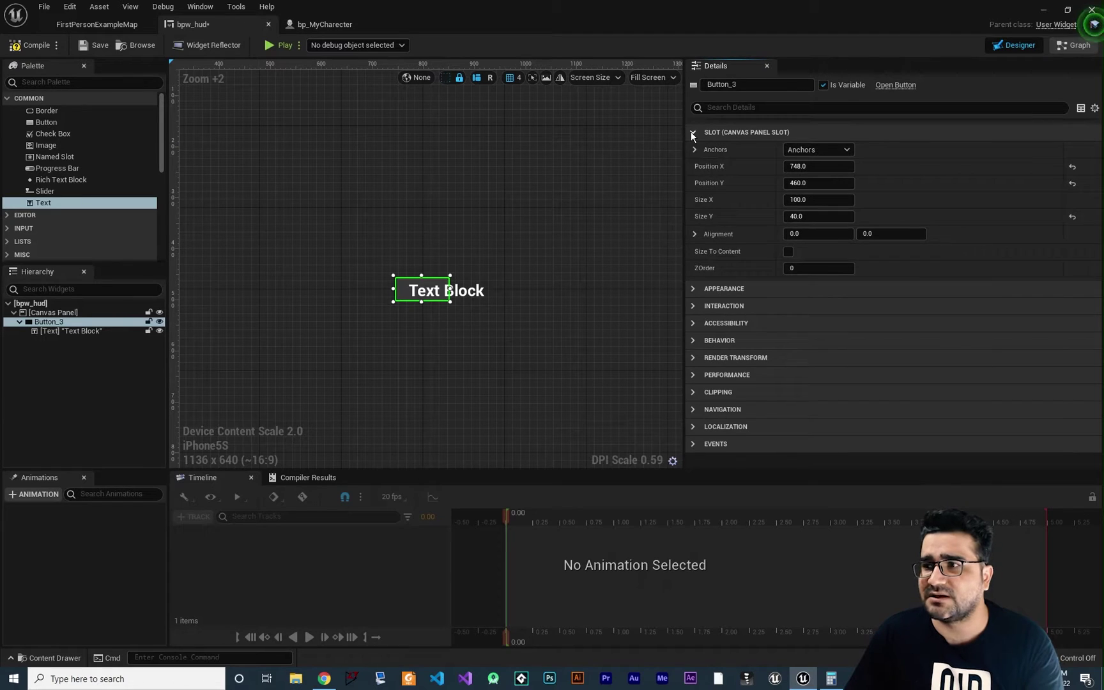
click(788, 251)
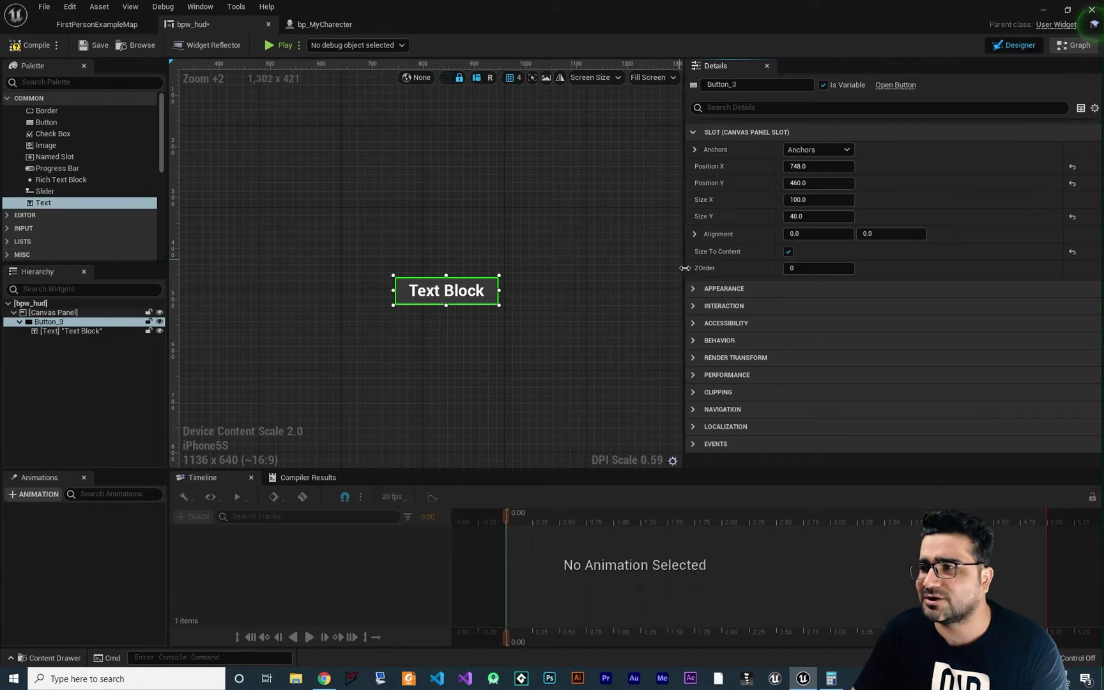
click(692, 134)
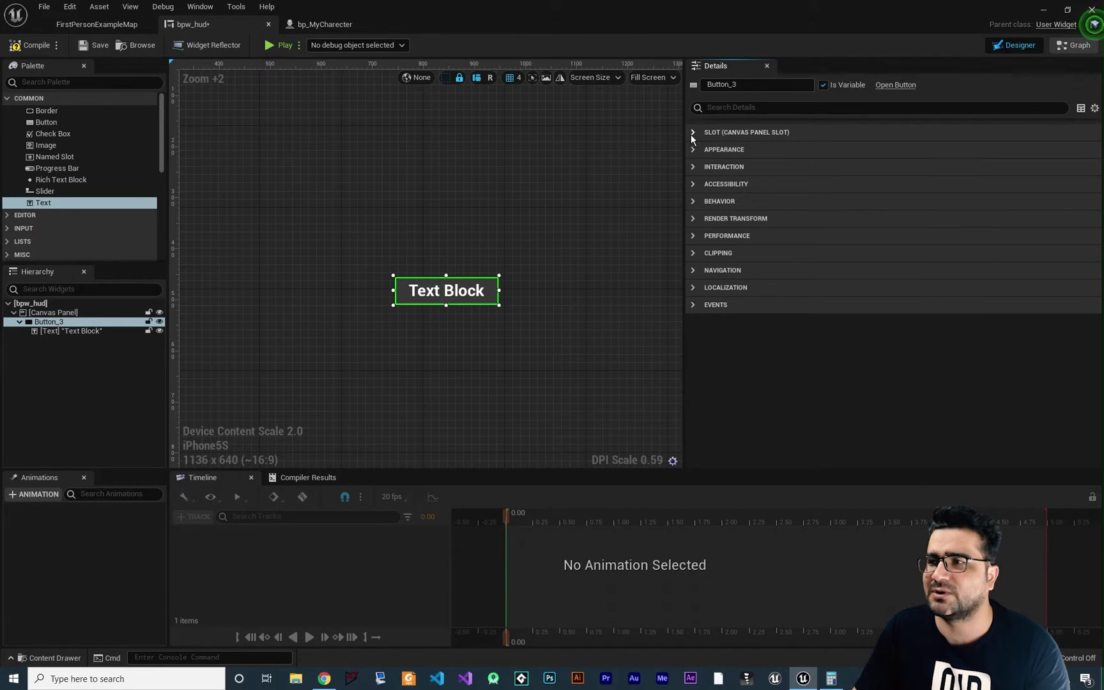
Examine the Normal and Hovered style settings in the button's appearance properties
click(691, 150)
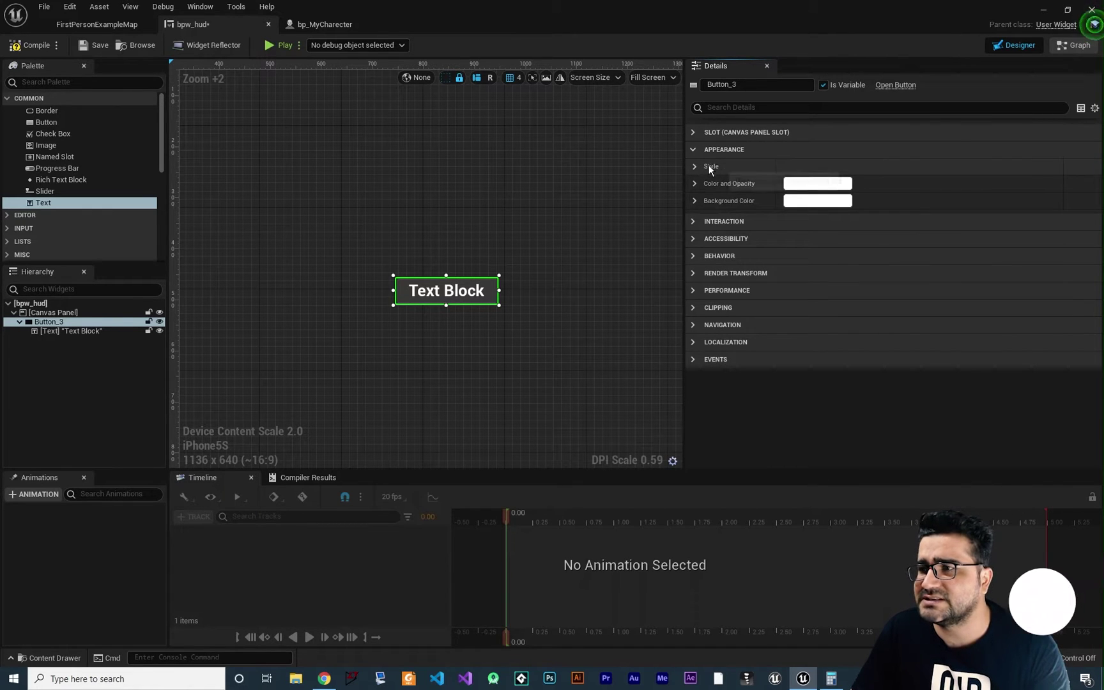
click(693, 167)
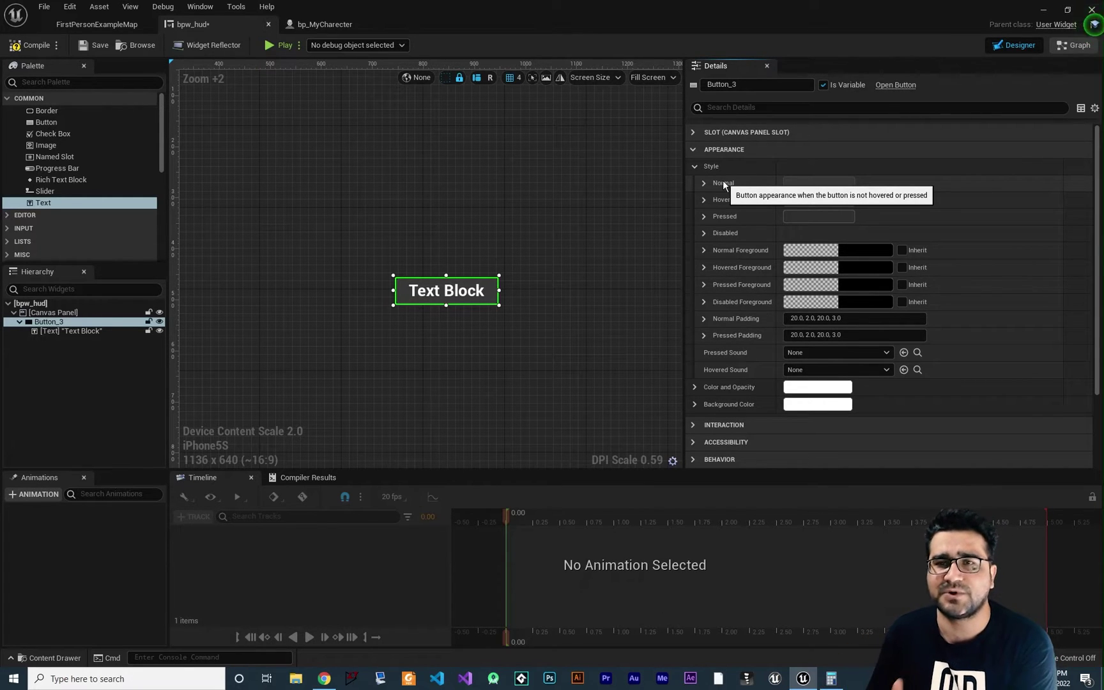
click(704, 183)
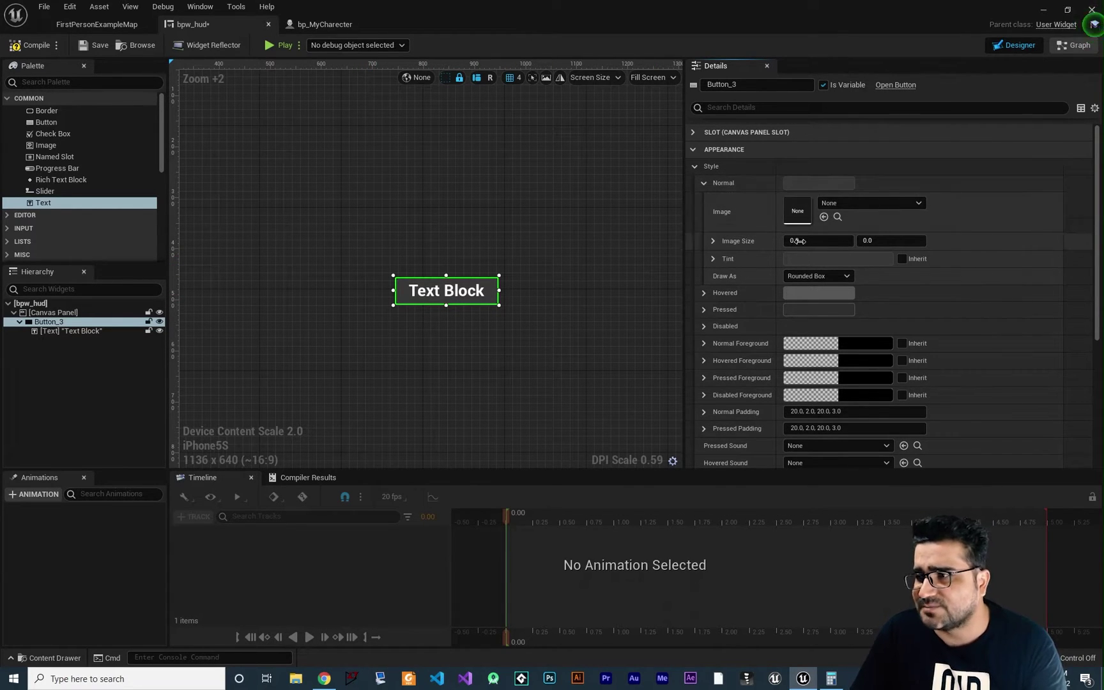
click(704, 183)
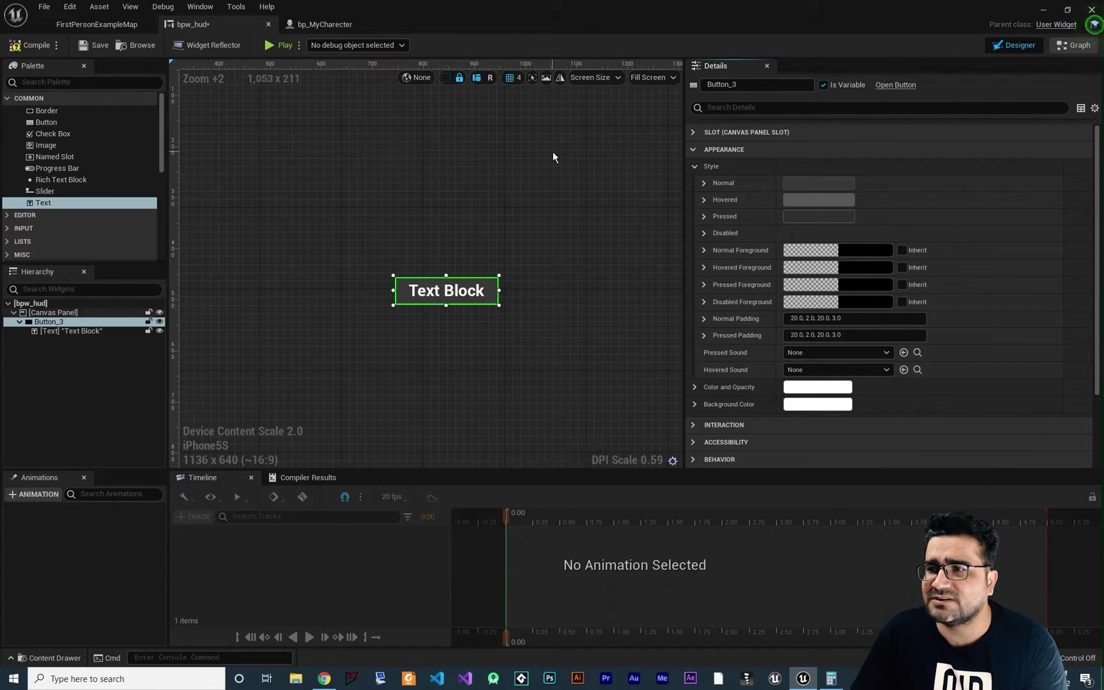
click(704, 200)
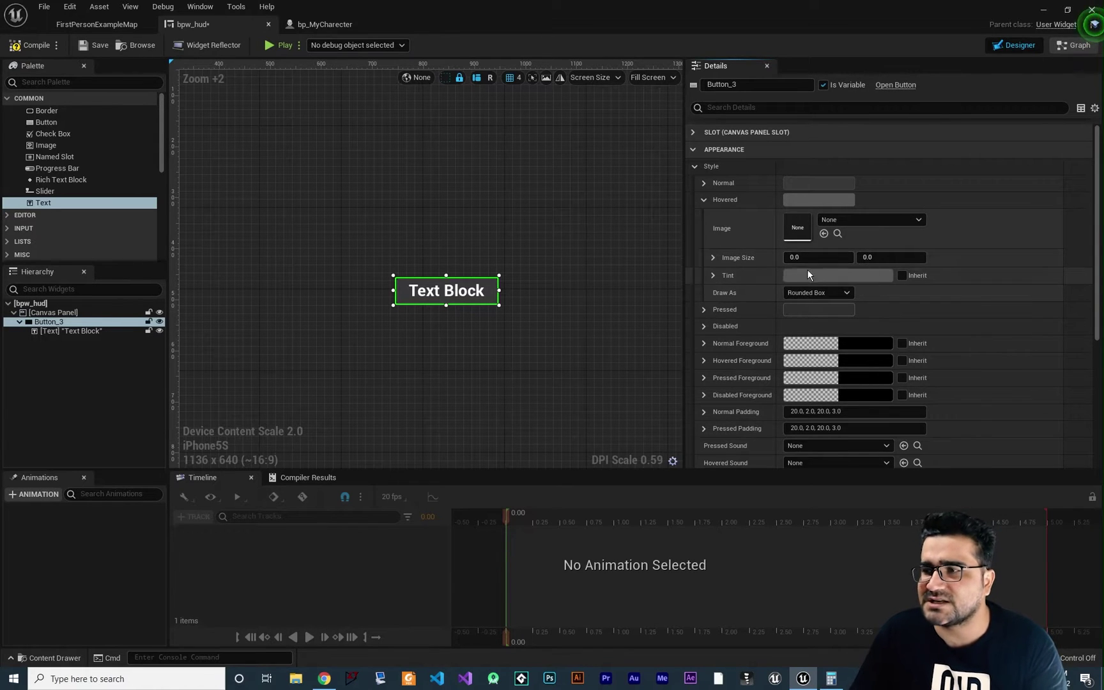
click(704, 200)
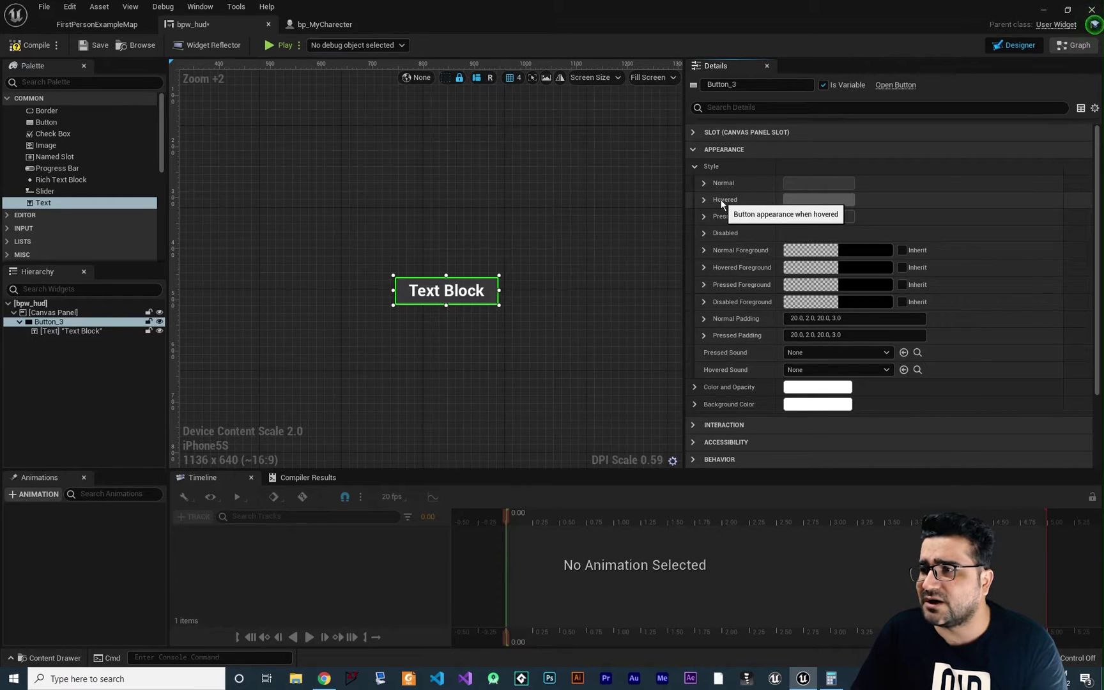
Compile the widget and play-test the button's hovered and pressed appearance in the game preview
click(32, 44)
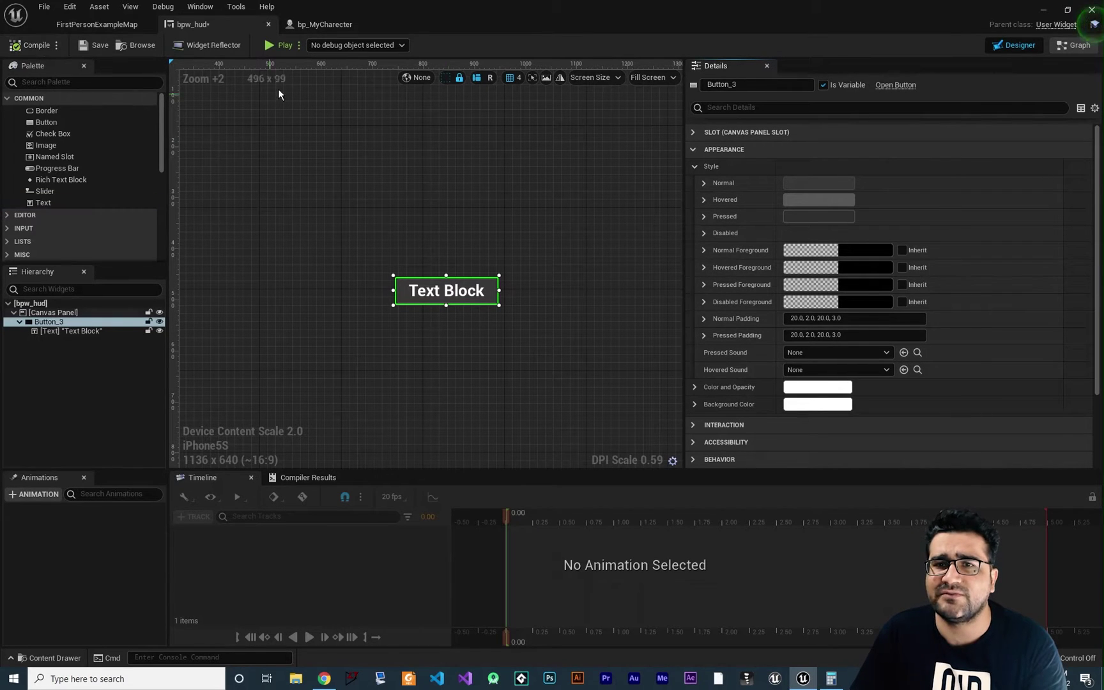
click(278, 46)
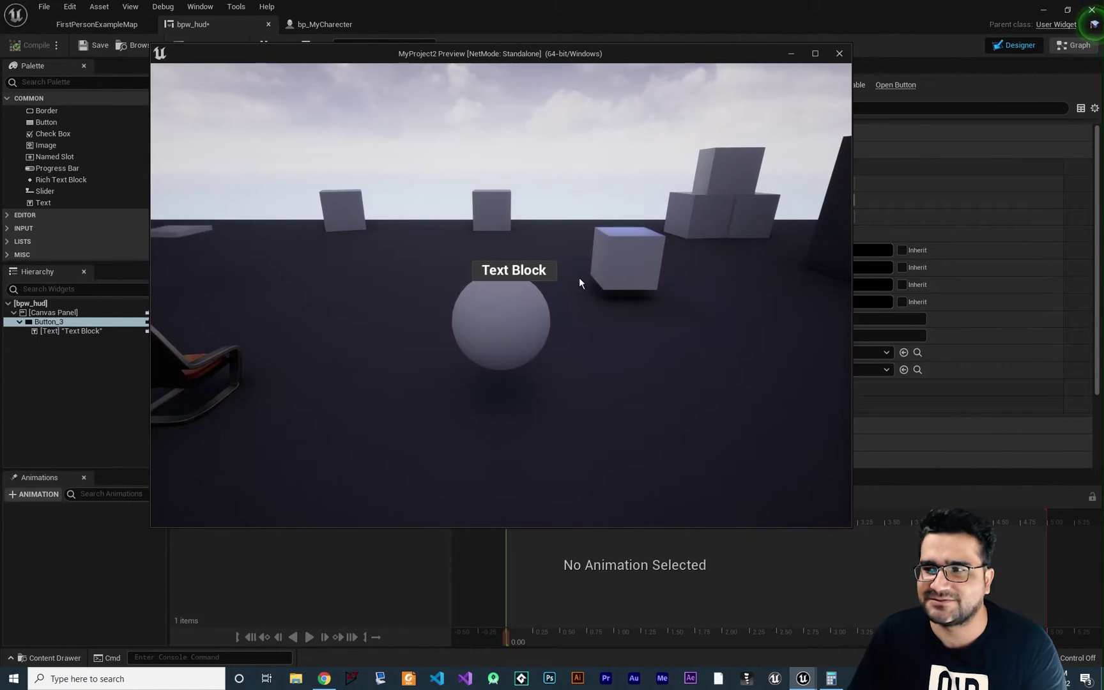
click(550, 271)
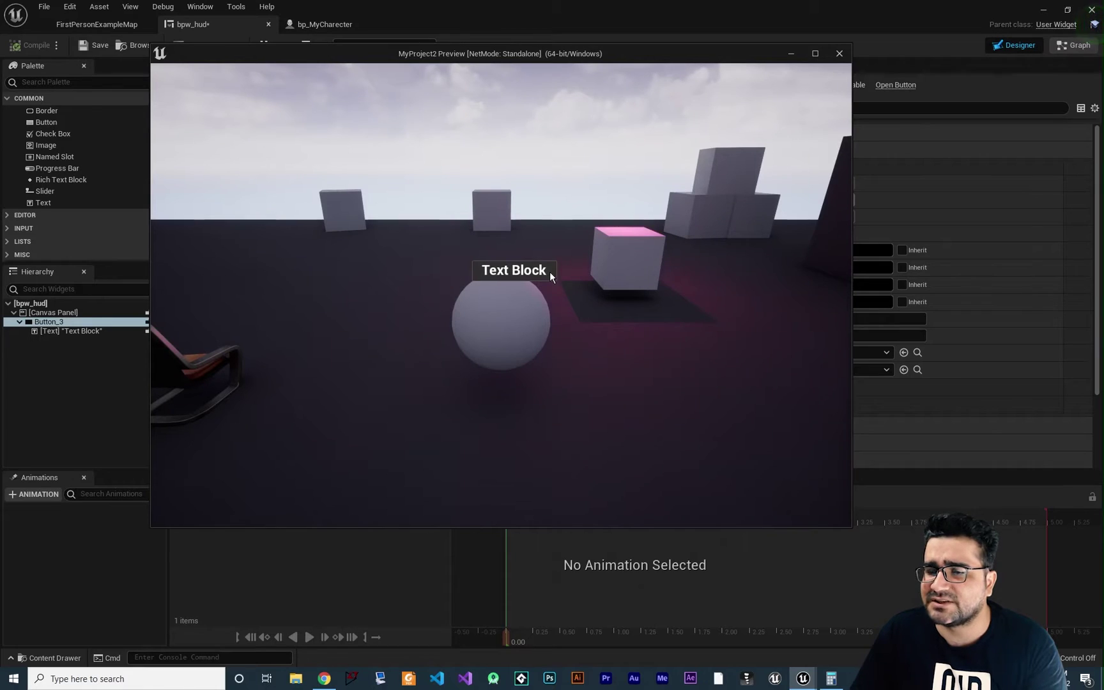
key(Escape)
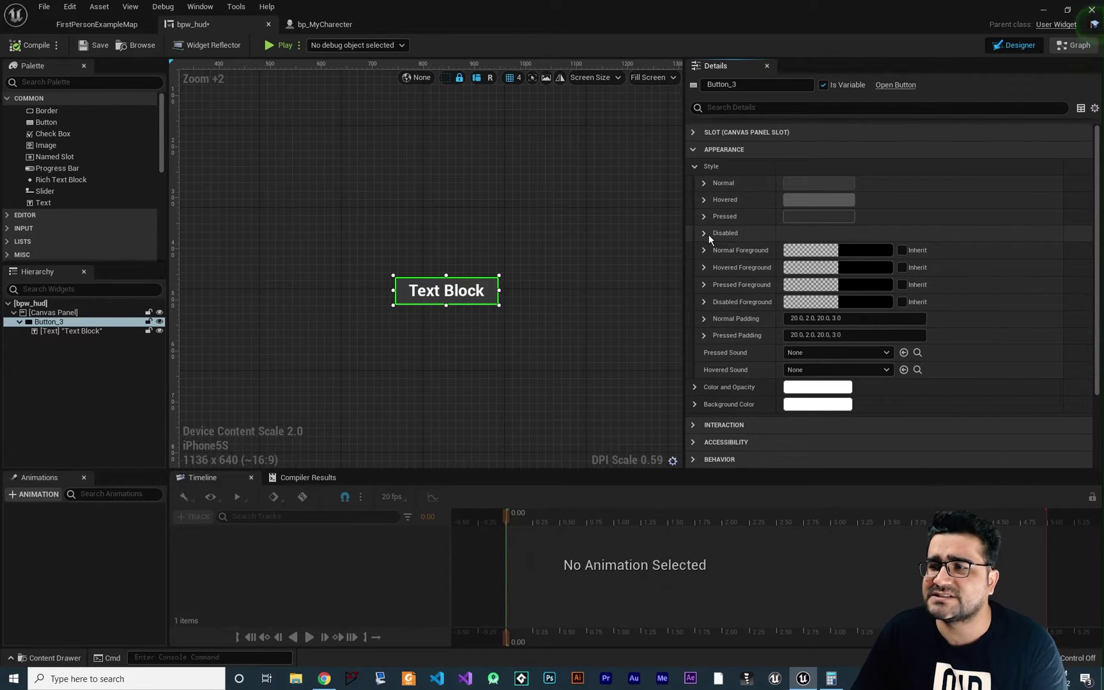
Examine the button's Disabled style and its Normal Foreground colour channels
click(705, 233)
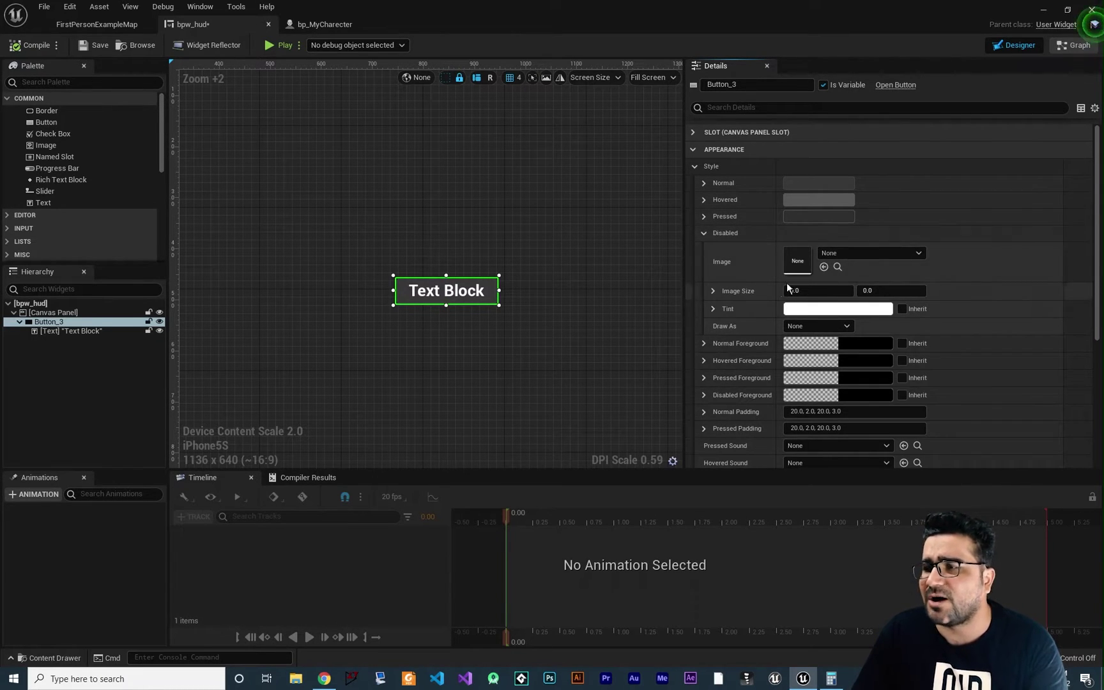
click(704, 233)
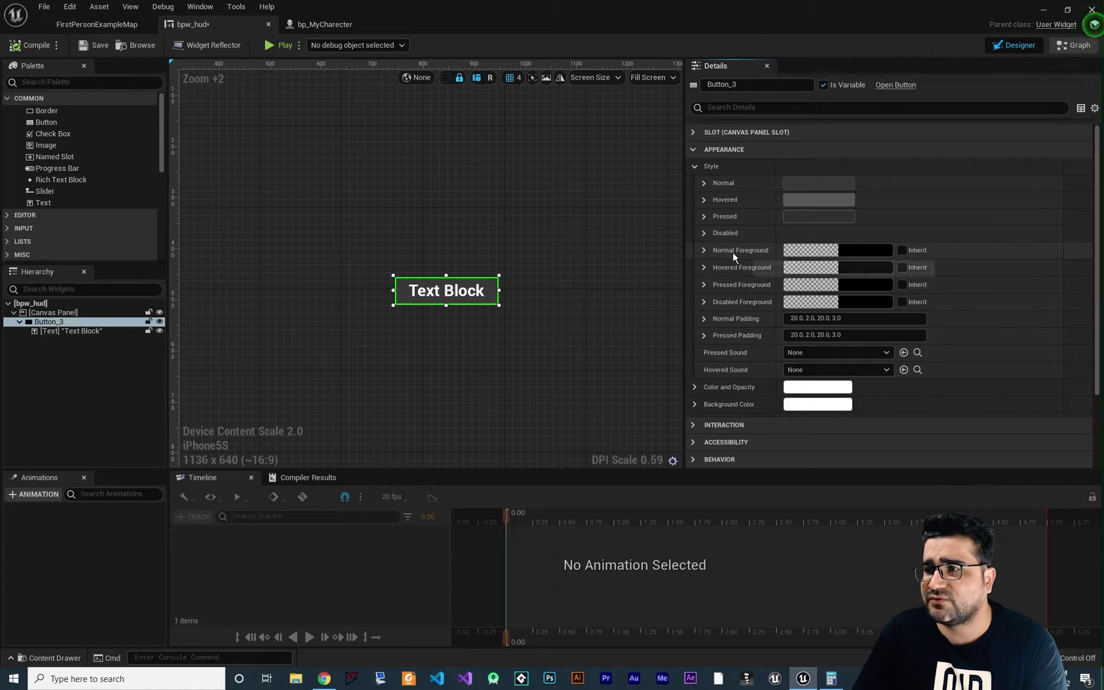
click(704, 250)
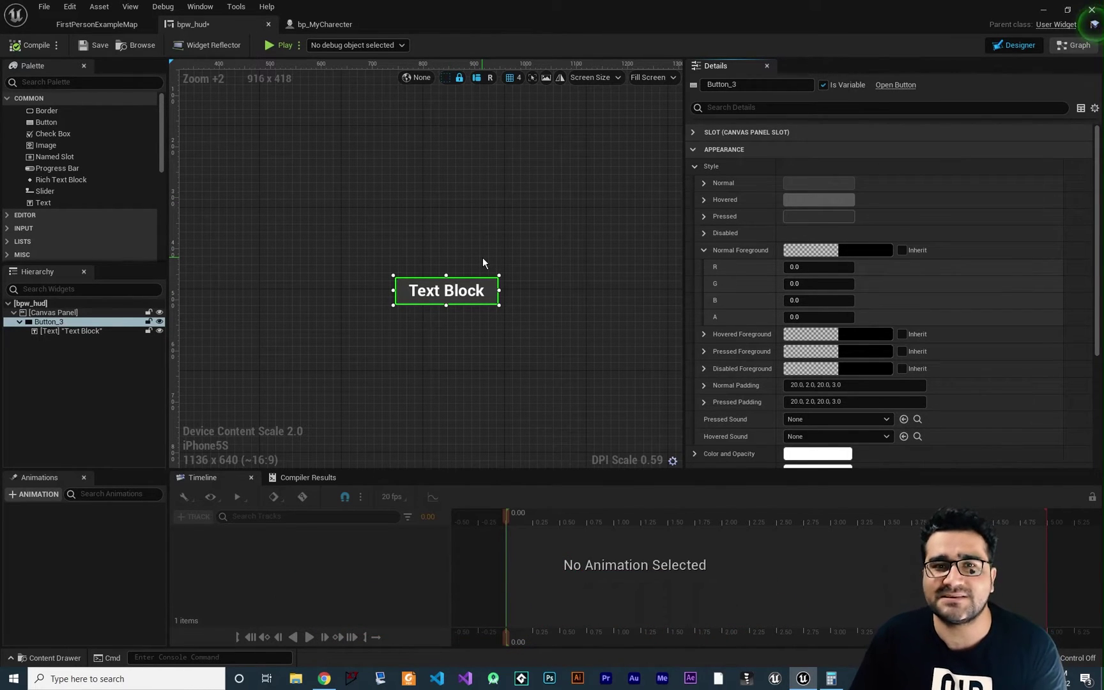
click(704, 251)
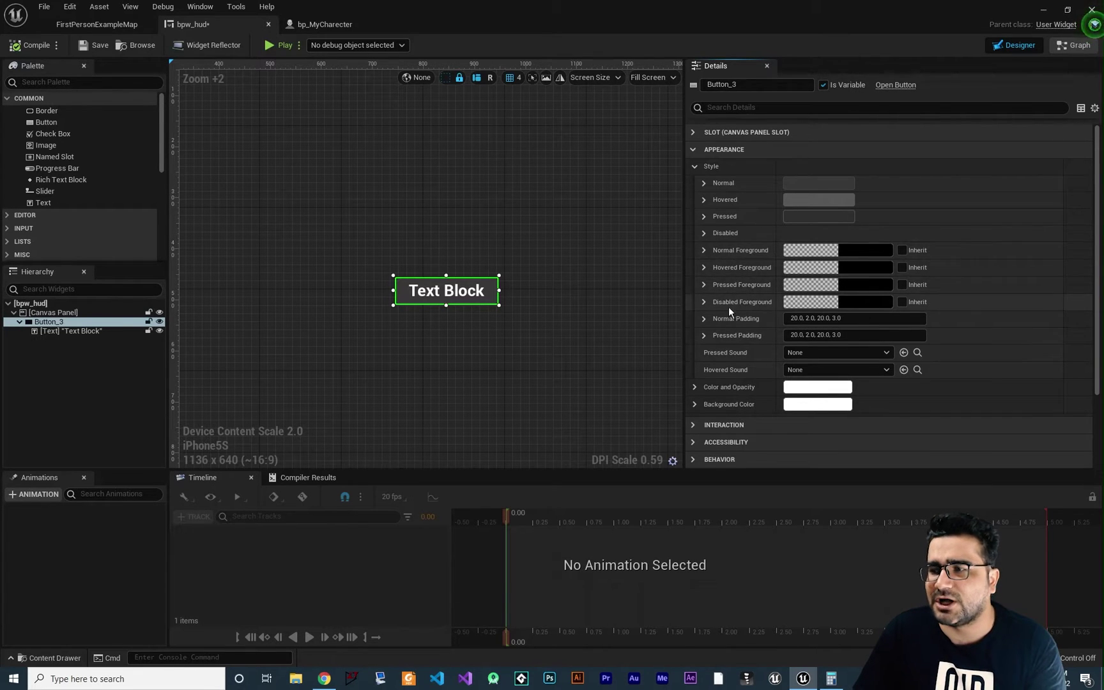
Try a red Normal Foreground on the button with R 0.76 and A about 1.02, compile, and play-test it
click(704, 250)
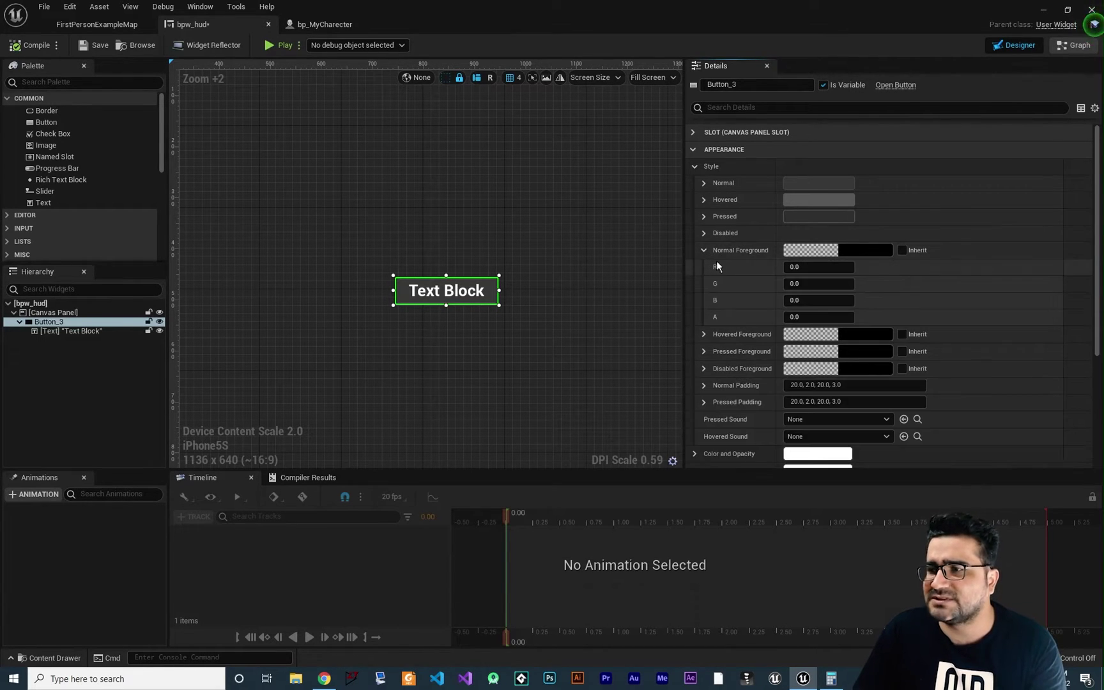
drag(786, 267, 824, 267)
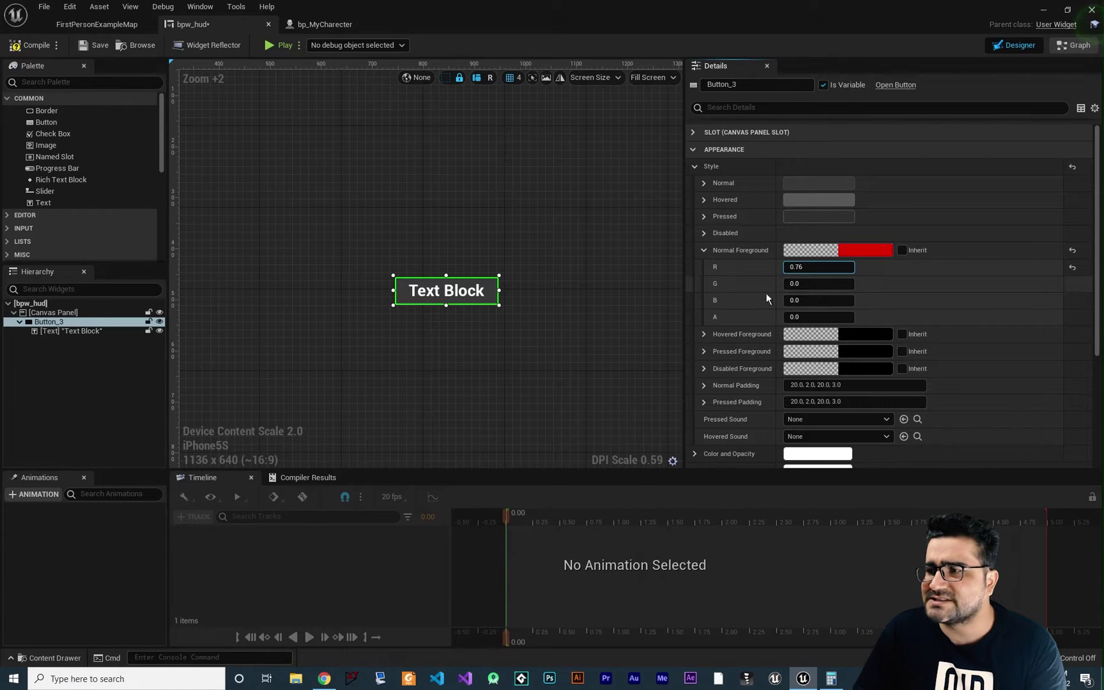
drag(785, 316, 792, 317)
click(29, 45)
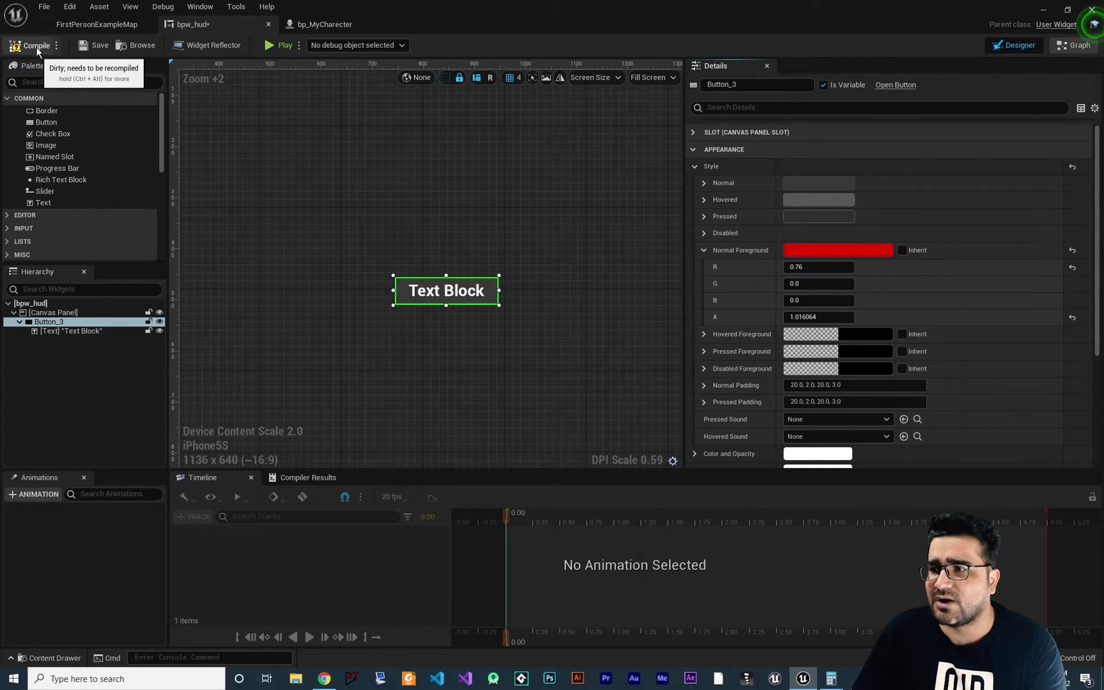
click(281, 45)
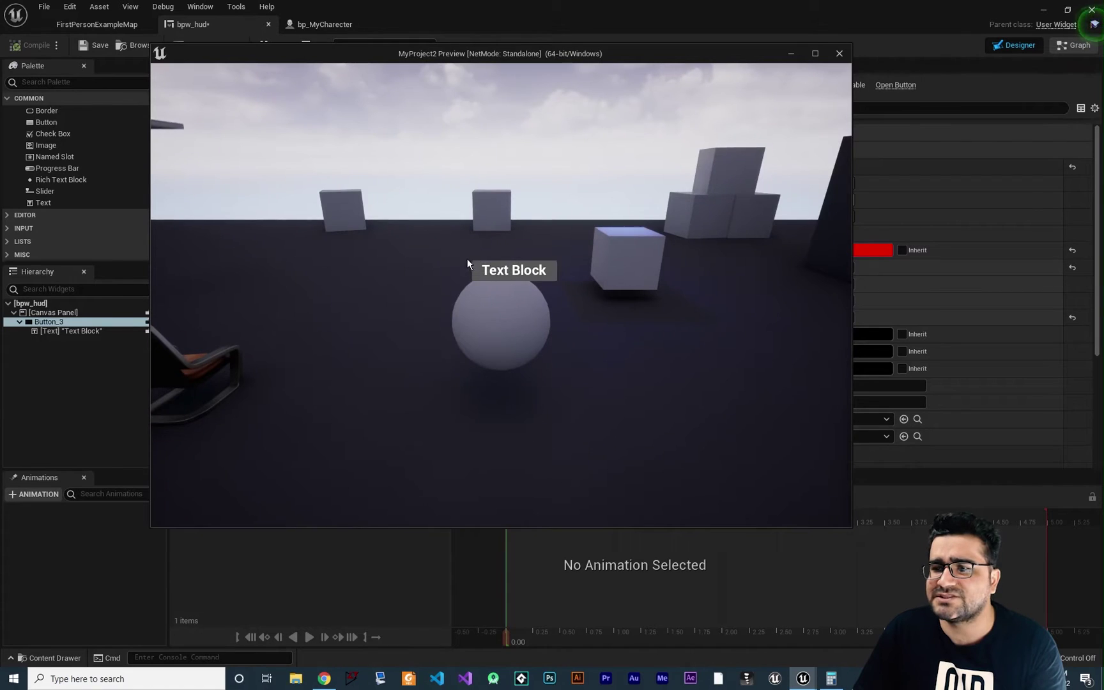
click(838, 53)
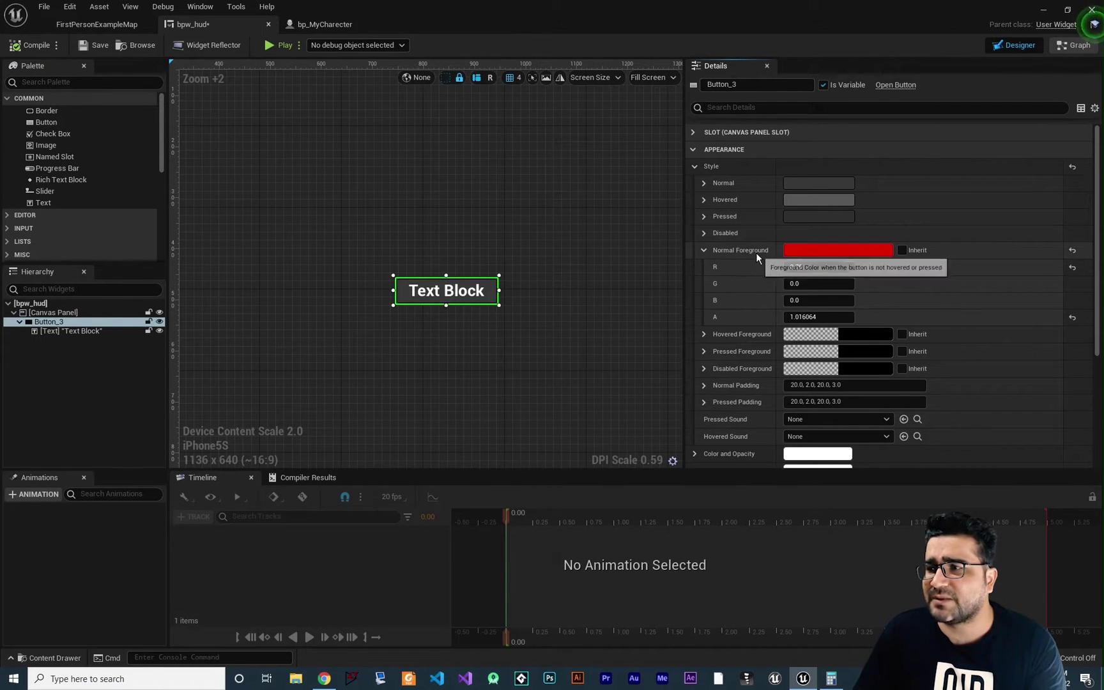
Reset the button's Normal Foreground colour to its default
click(1072, 250)
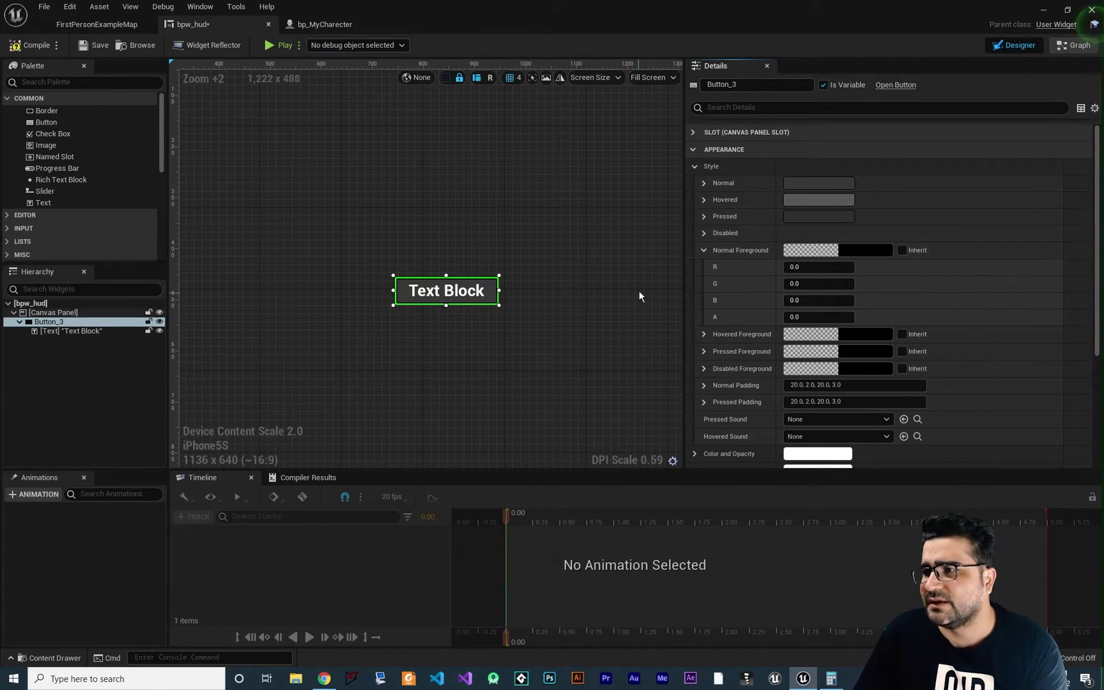
click(703, 250)
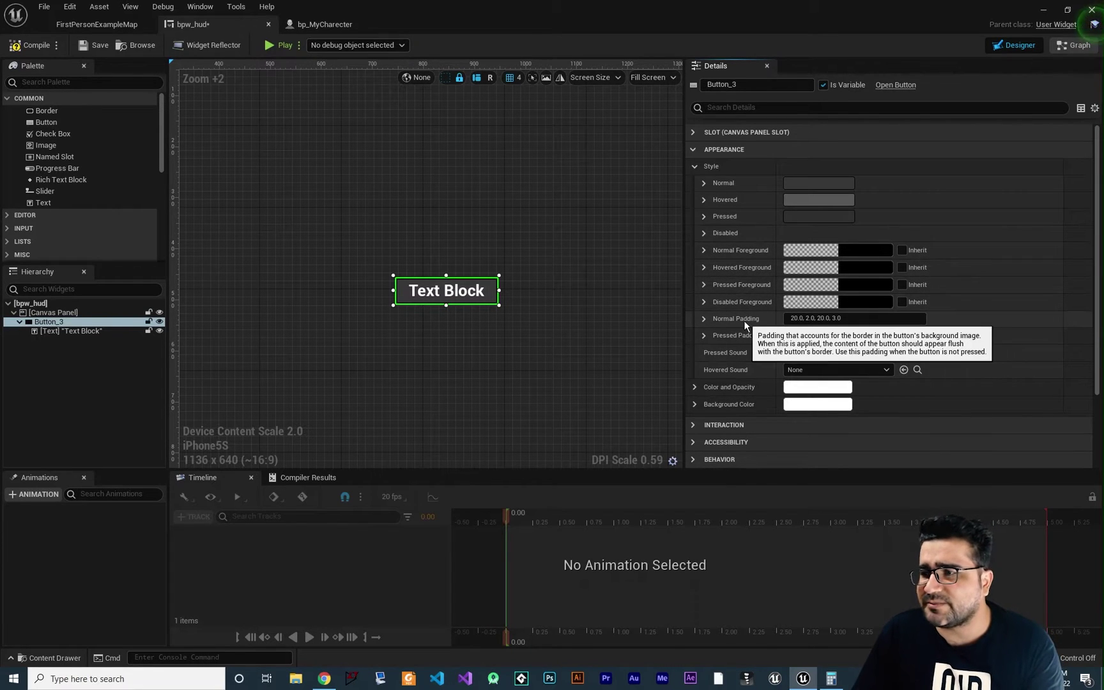
Try a left Normal Padding of 40 on the button, and reset the Normal Padding to its default
click(704, 319)
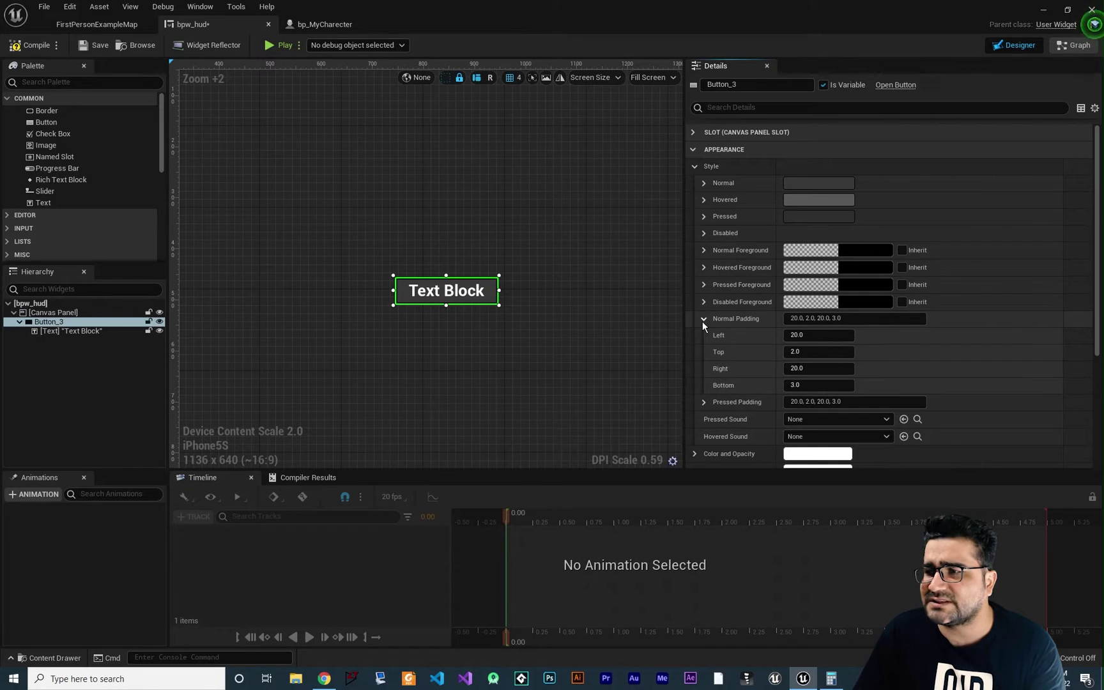
scroll(418, 270, up, 12)
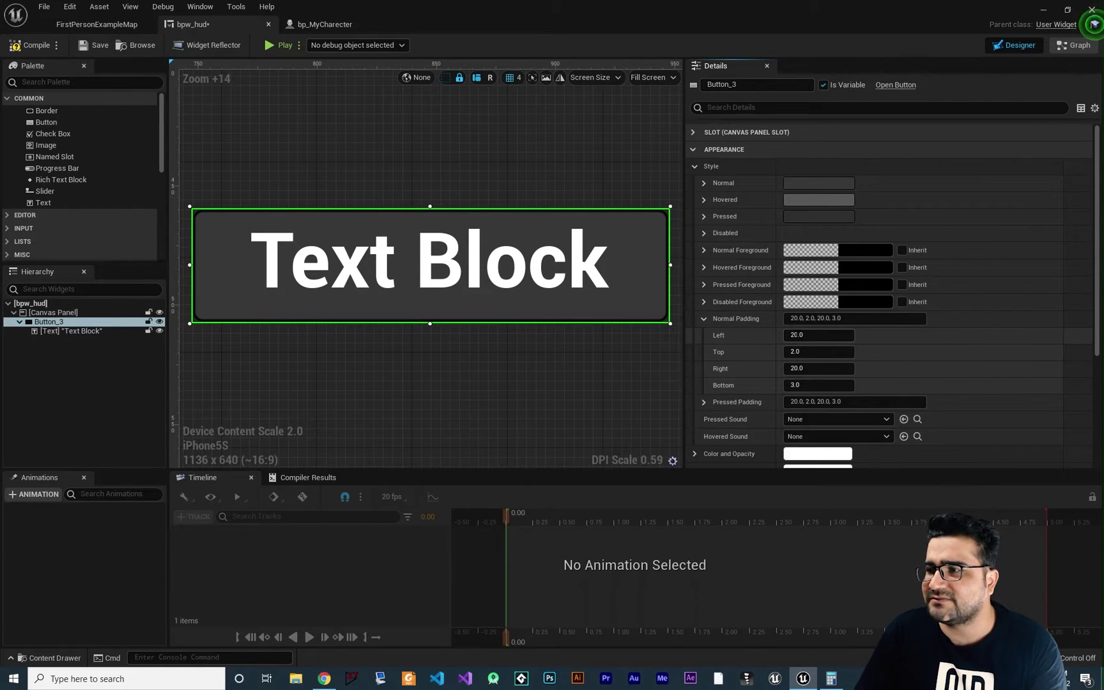
click(806, 334)
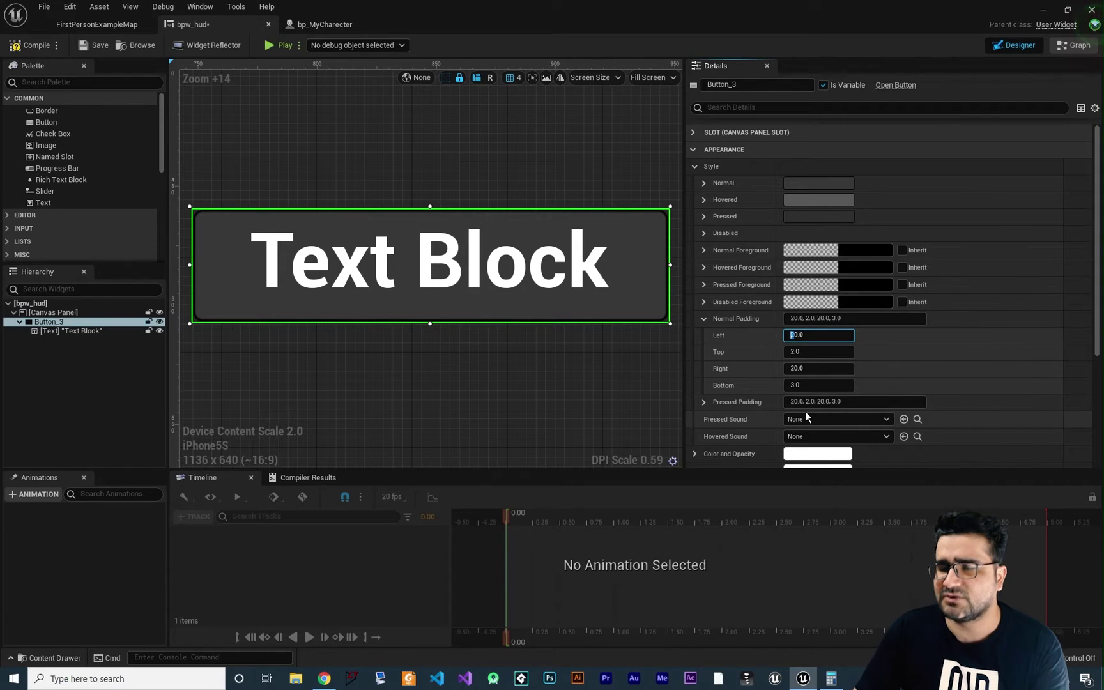
text(4)
key(Return)
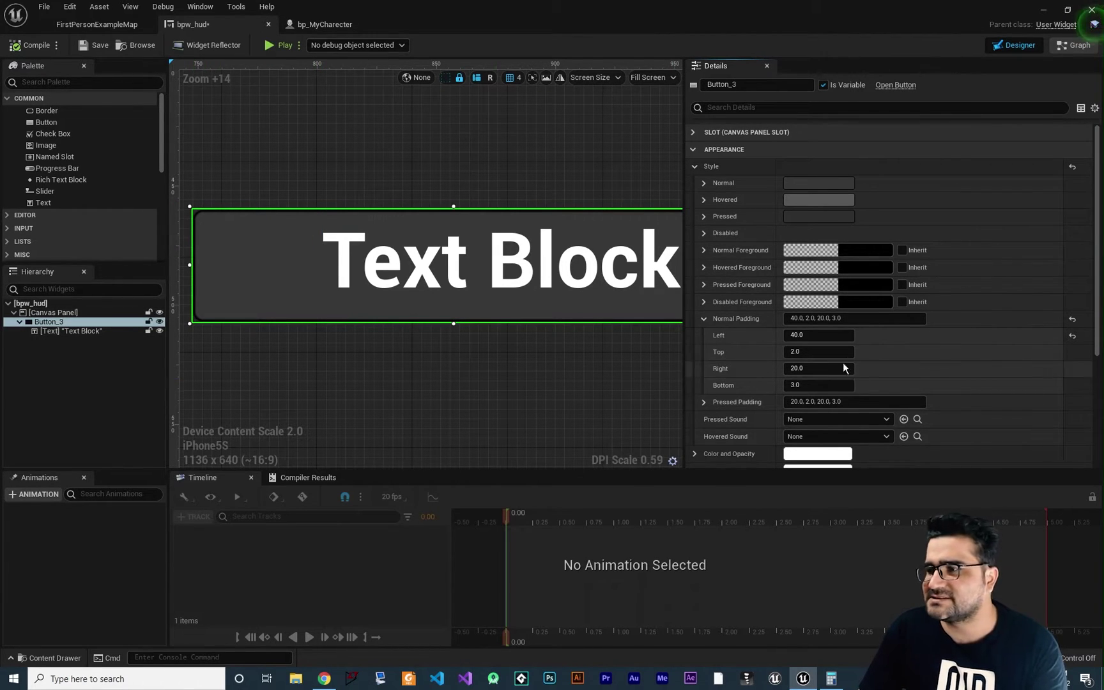
mouse_move(731, 323)
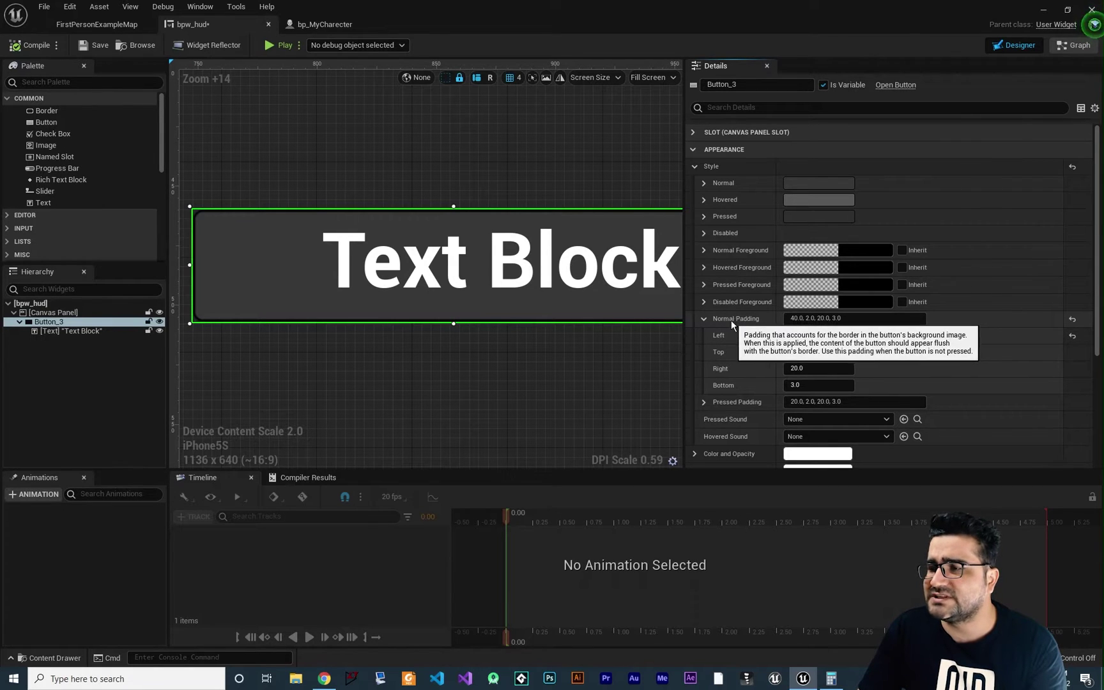
click(1072, 318)
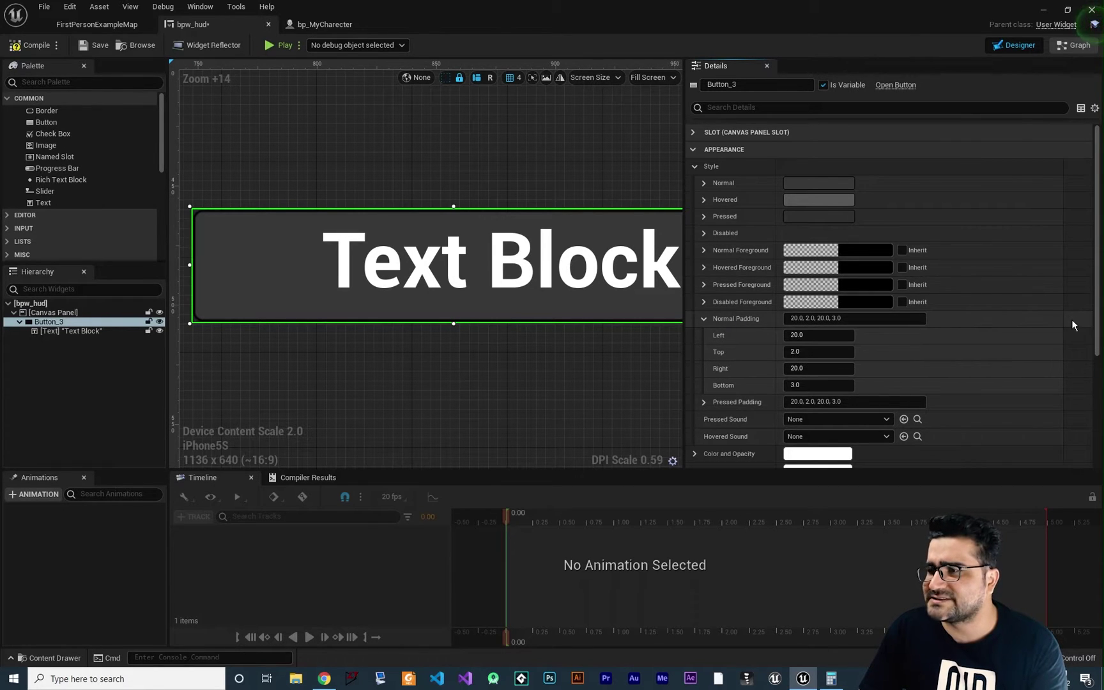
click(704, 319)
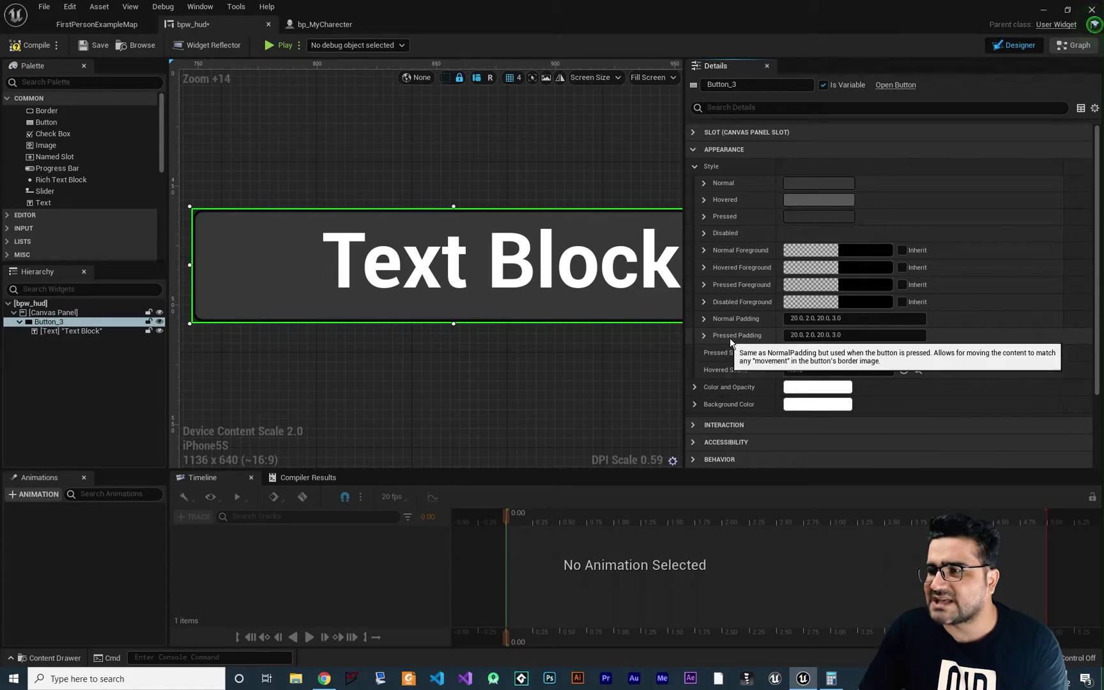
Set the button's Pressed Padding to 30 for both Left and Right
click(704, 335)
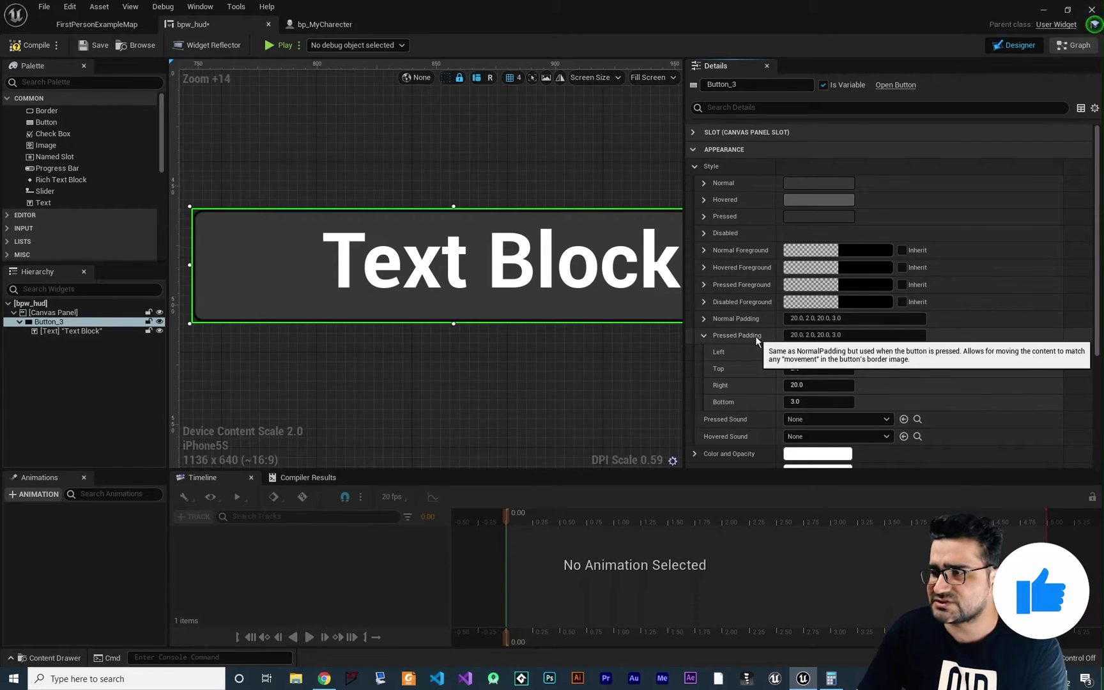
click(819, 351)
text(30)
key(Return)
right_drag(681, 377, 648, 379)
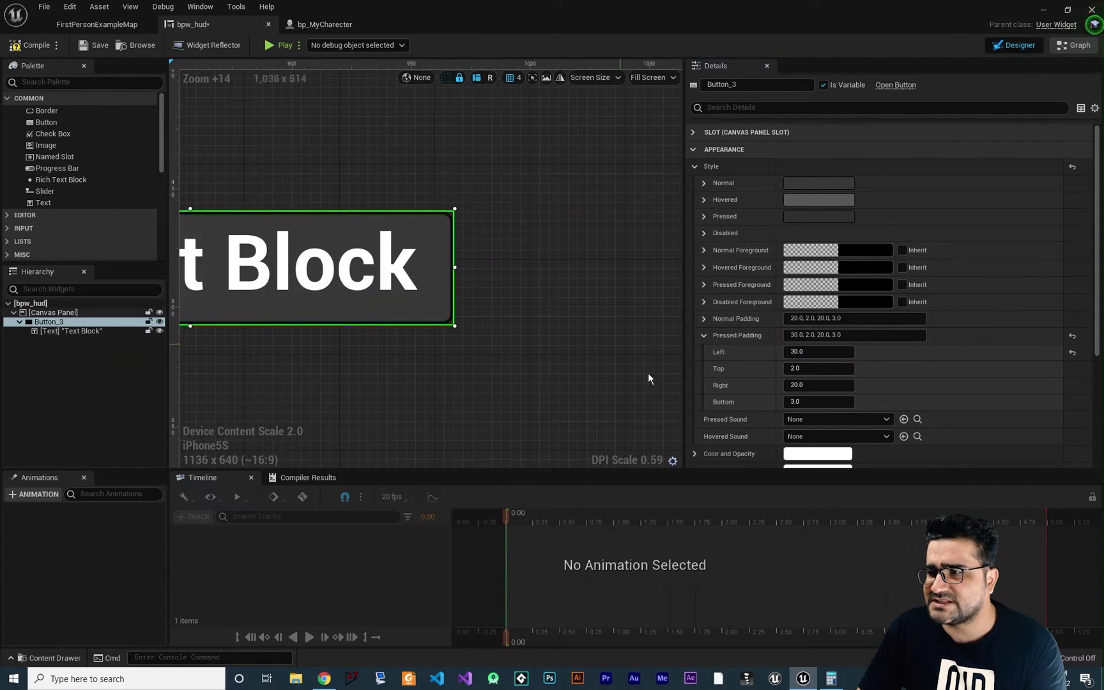
click(818, 385)
text(30)
key(Return)
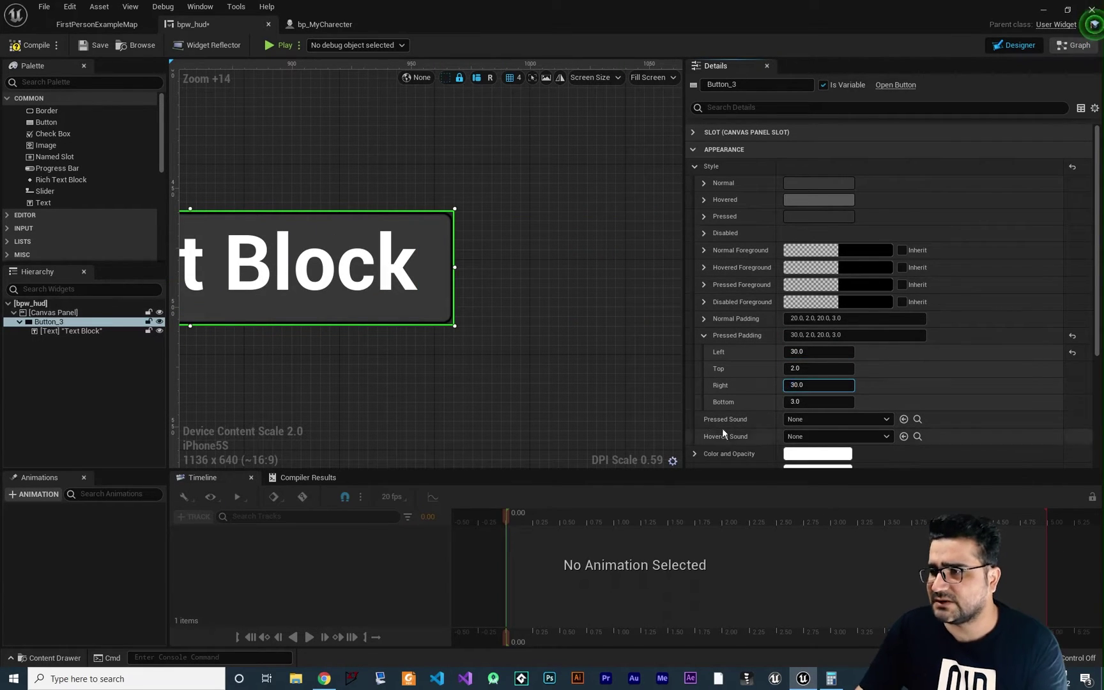
Compile the widget and play-test the button's pressed padding in the game preview
click(29, 44)
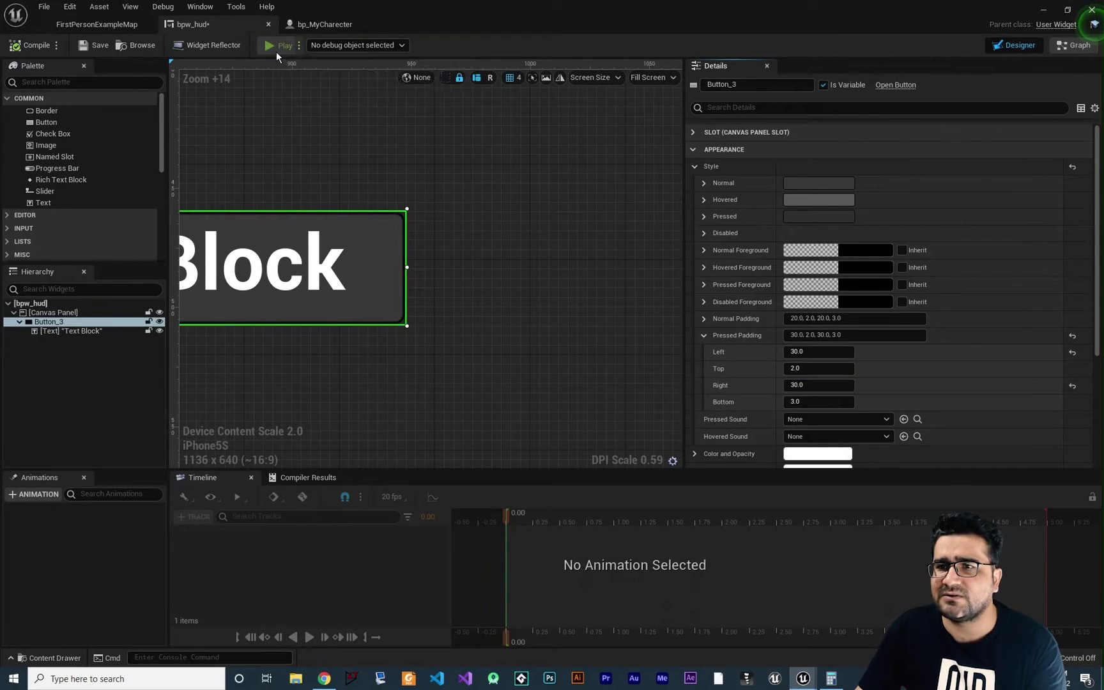
click(281, 45)
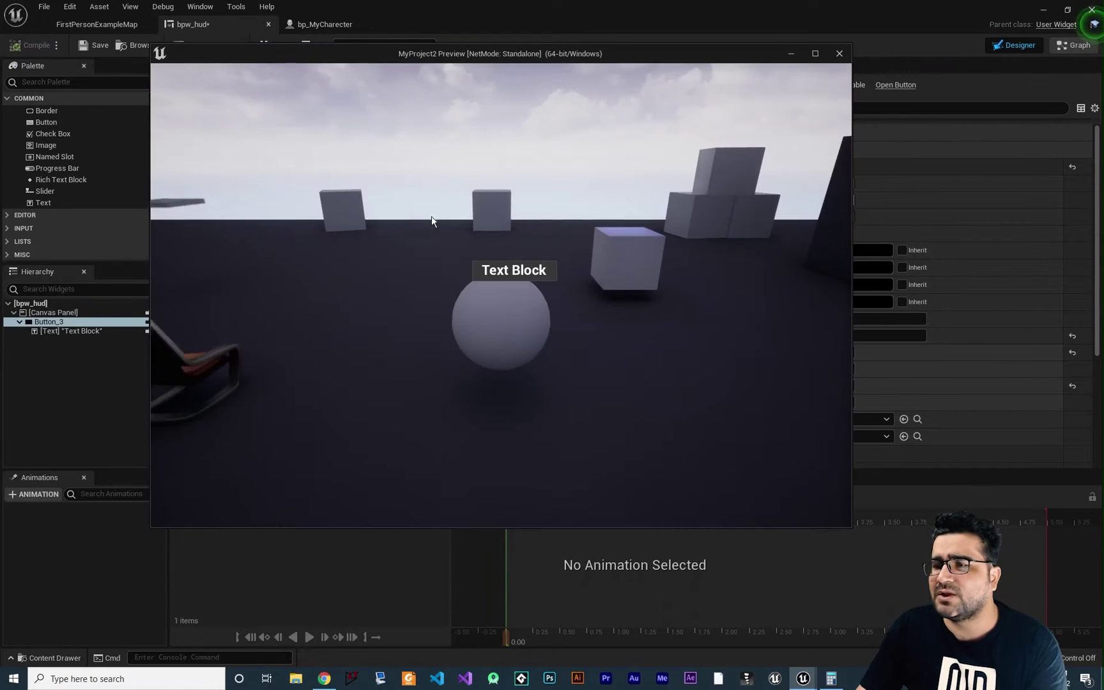
click(505, 271)
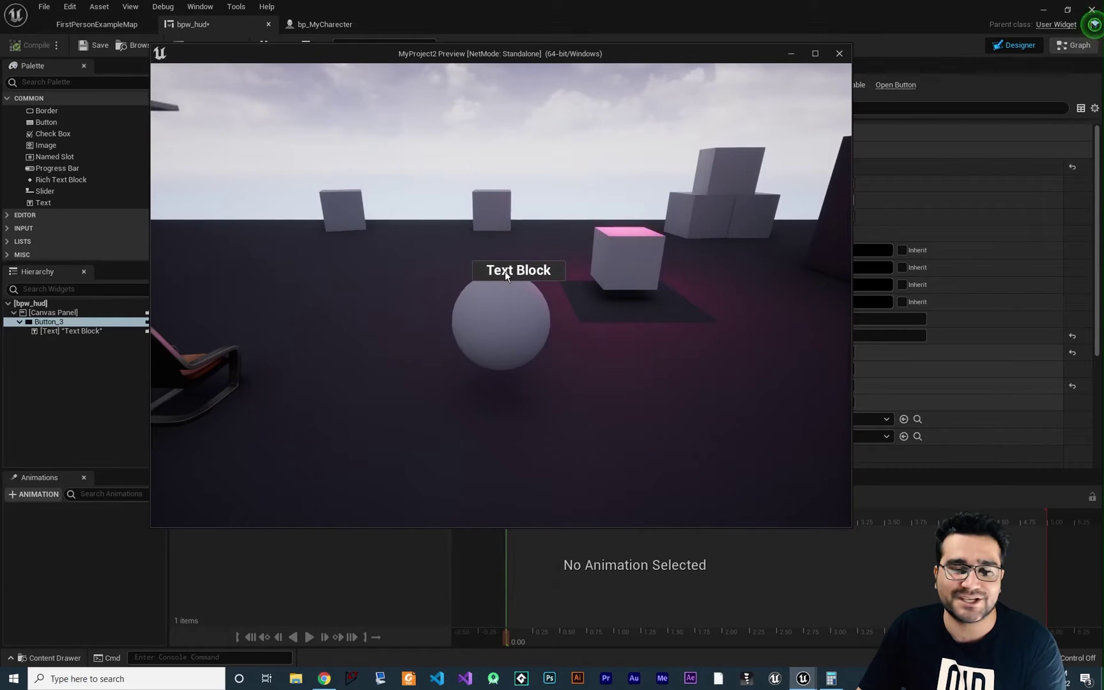
key(Escape)
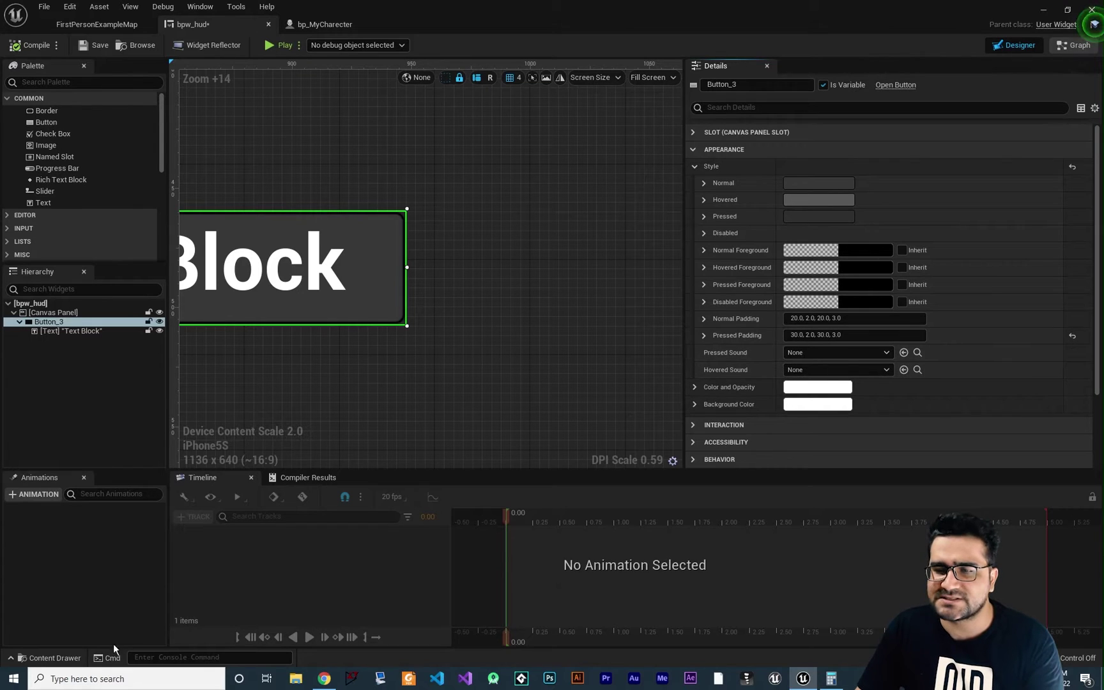
Browse the sound assets available for the button's Pressed Sound without assigning one
click(50, 658)
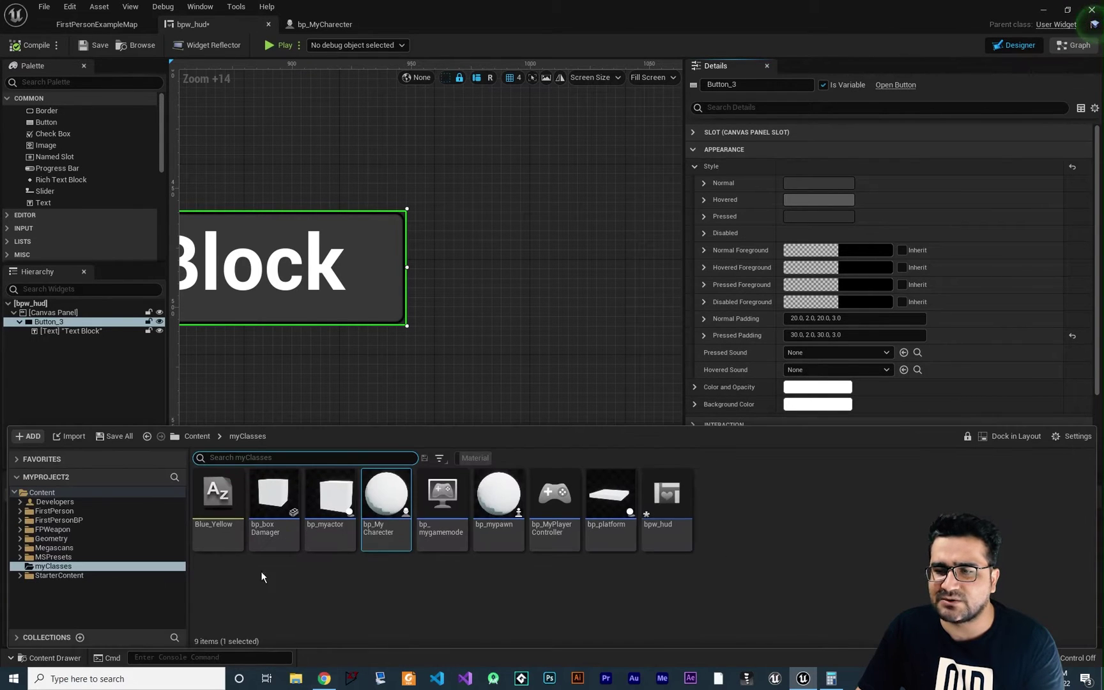
click(870, 353)
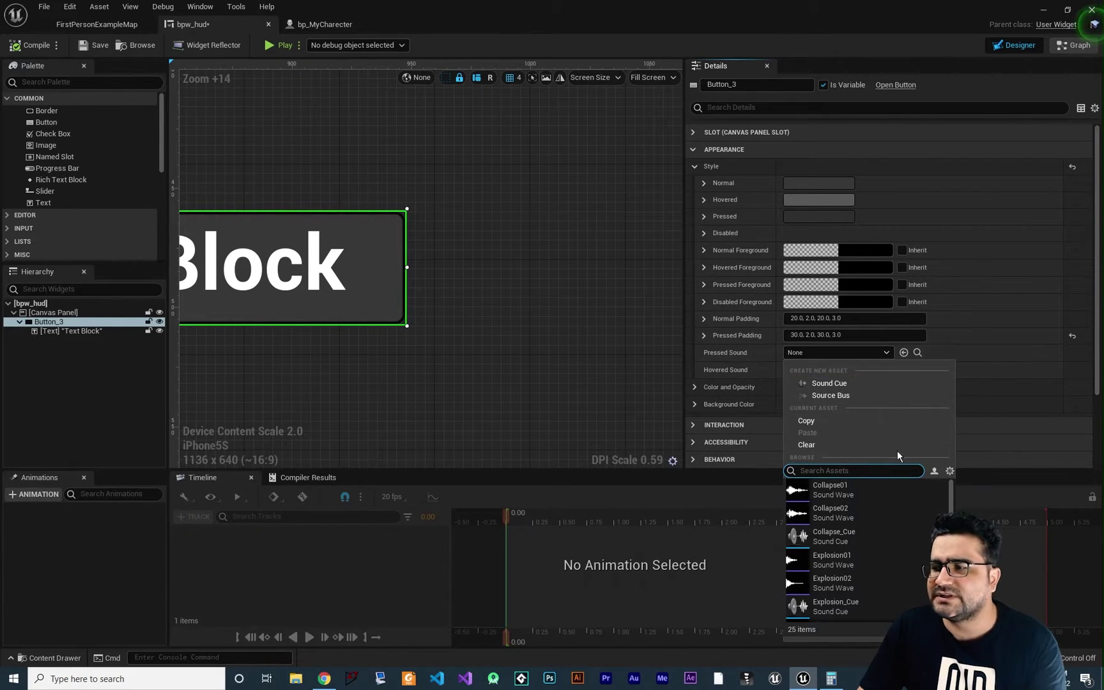
click(744, 391)
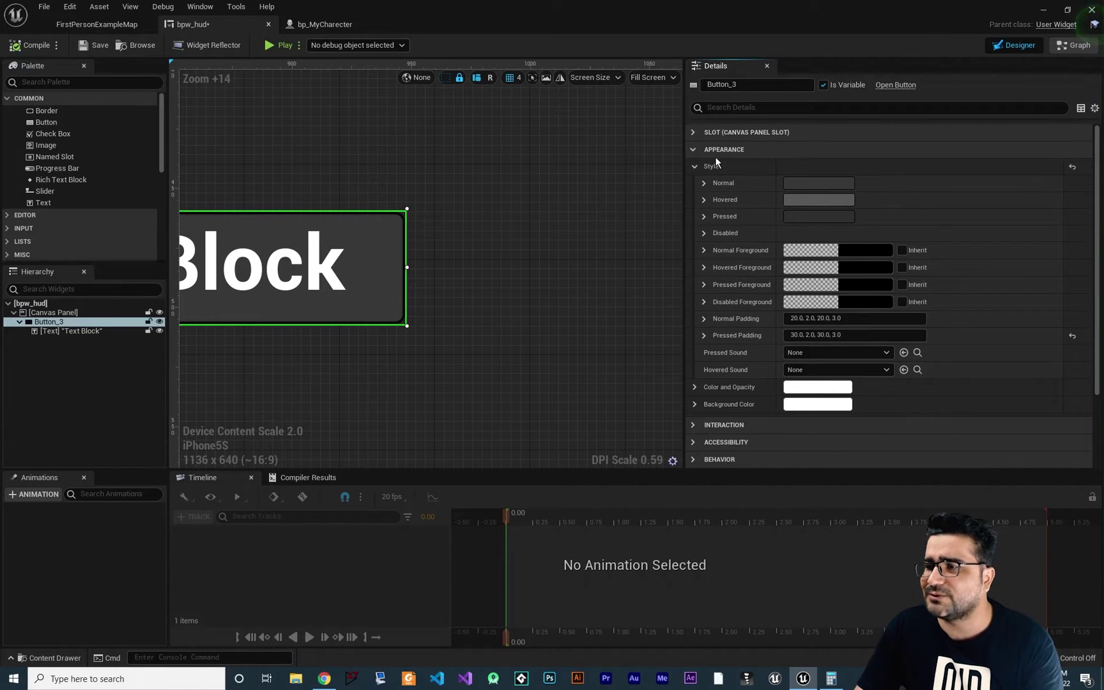
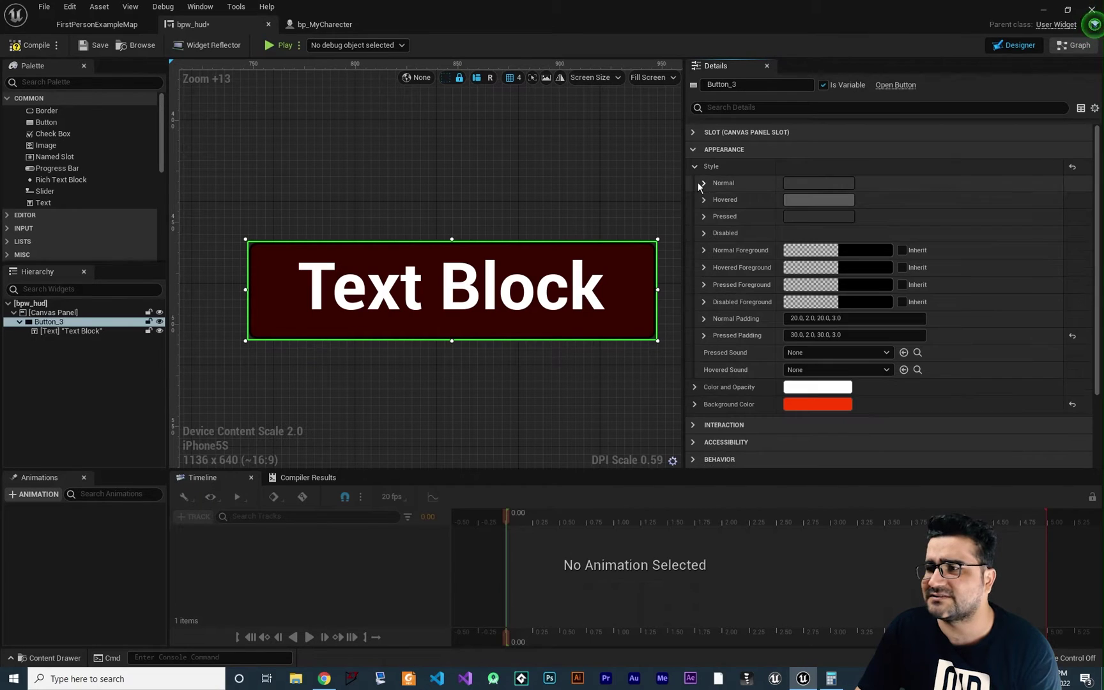
Play-test the button's red background colour in its hovered and pressed states
click(285, 46)
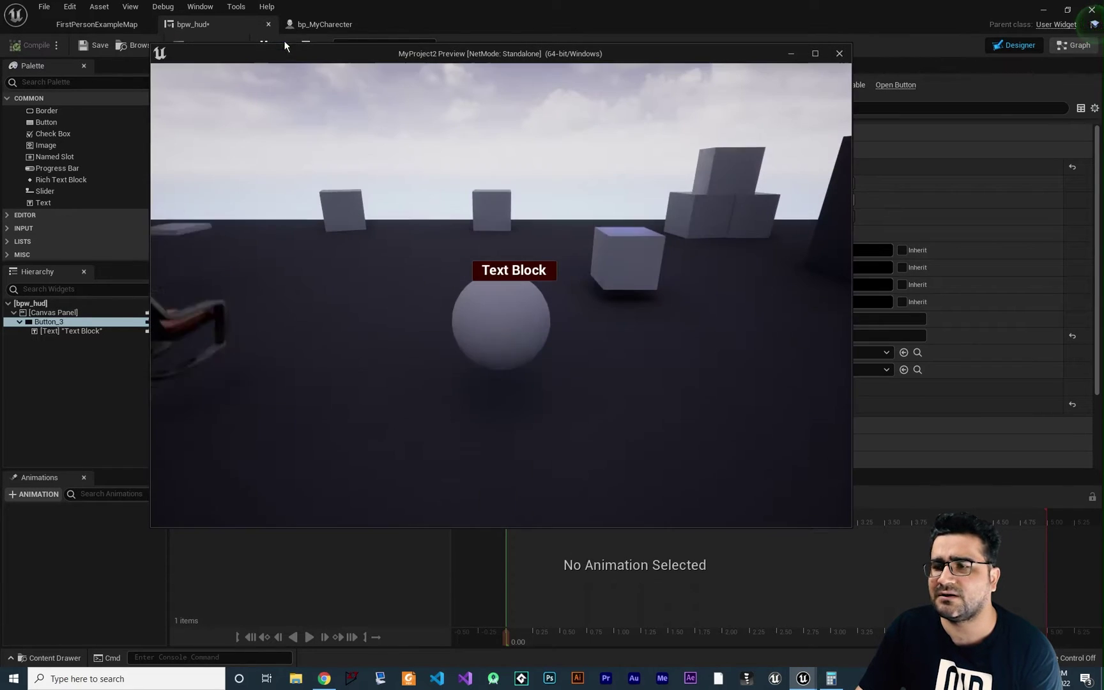
click(534, 276)
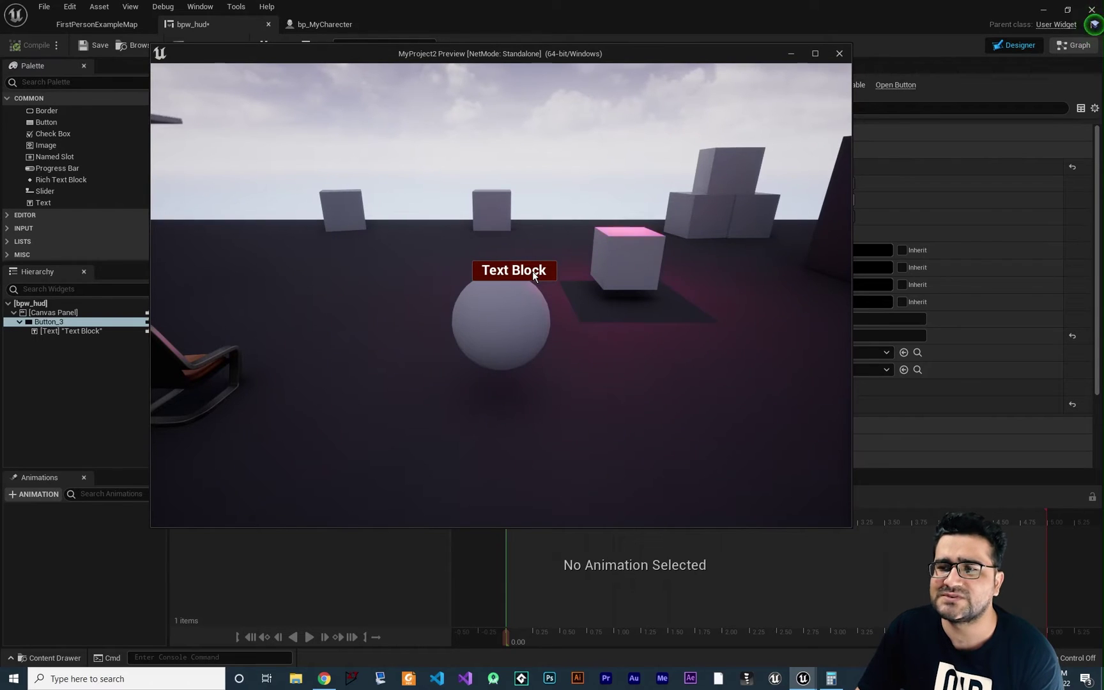
click(844, 55)
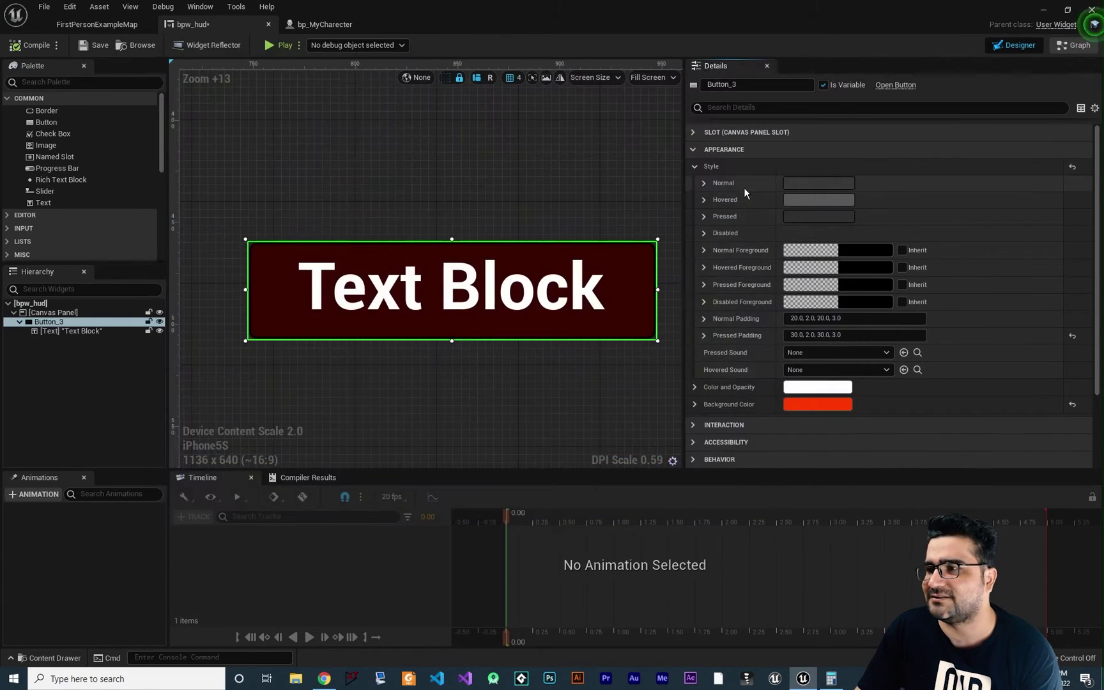
Set the button's Color and Opacity to a bright green
click(694, 166)
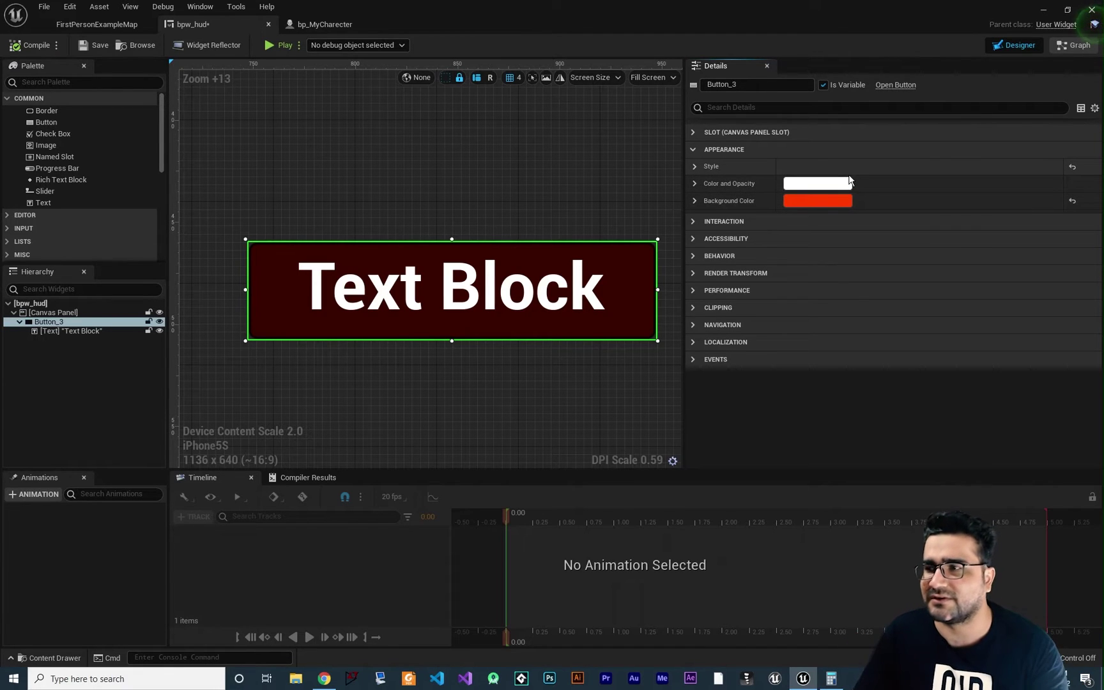
click(694, 166)
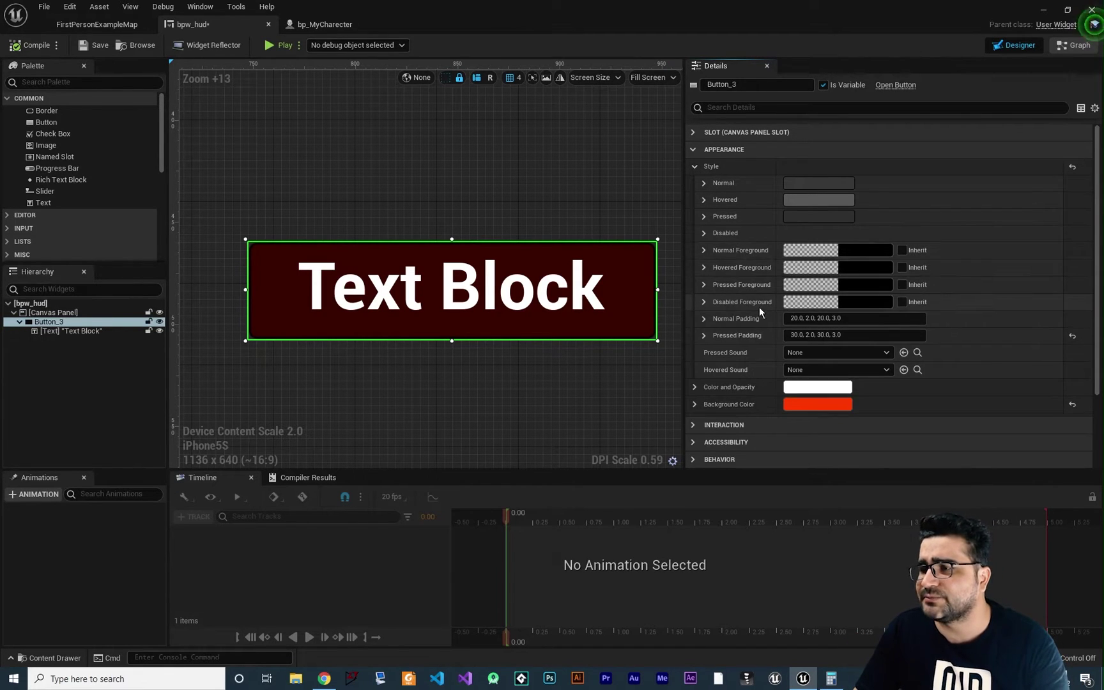
click(695, 166)
click(818, 183)
click(848, 334)
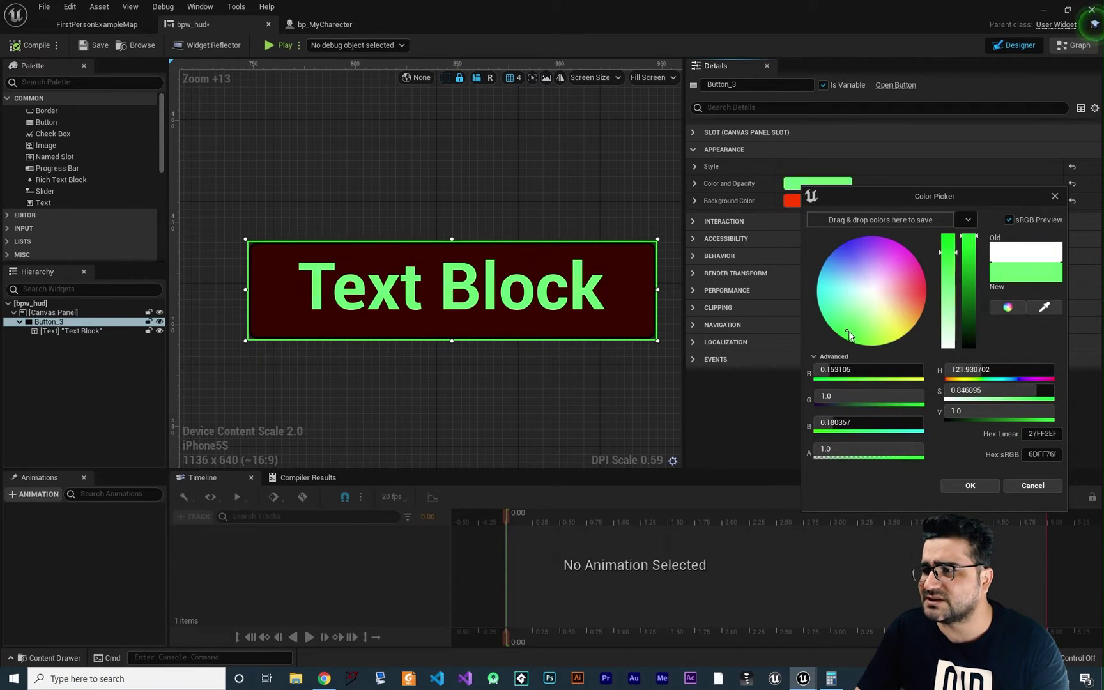
click(966, 484)
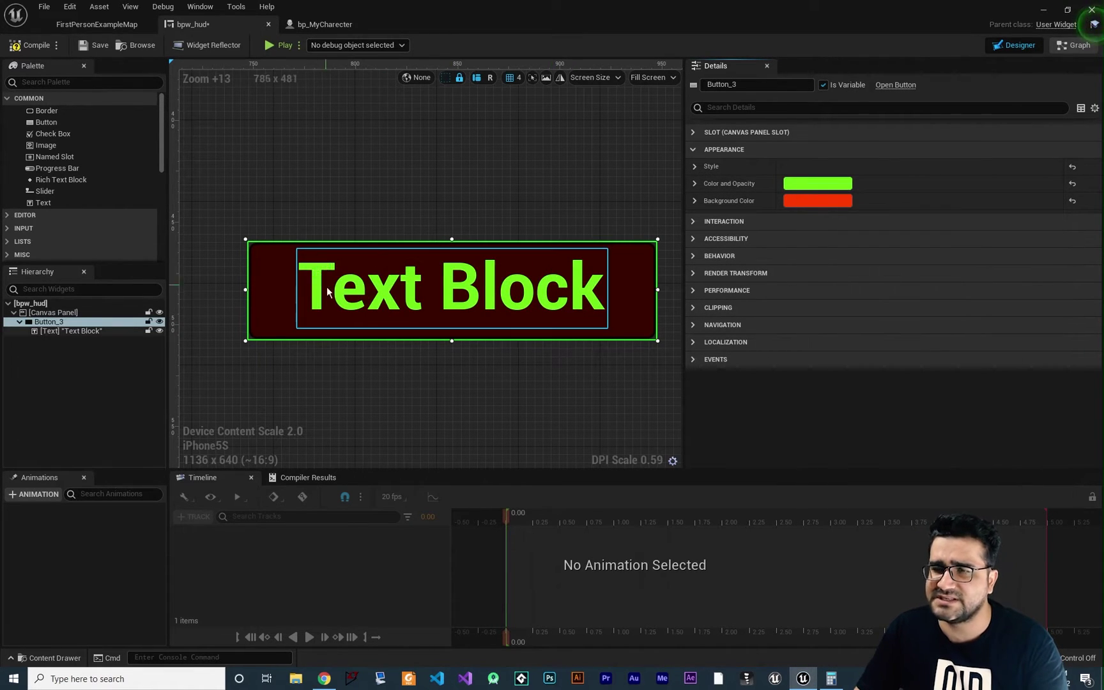
Try a red Normal Foreground with R about 5.19 and A about 2.49, compile, and reset it to default
click(695, 166)
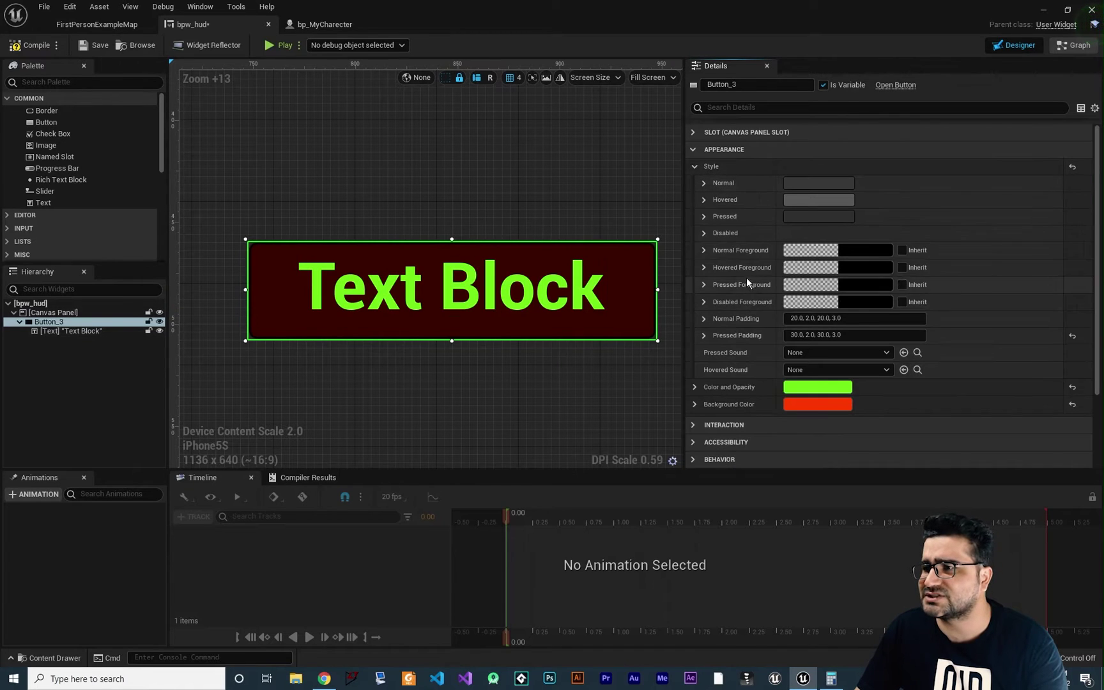
click(705, 250)
drag(805, 267, 830, 267)
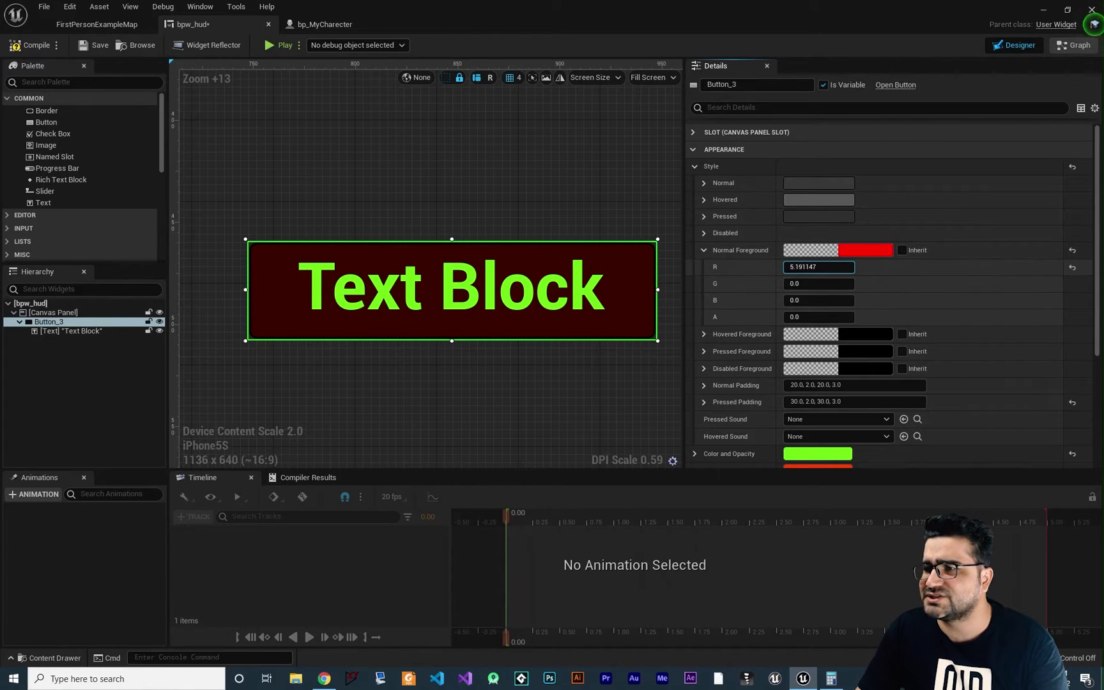
drag(806, 316, 843, 317)
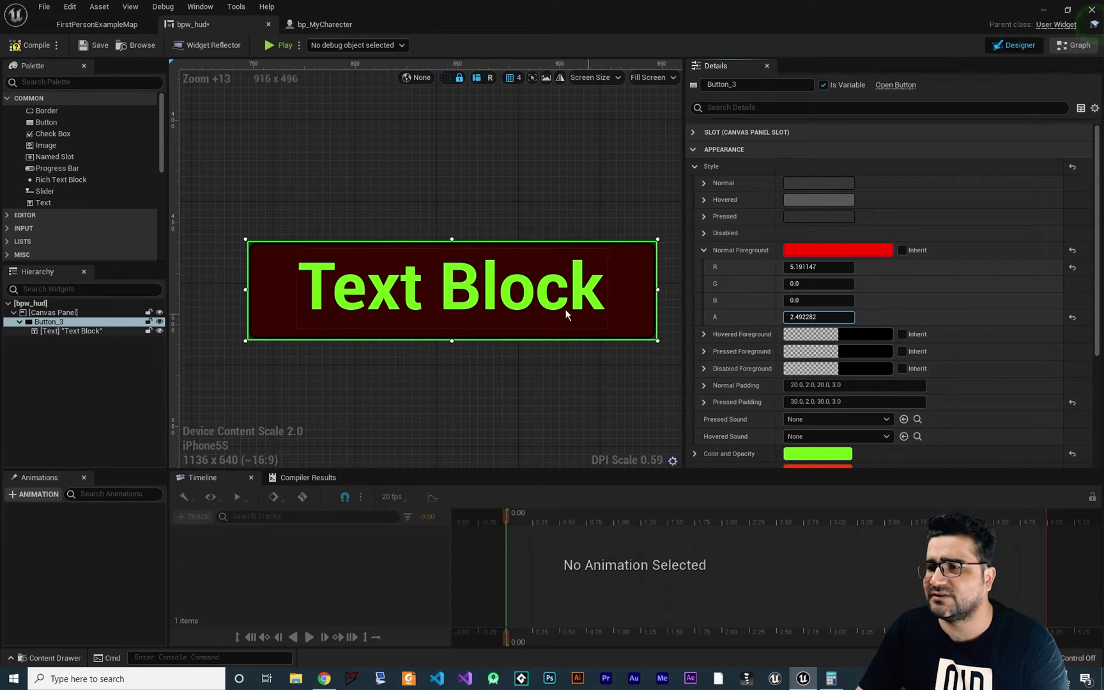
click(34, 47)
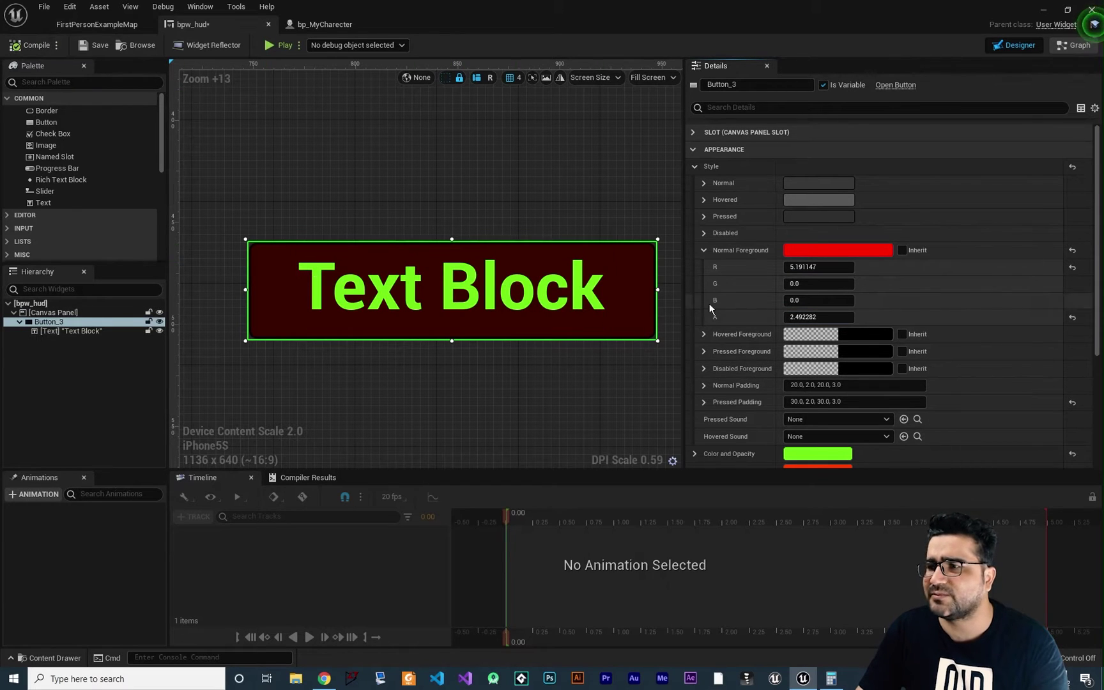
click(1073, 250)
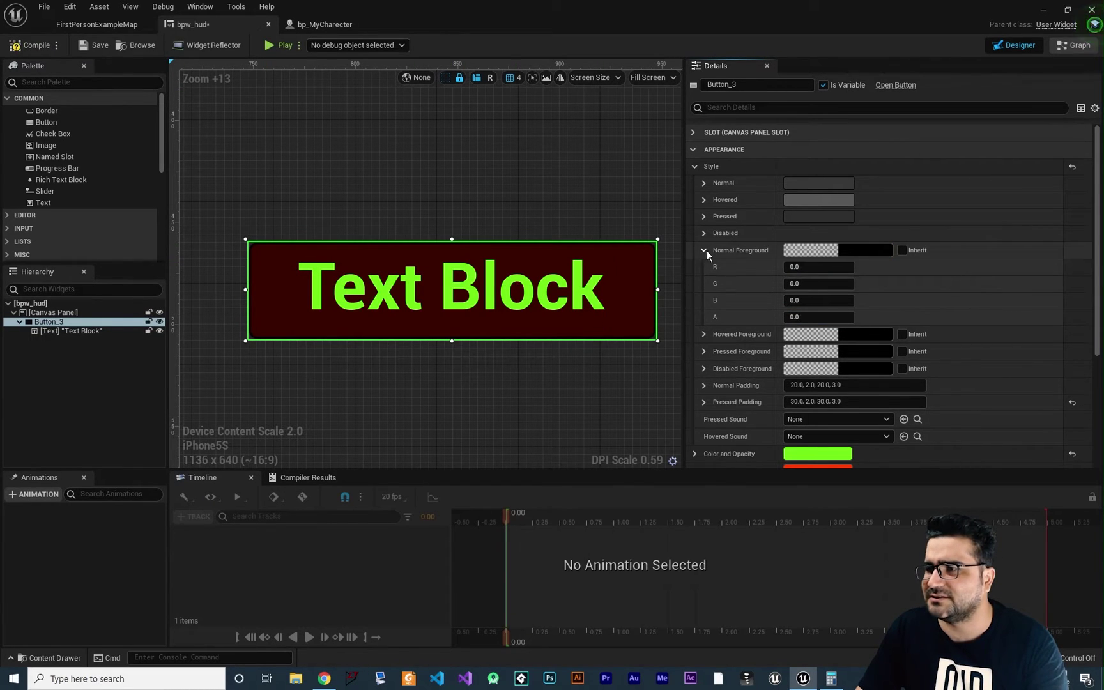
click(704, 249)
click(694, 167)
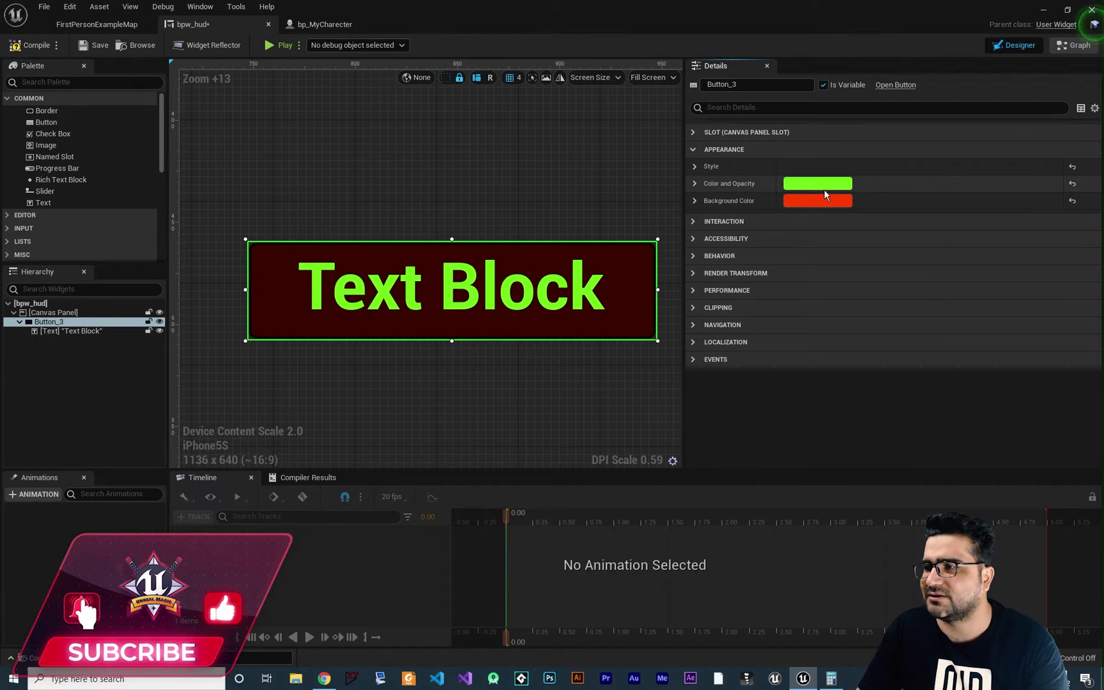
Reset the button's Color and Opacity and its Background Color to their defaults
click(1072, 183)
click(1071, 201)
click(692, 149)
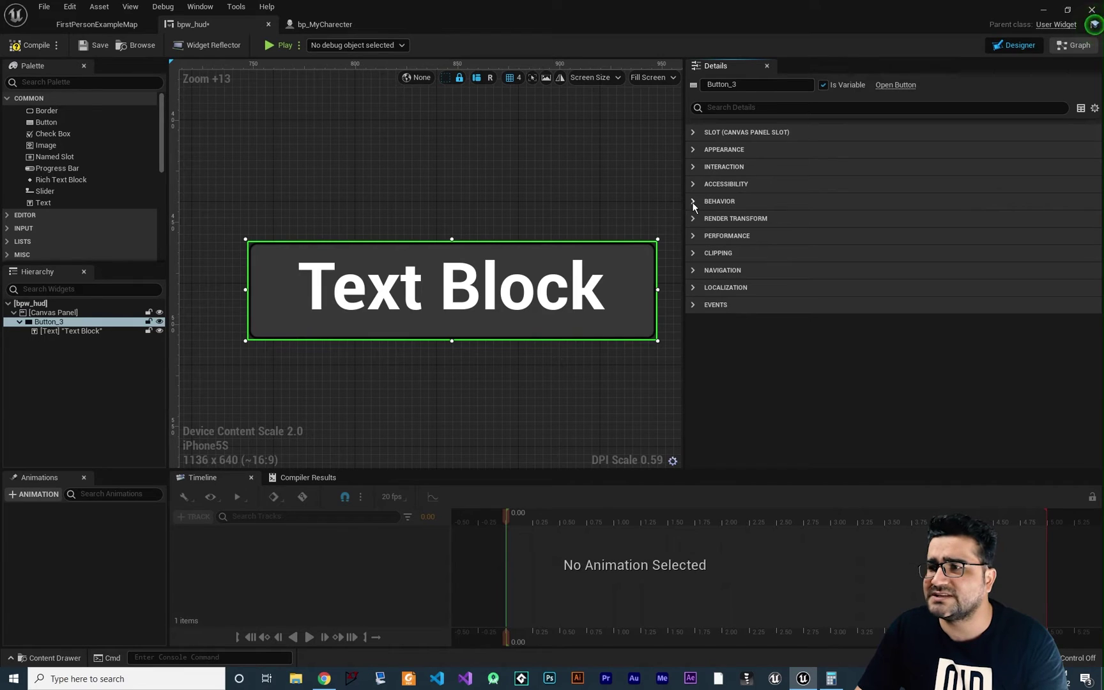
Set the button's Tool Tip Text to "help" and compile the widget
click(692, 202)
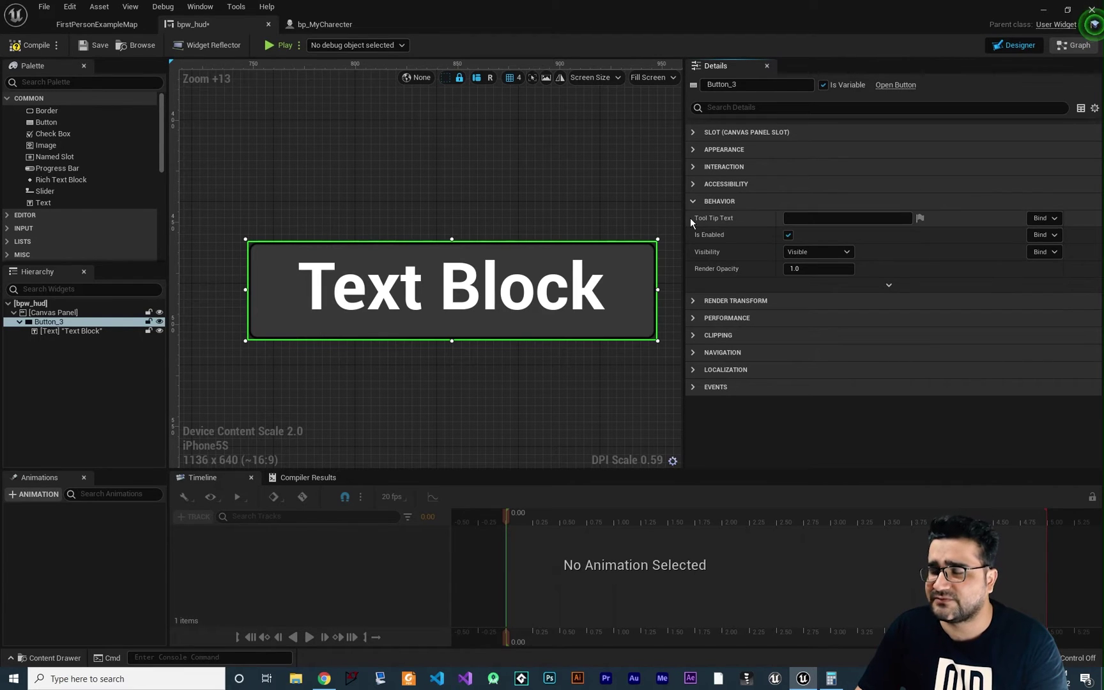
click(801, 218)
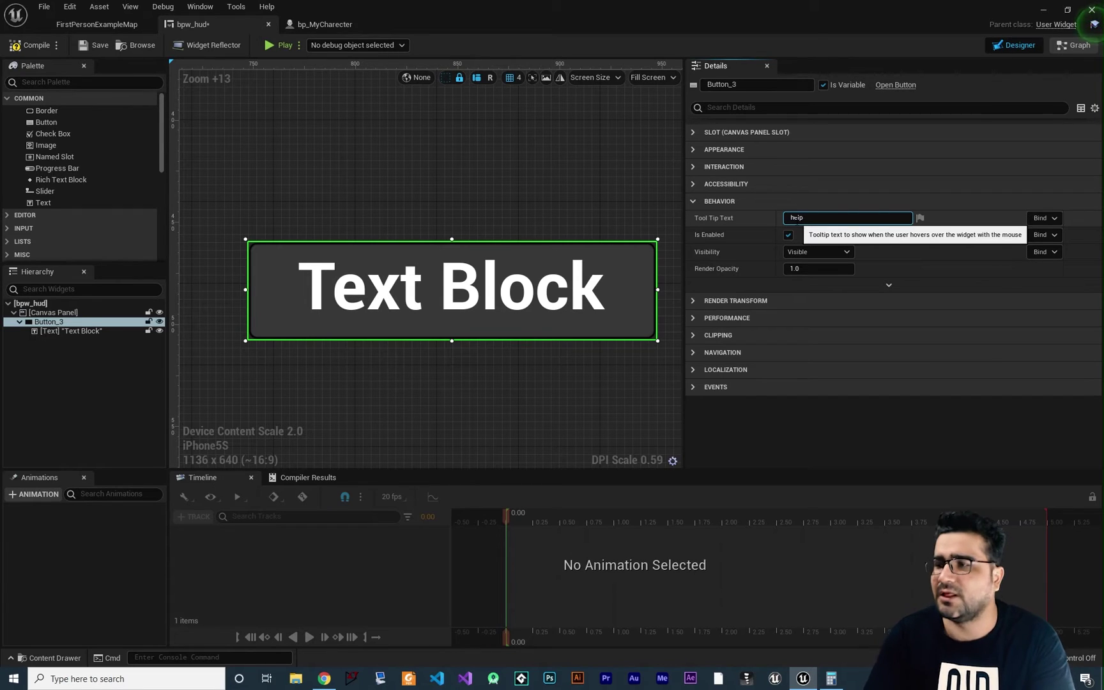
click(27, 45)
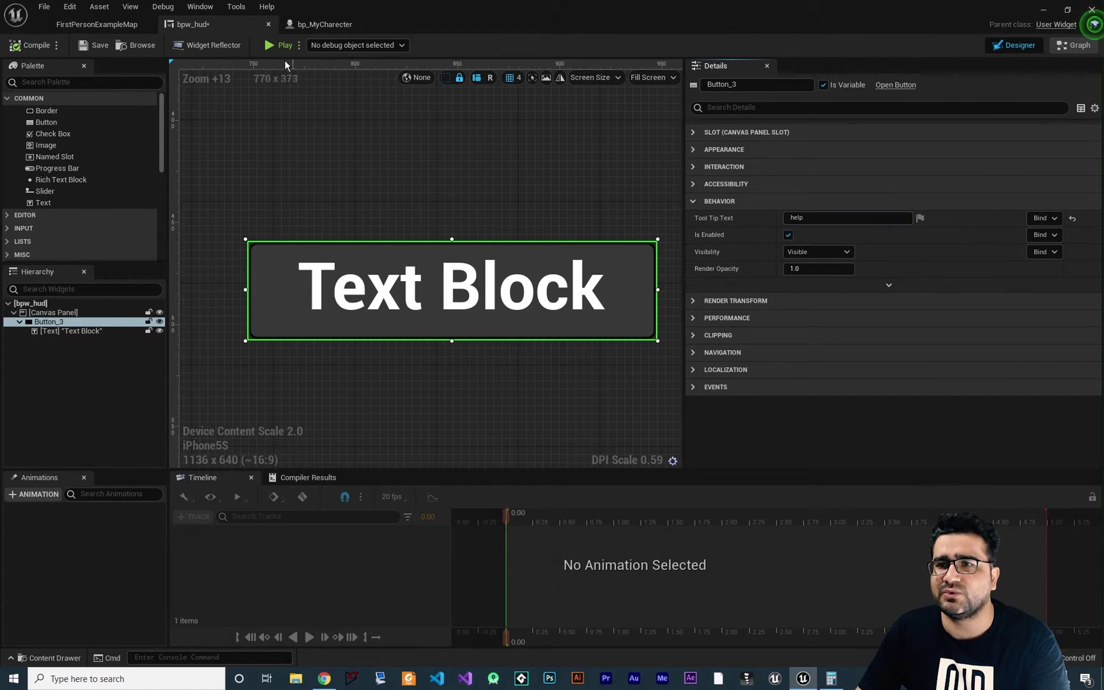
Play-test the button's tooltip, close the preview, and look at the binding options for Is Enabled
click(269, 46)
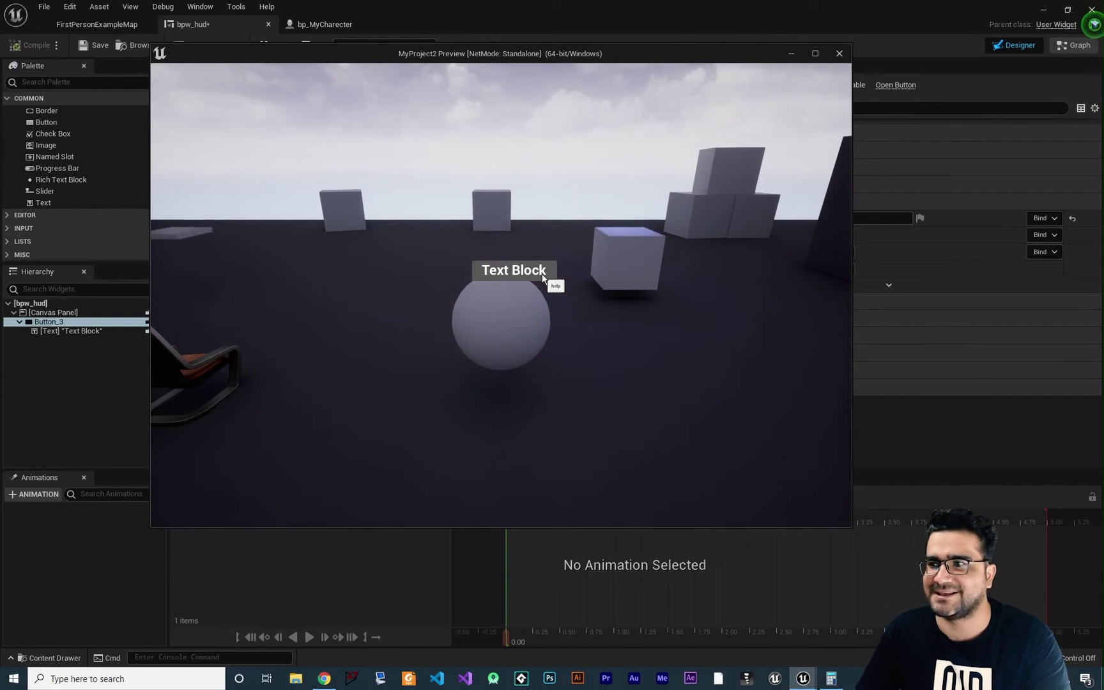
click(839, 53)
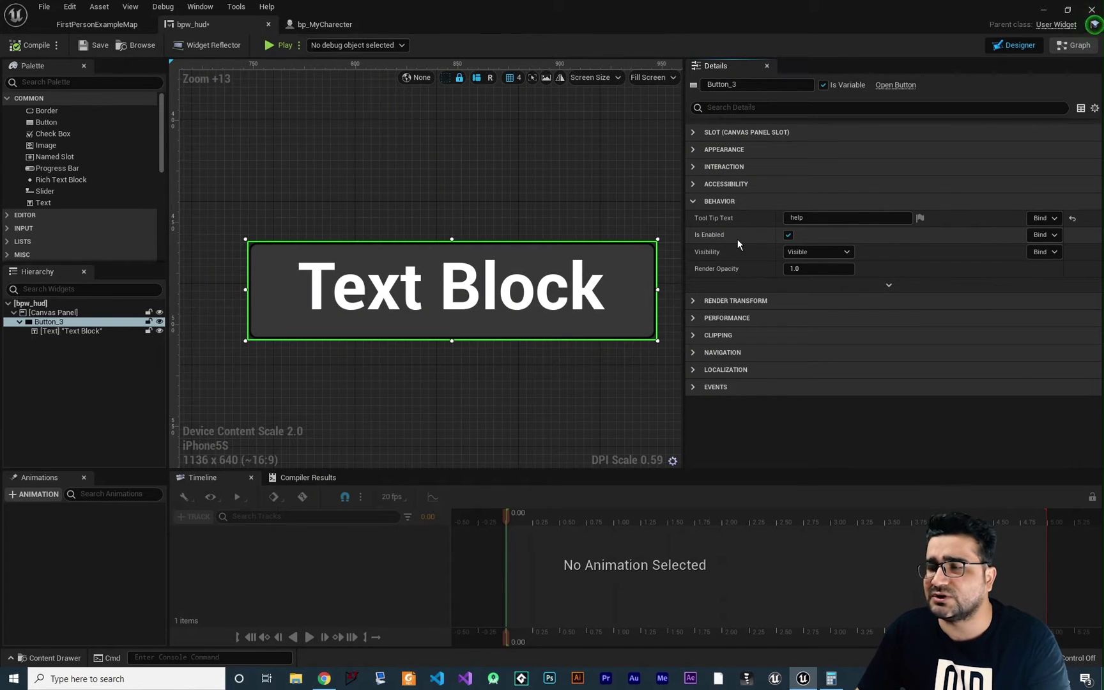
click(1053, 236)
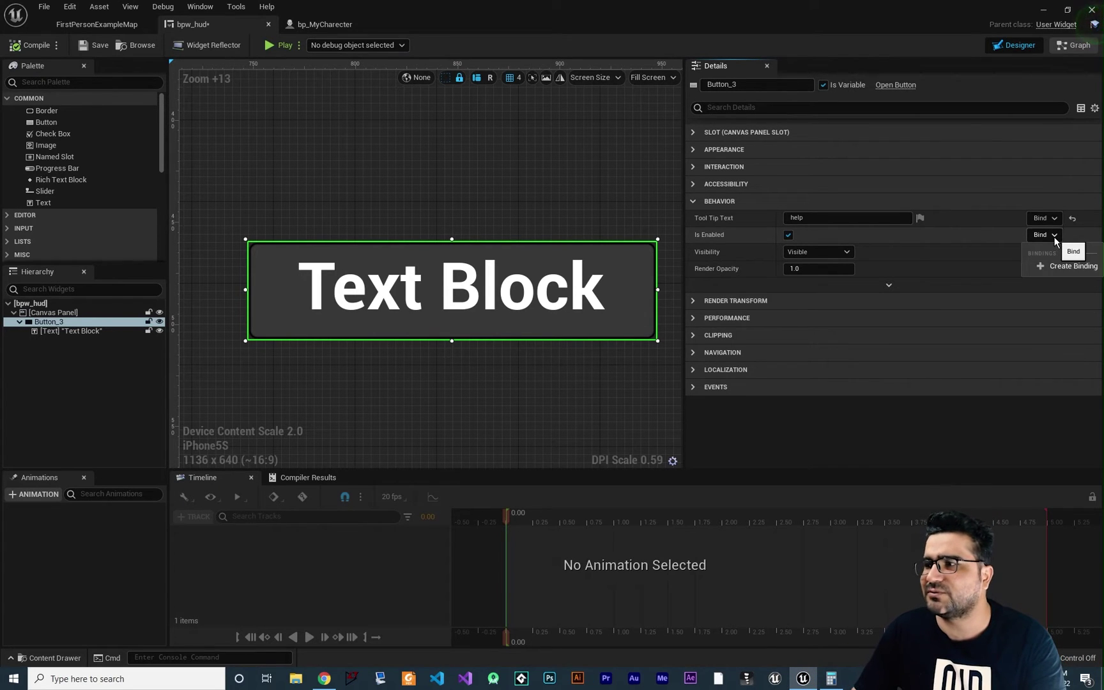
click(1053, 236)
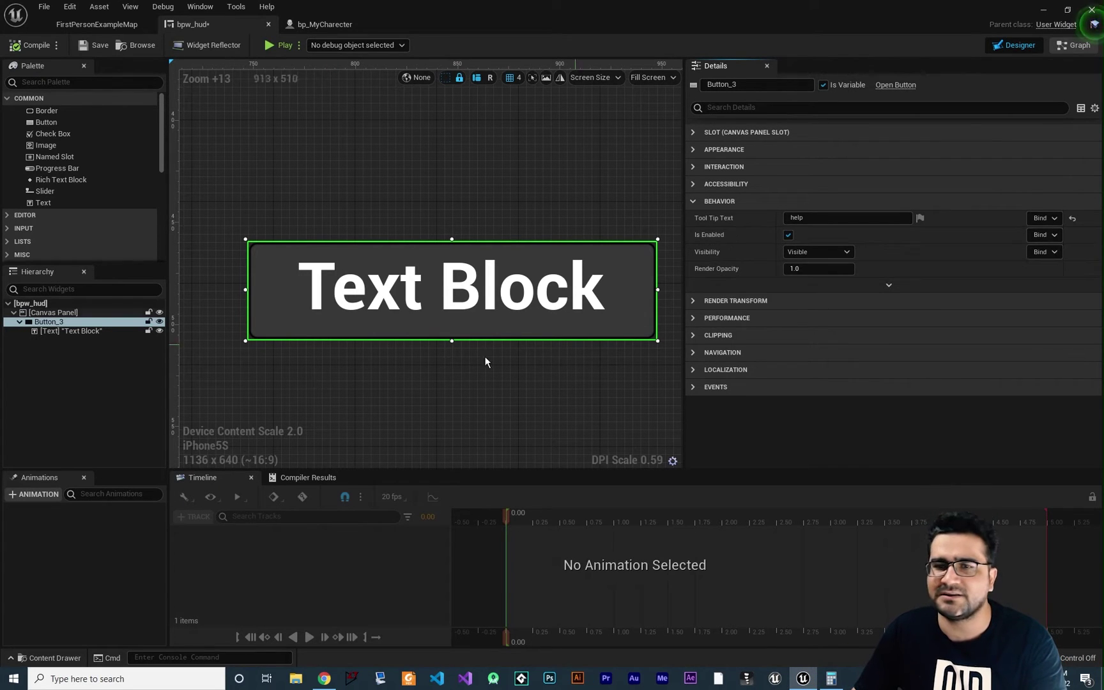
Add a Boolean variable named shouldItBeEnabled in the widget's graph, compile, and set its default value to true
click(1072, 49)
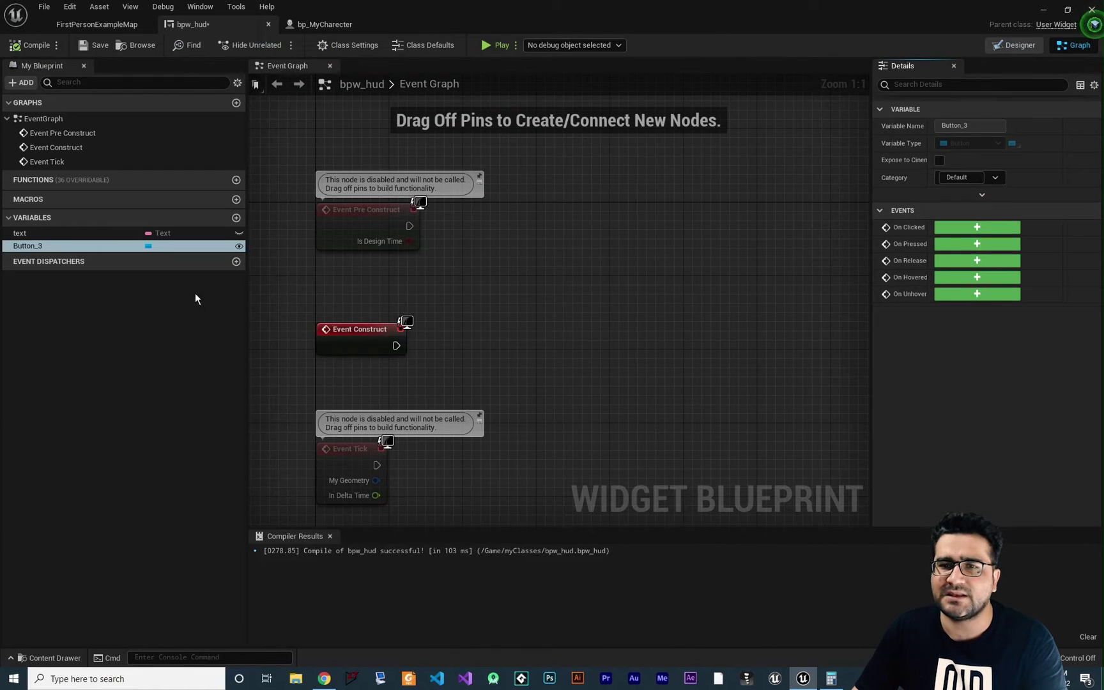
click(236, 218)
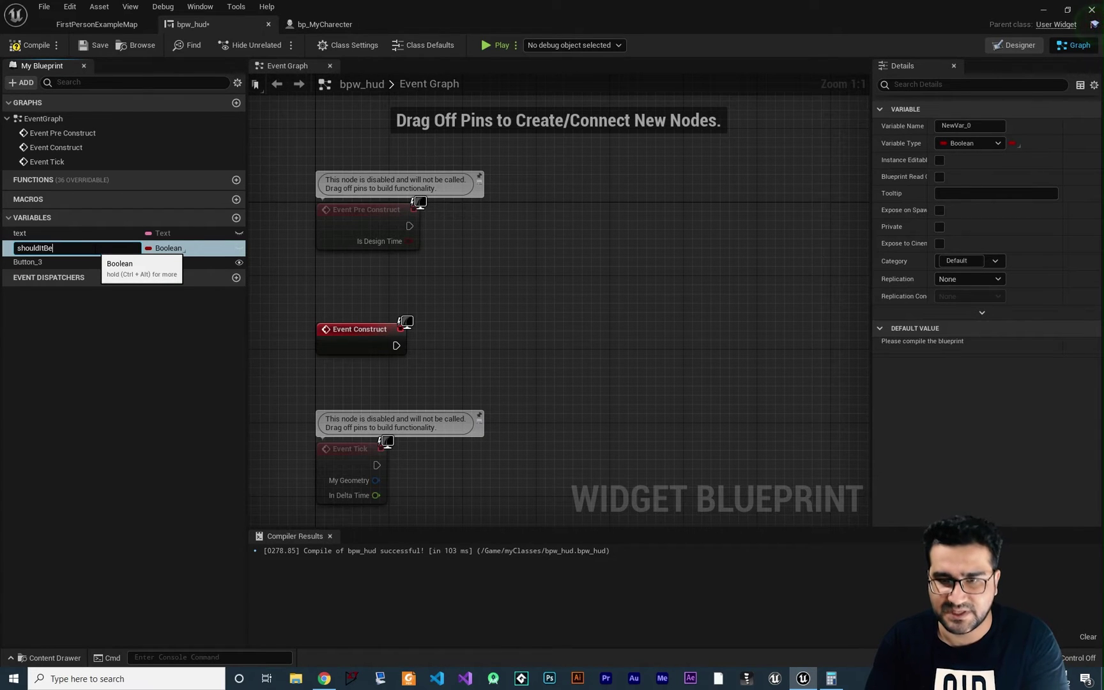
text(shouldItBeEnabled)
key(Return)
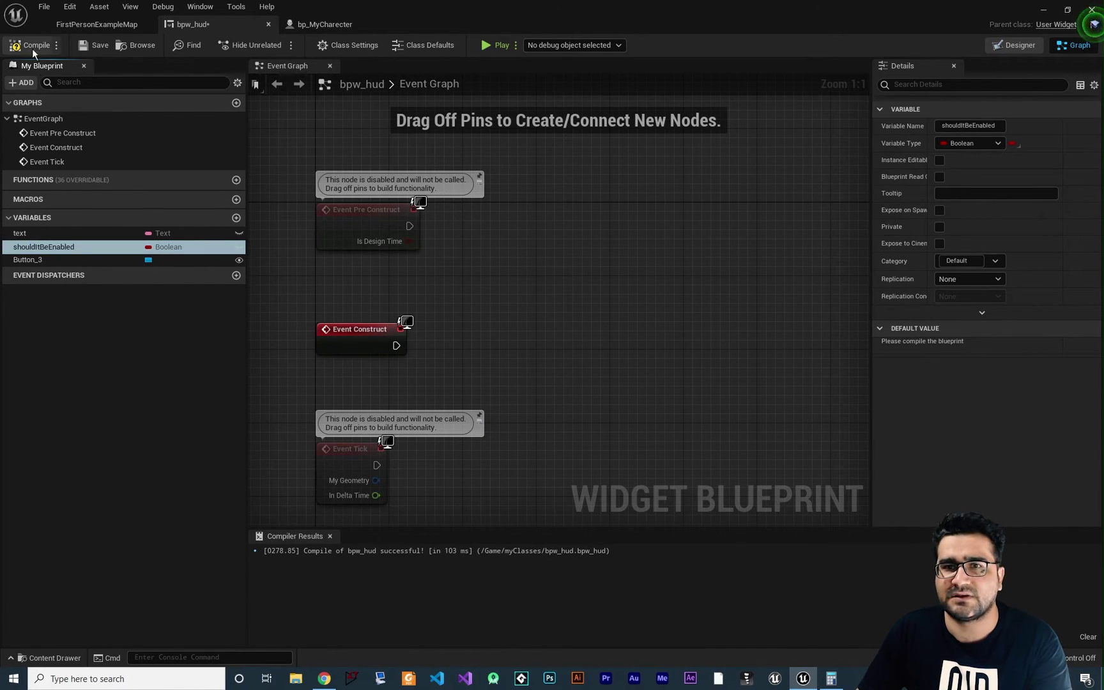
click(29, 45)
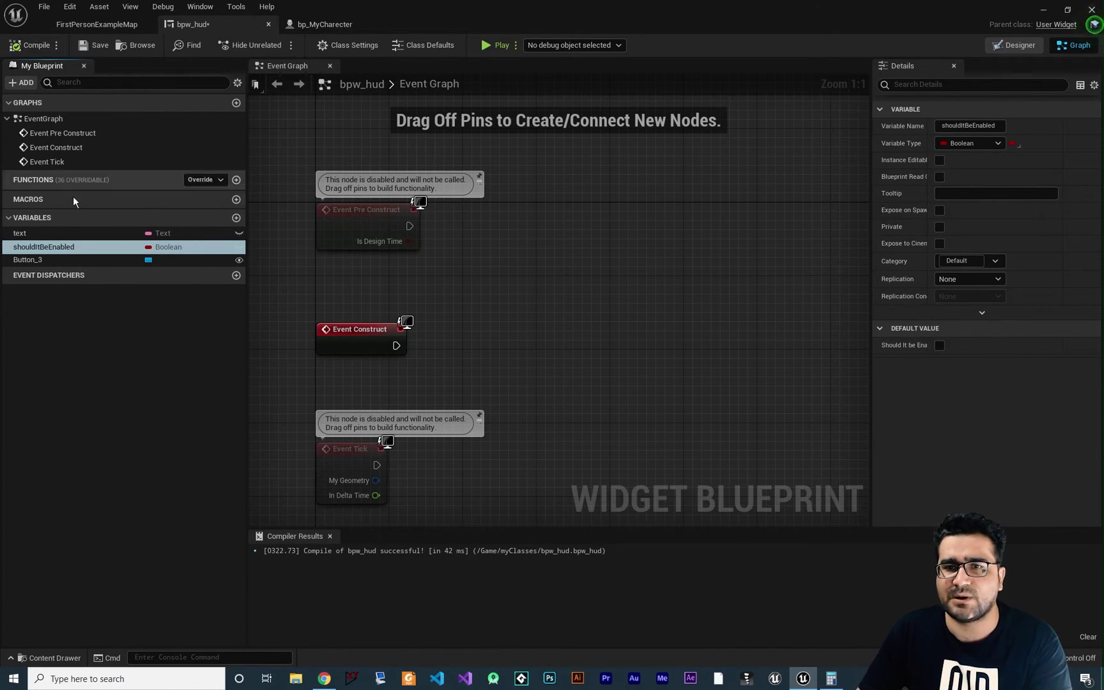
click(939, 345)
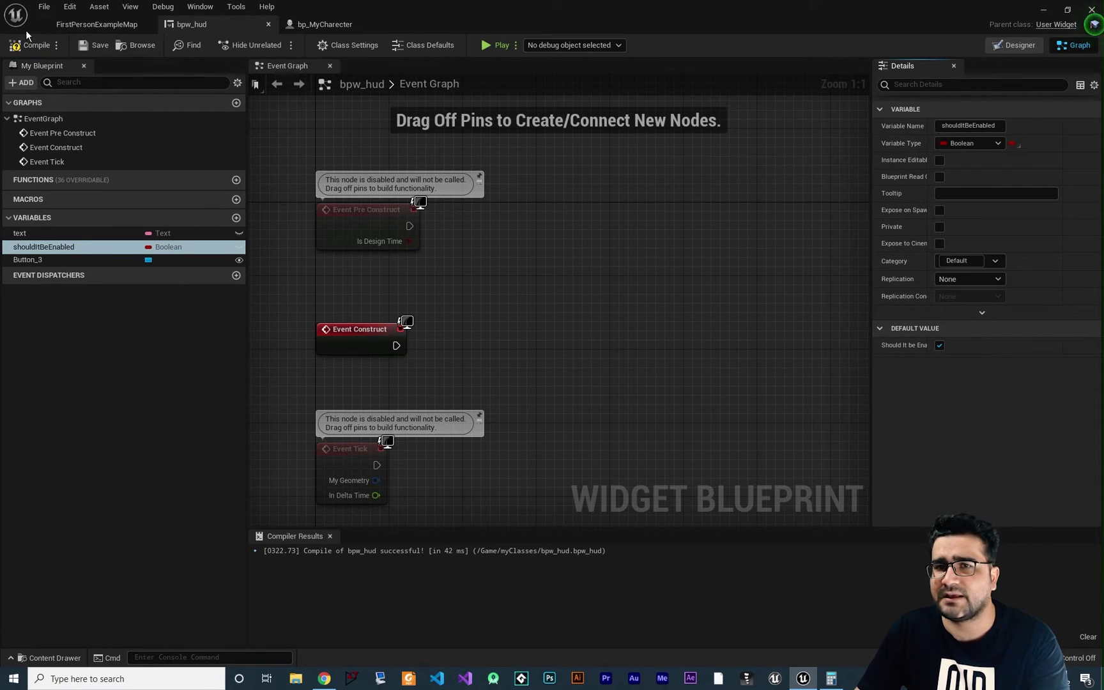
Bind the text-labelled button's Is Enabled property to shouldItBeEnabled and play-test the widget
click(1014, 45)
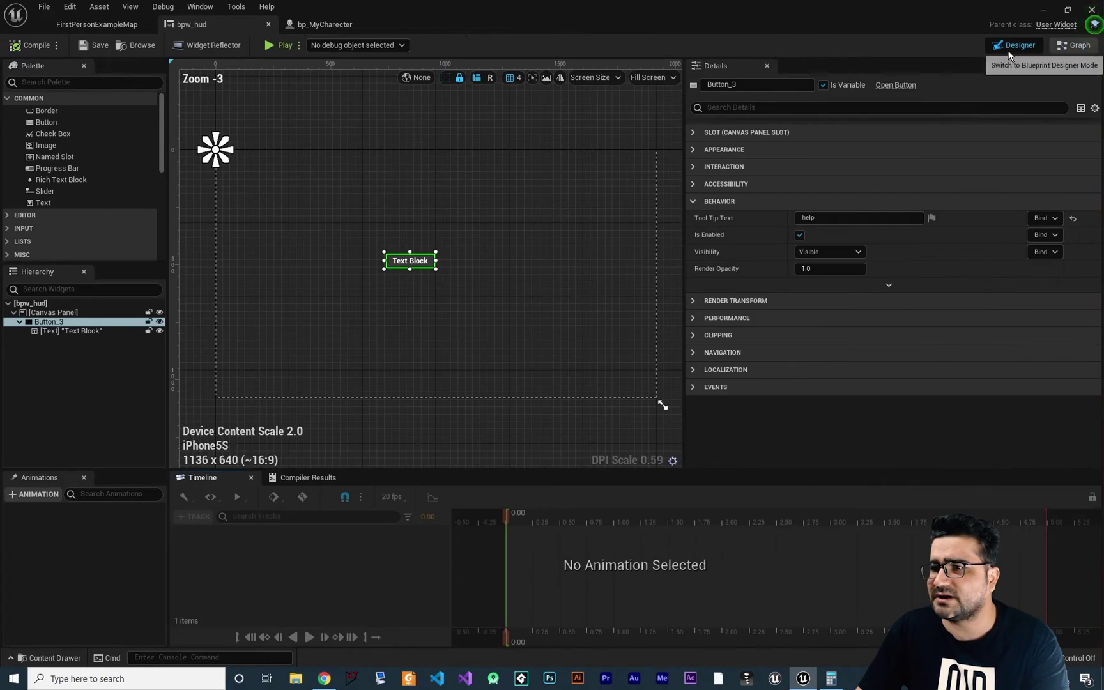
click(1049, 235)
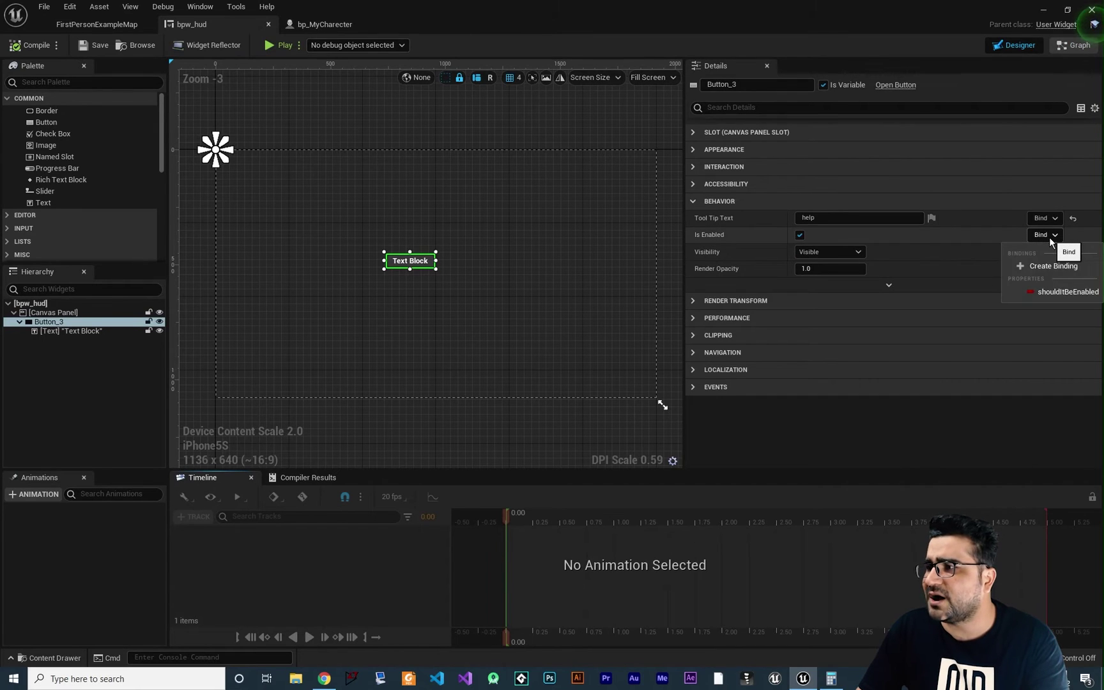
click(1055, 293)
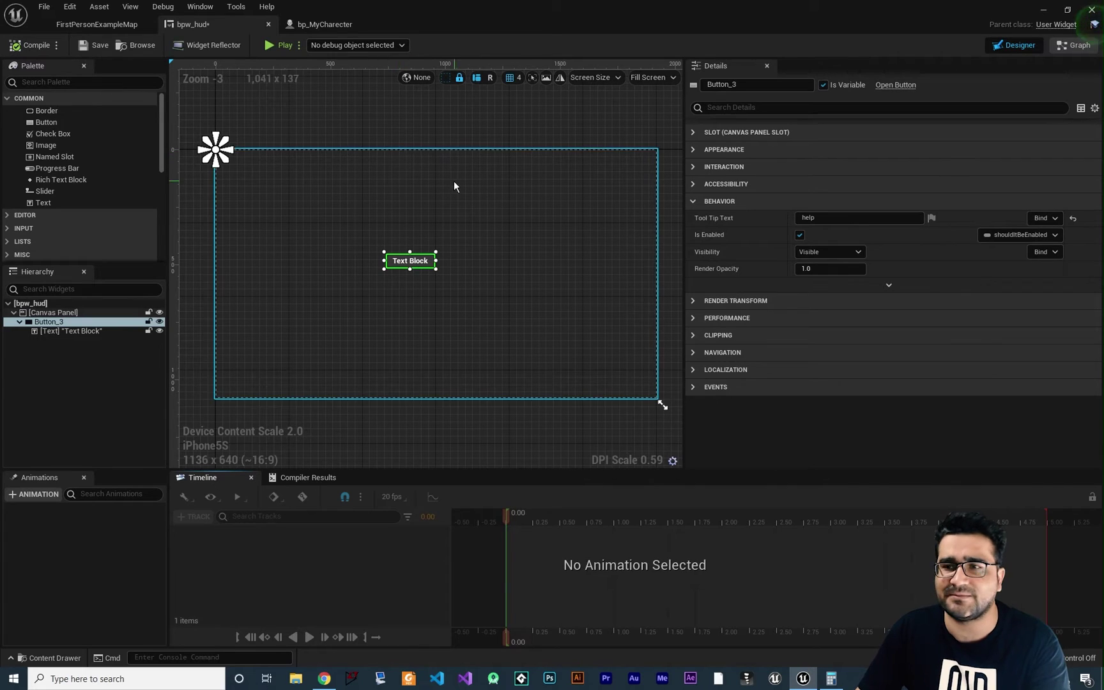
scroll(480, 255, up, 6)
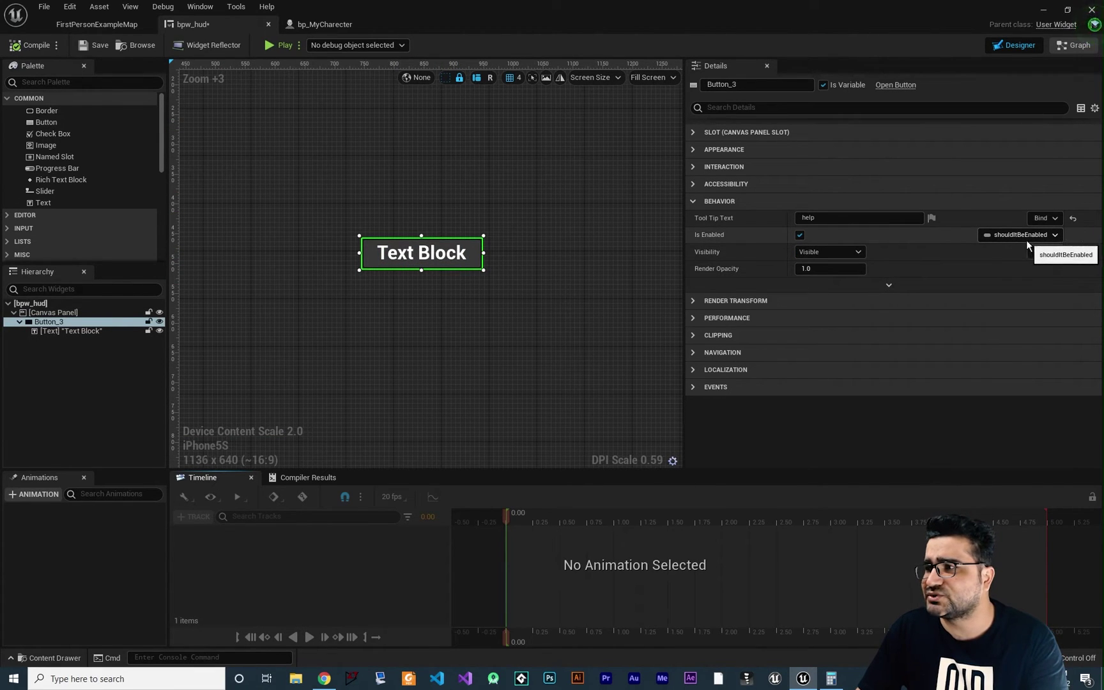
click(274, 43)
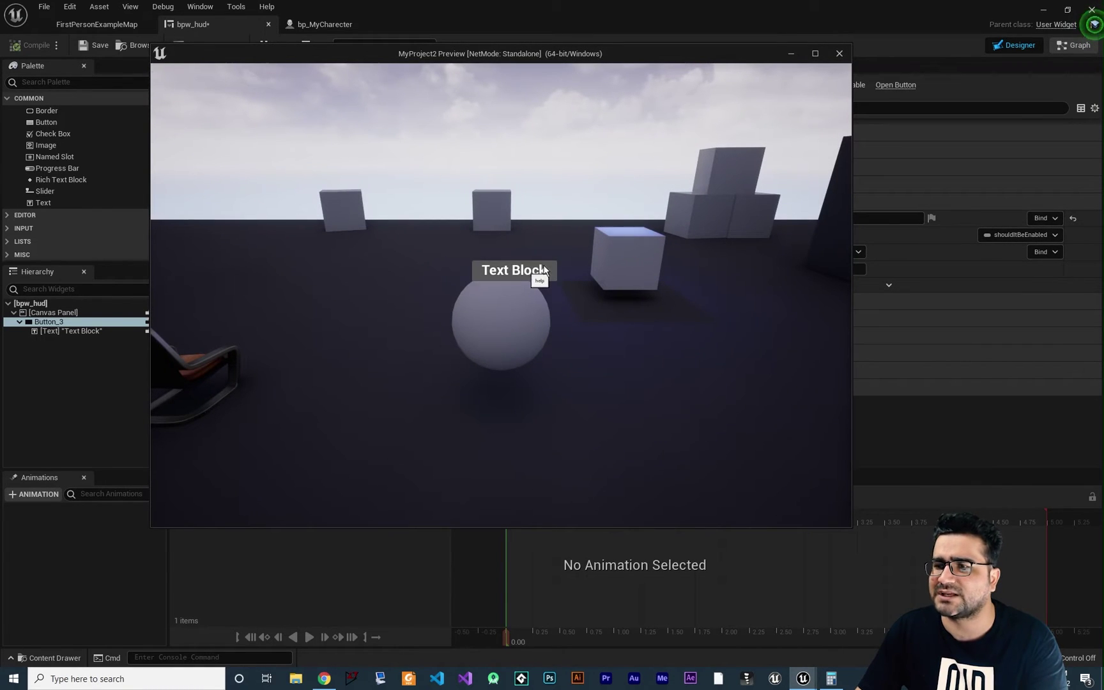
click(839, 54)
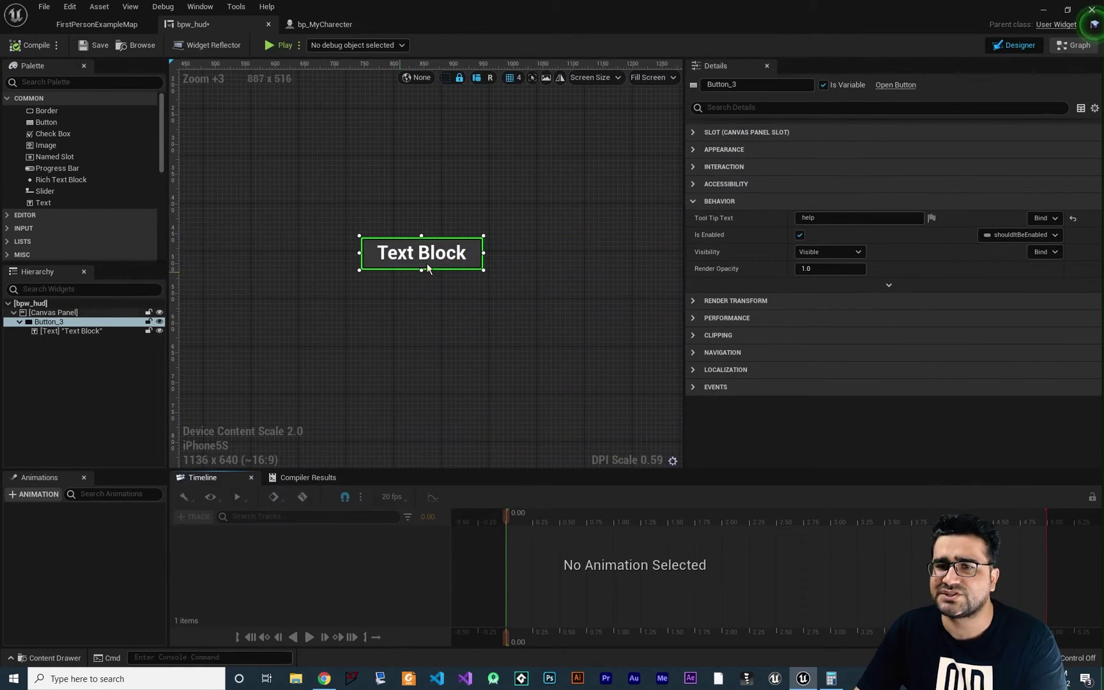
Set the default value of shouldItBeEnabled to false in the graph and play-test the button
click(1073, 45)
click(45, 247)
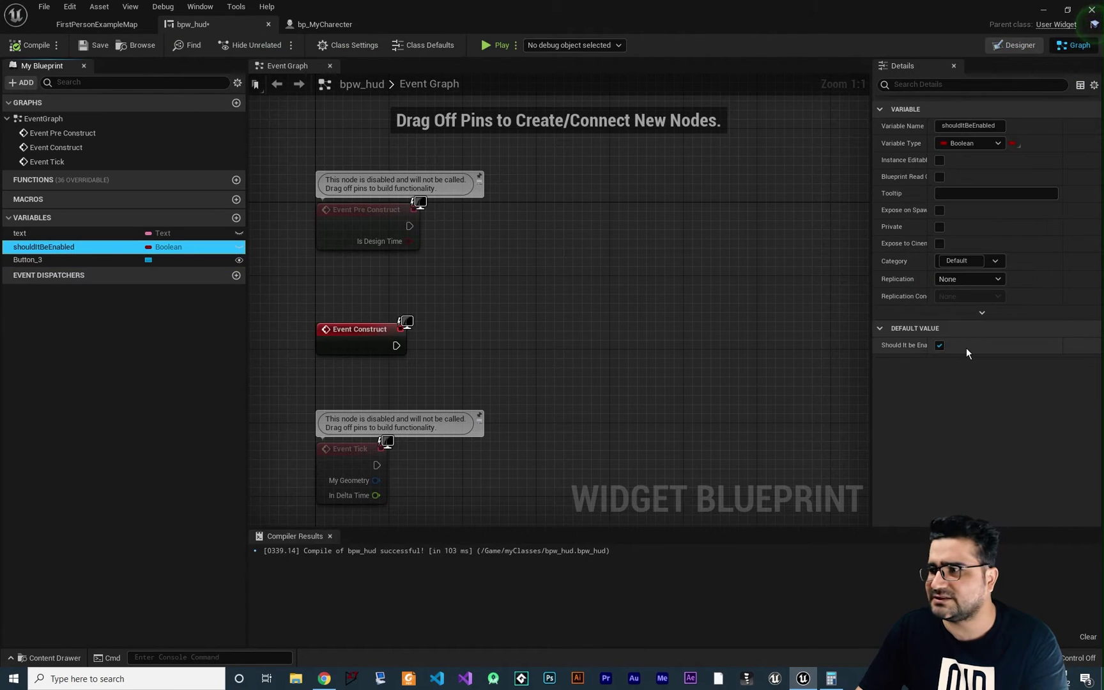
click(939, 346)
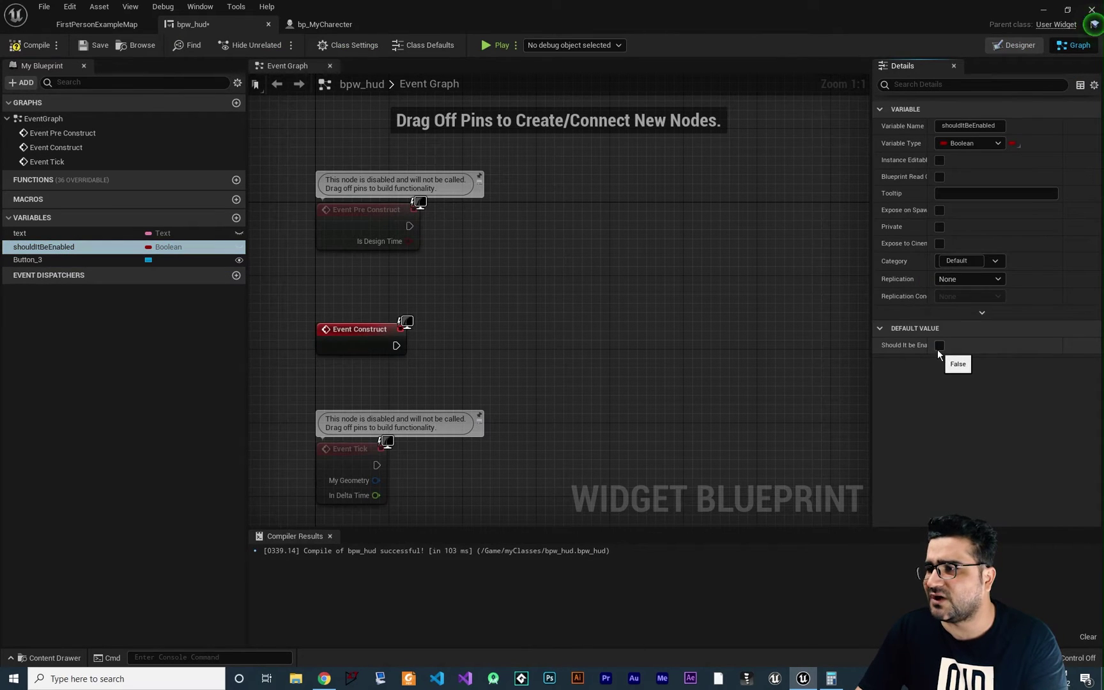
click(480, 42)
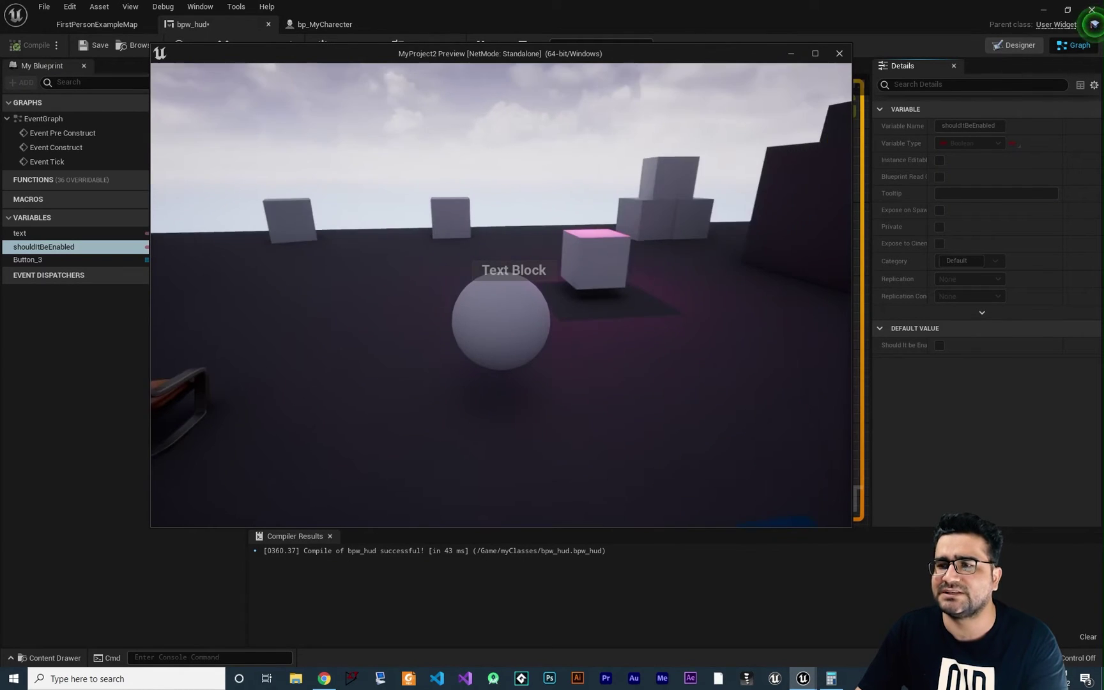
key(Escape)
Try the Collapsed visibility option on the text-labelled button, compile the widget, and play-test it
click(1017, 48)
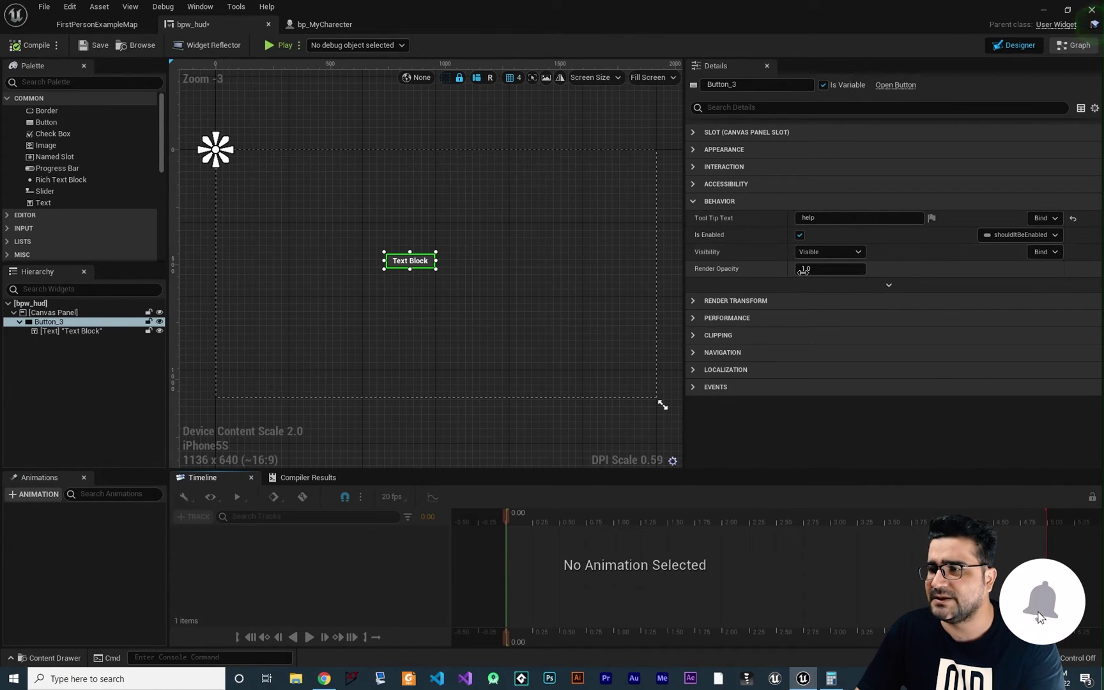
click(823, 251)
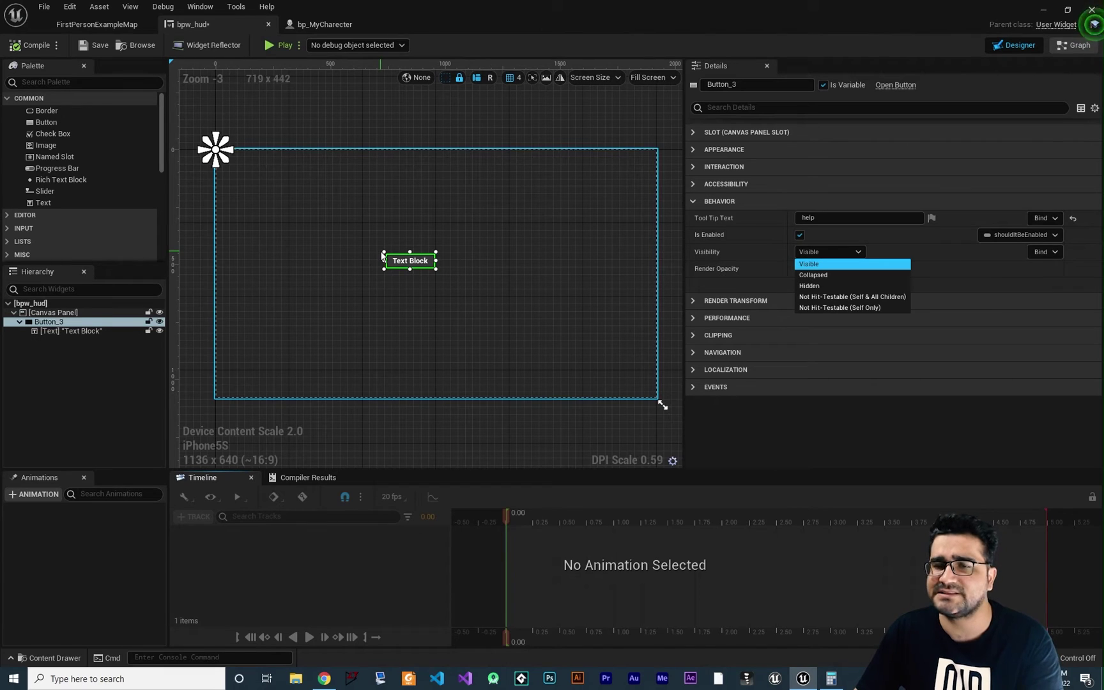
click(821, 279)
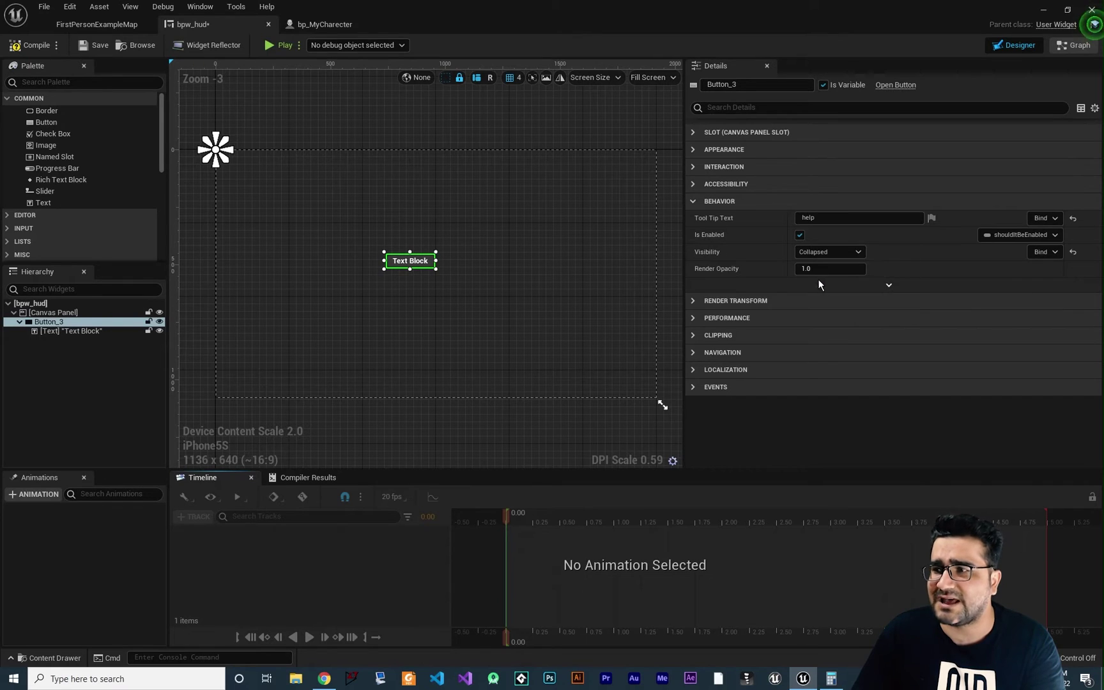
click(32, 50)
click(279, 45)
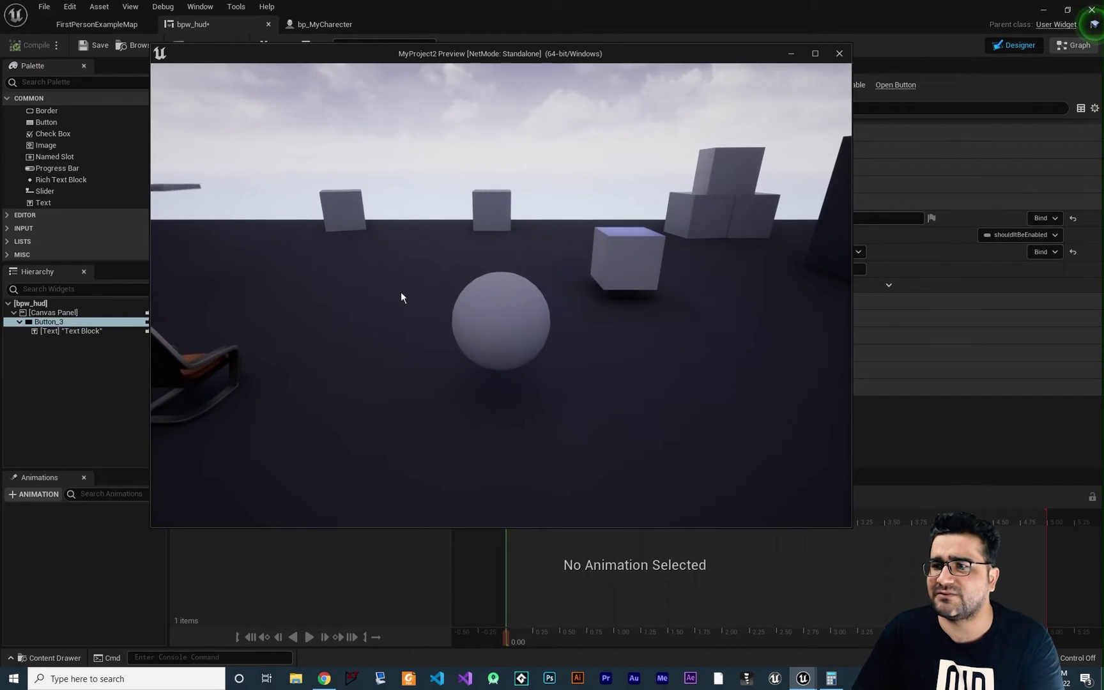
click(841, 53)
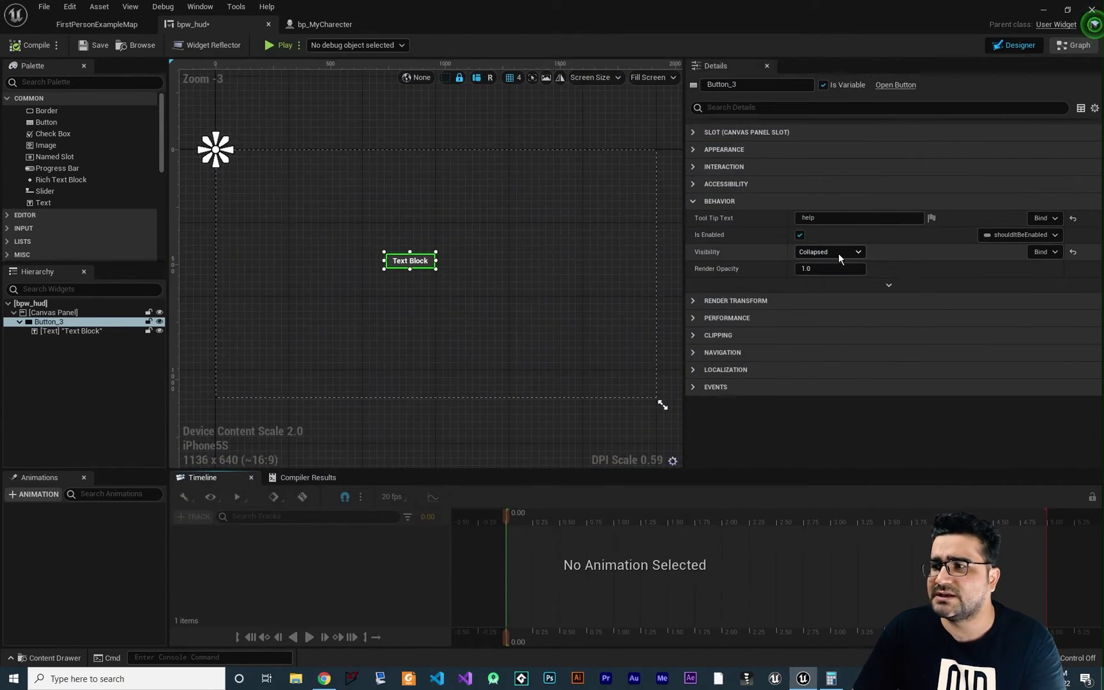
Set the text-labelled button's Visibility to Hidden and play-test the widget
click(829, 252)
click(824, 288)
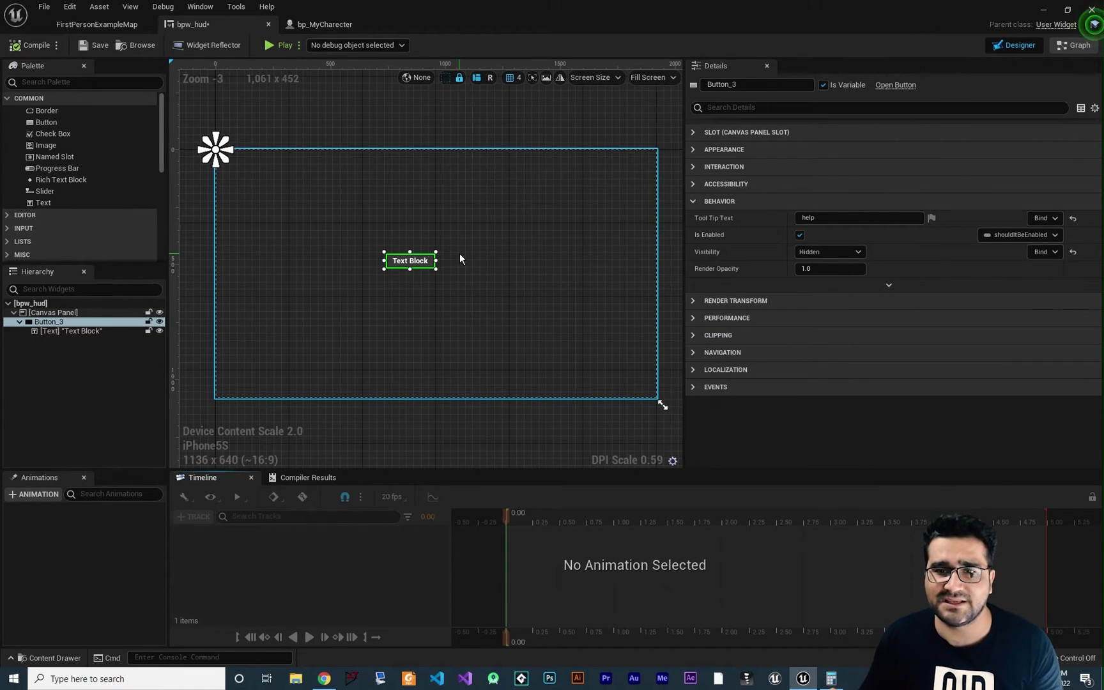
click(824, 252)
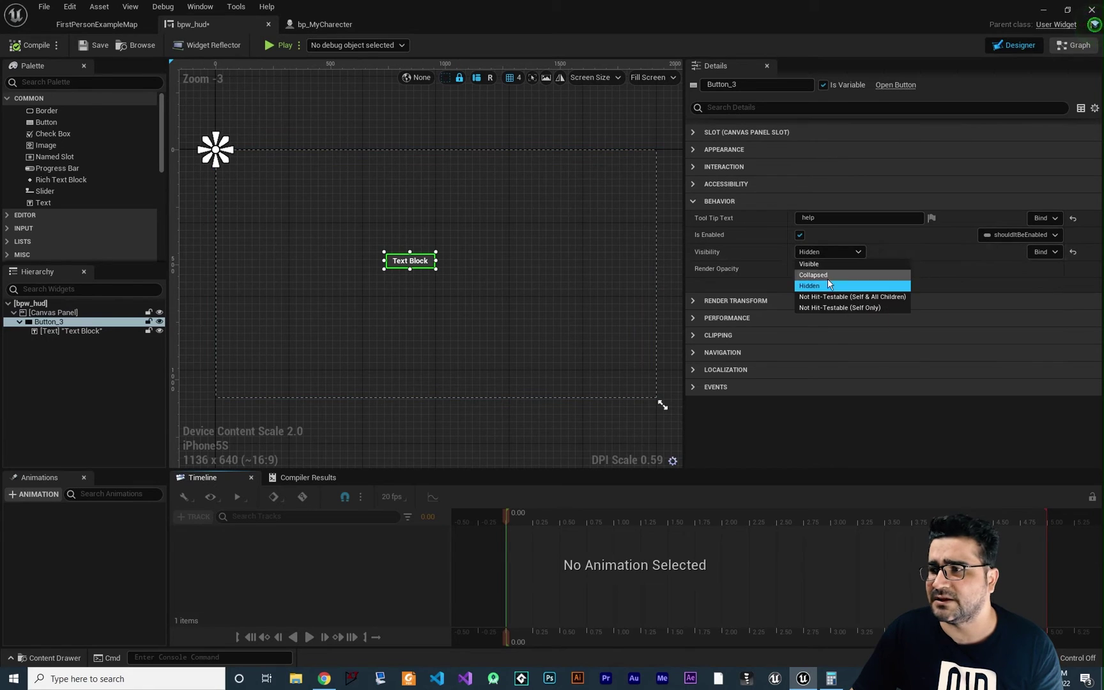
click(823, 288)
click(278, 46)
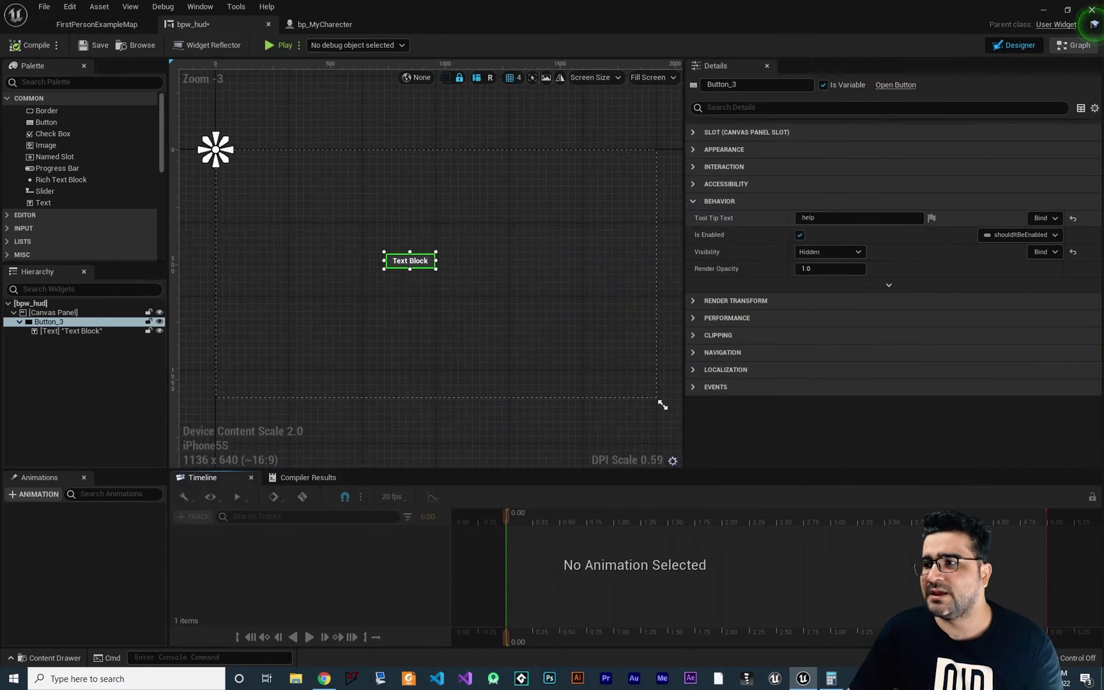
click(837, 55)
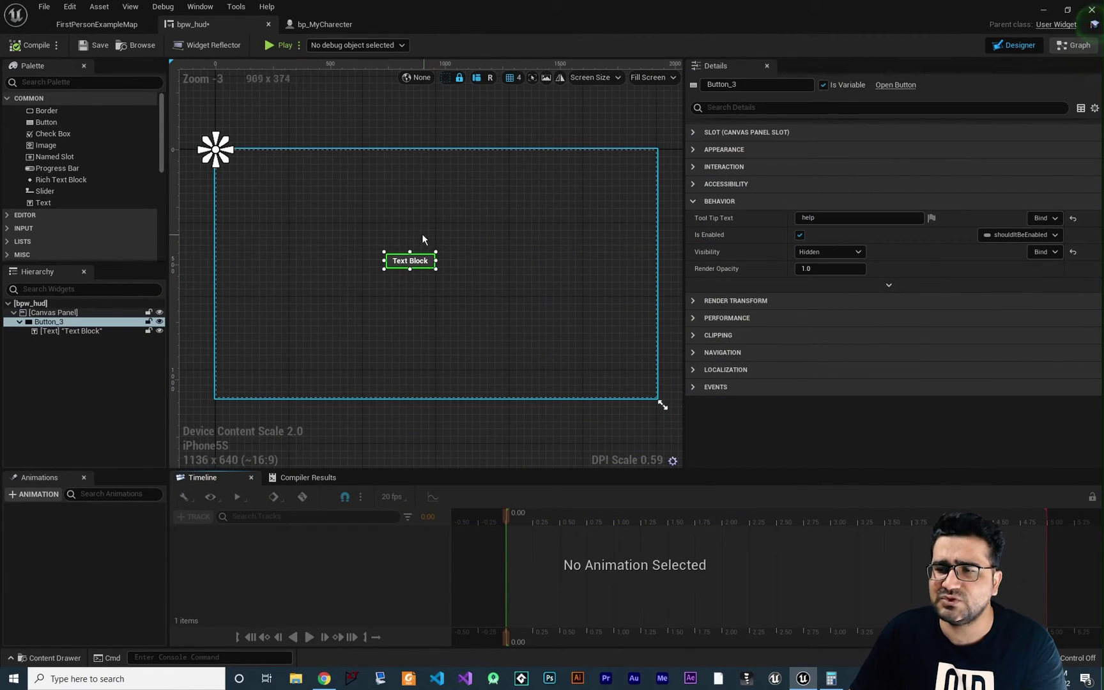
Place a Horizontal Box of about 786 by 160 at about X 768, Y 244 on the canvas, and move the text-labelled button below it
scroll(68, 246, down, 5)
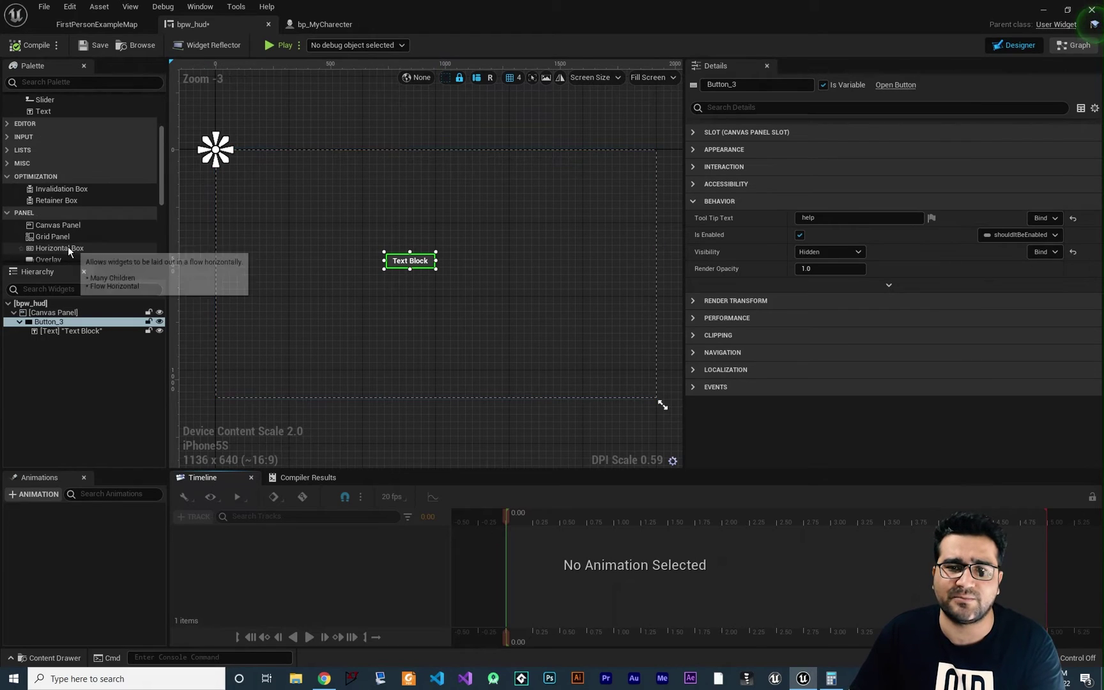
drag(59, 174, 575, 245)
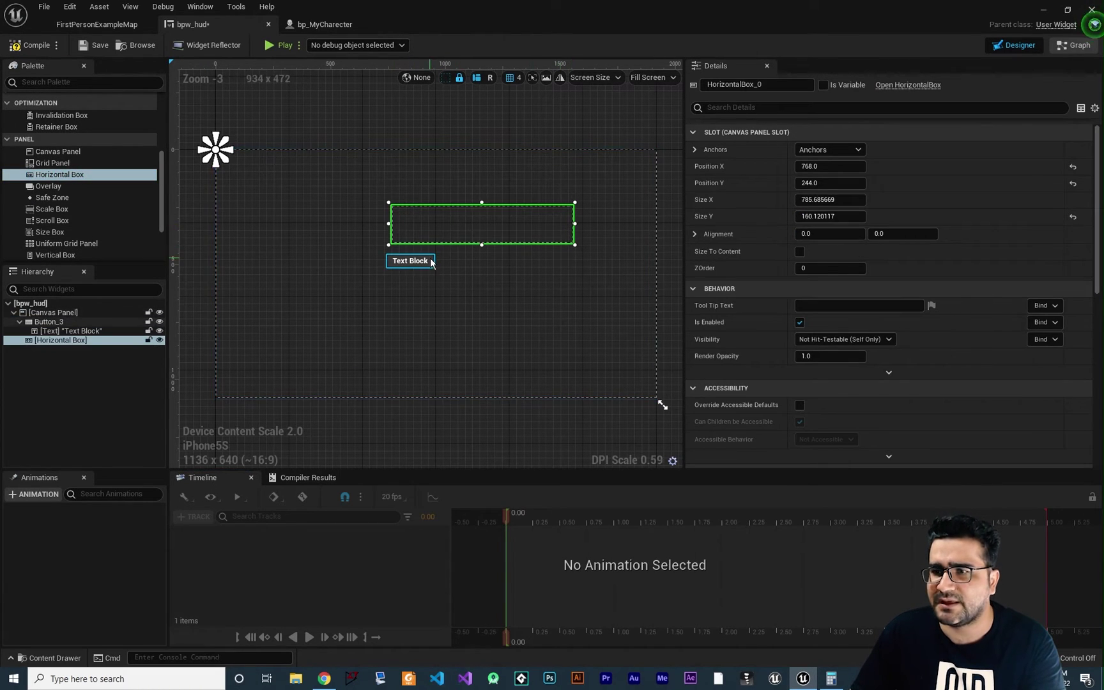
scroll(68, 185, up, 5)
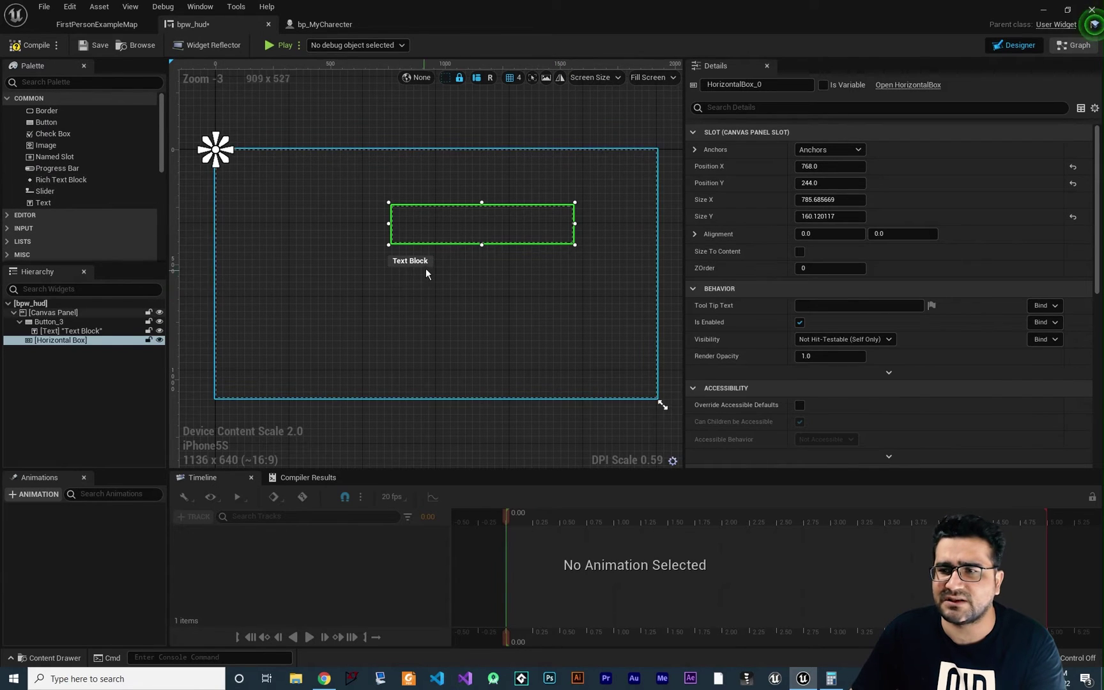
drag(436, 264, 468, 348)
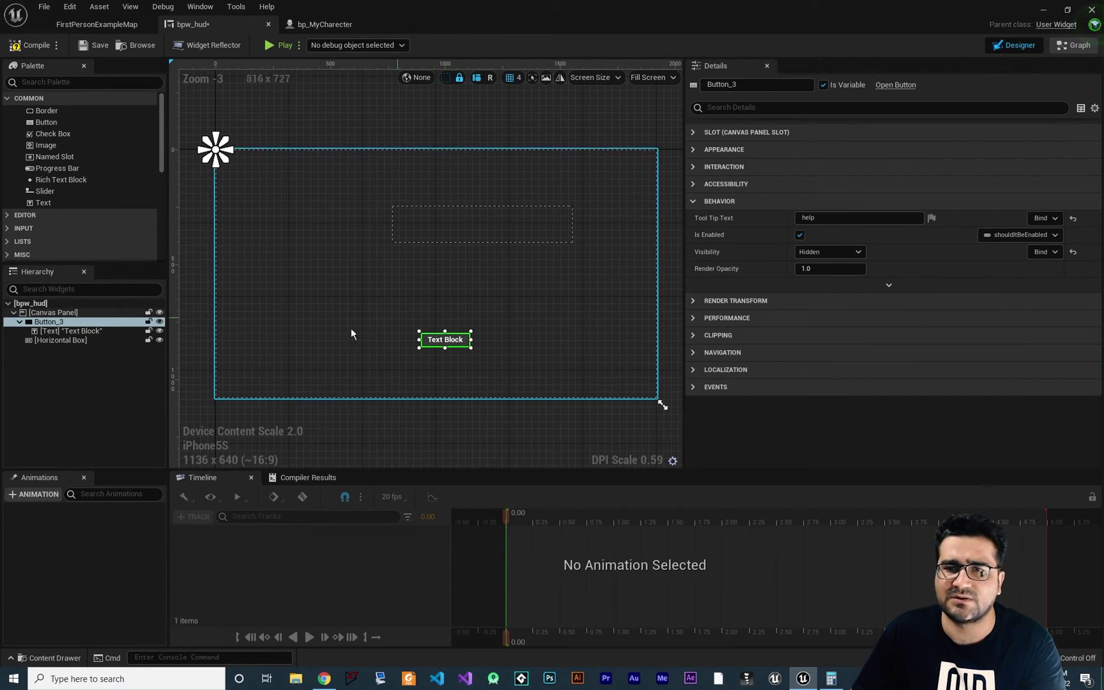
Add three Button widgets as children of the Horizontal Box
click(46, 124)
drag(47, 127, 70, 340)
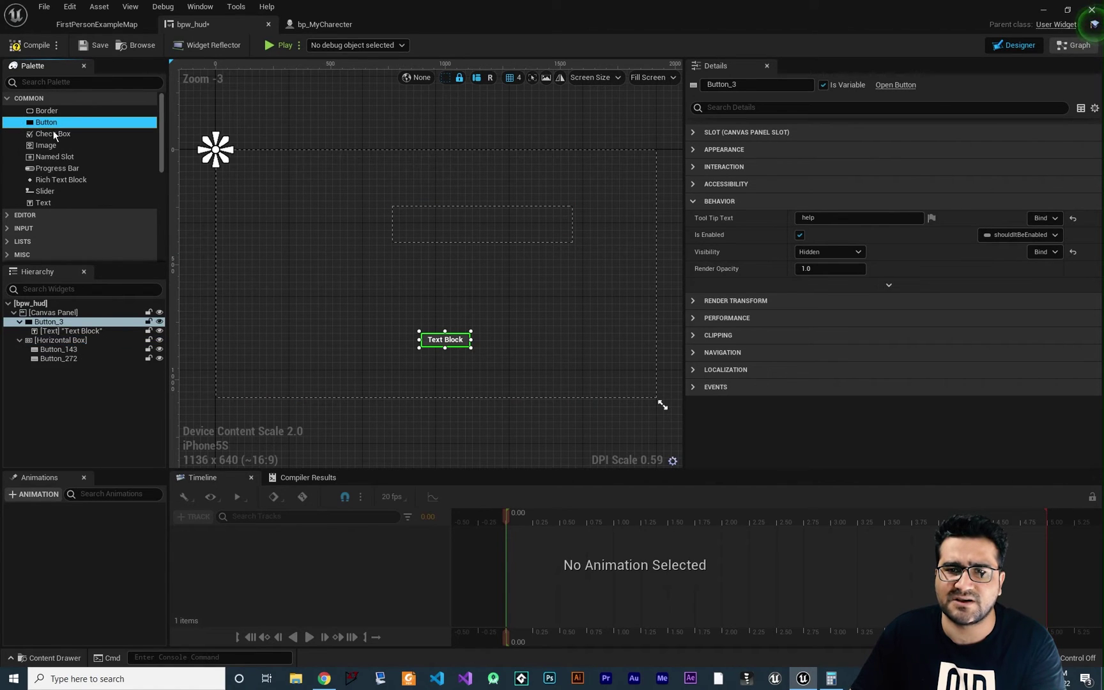
drag(51, 124, 73, 347)
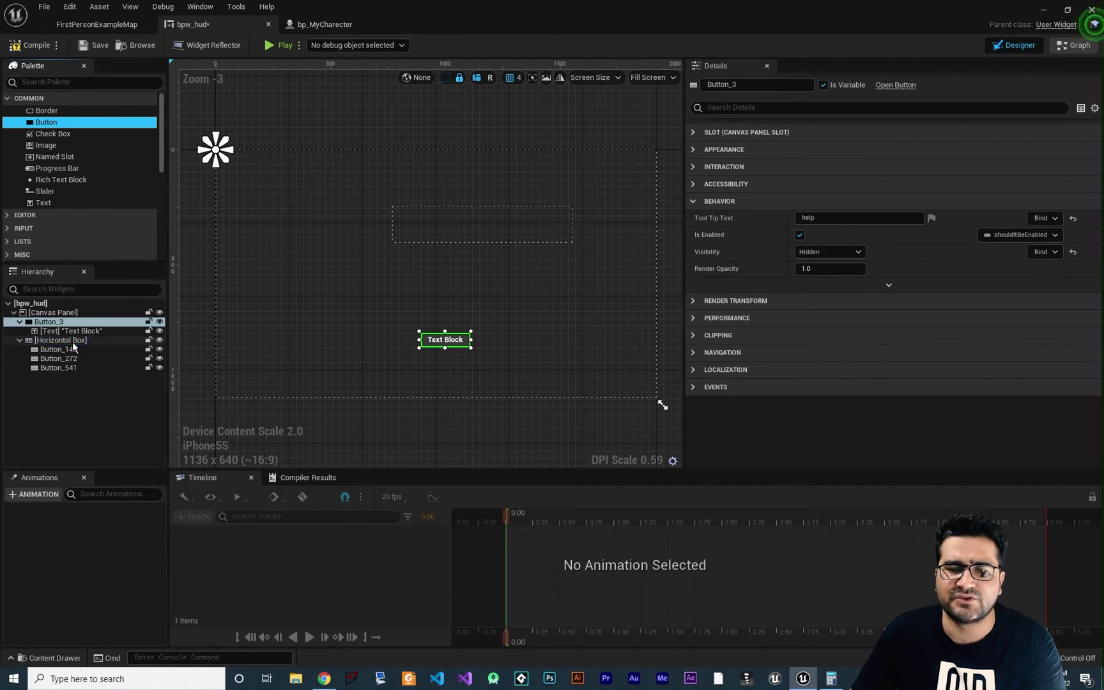
Set the slot Size of the first button in the Horizontal Box to Fill
click(830, 252)
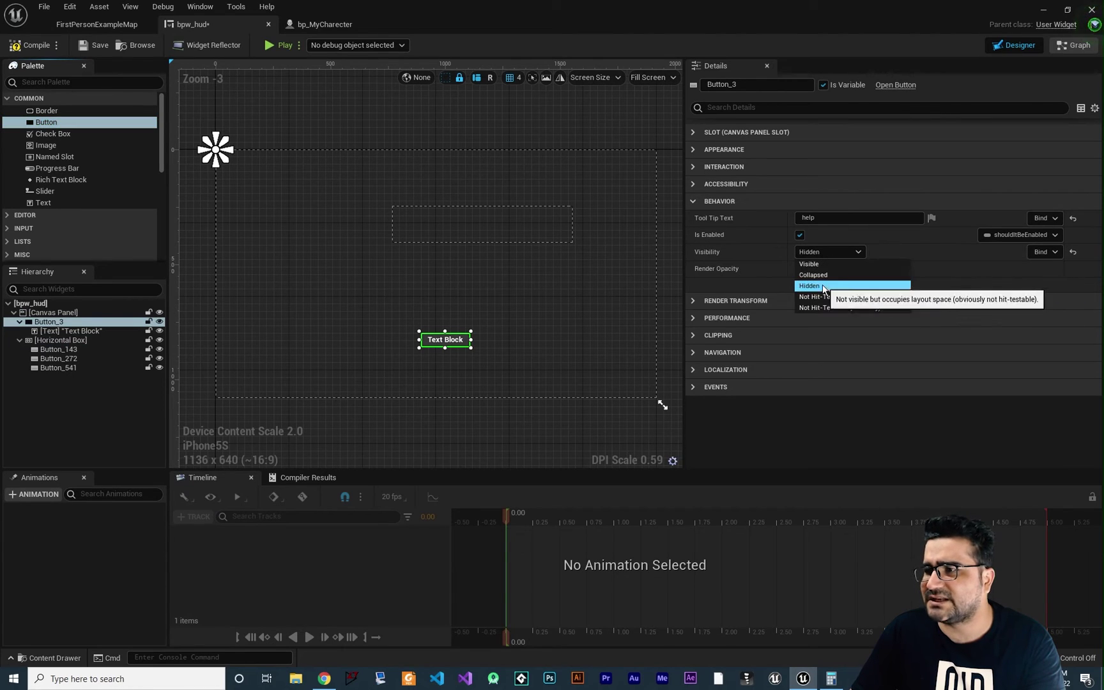
click(66, 357)
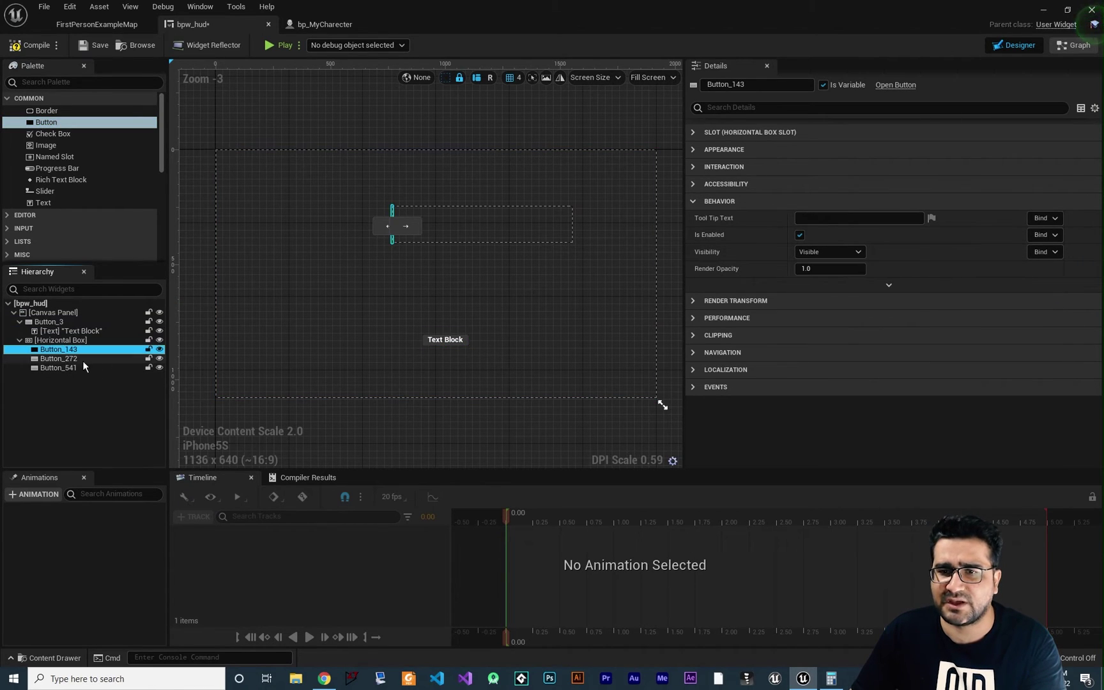
click(78, 360)
click(75, 370)
click(75, 350)
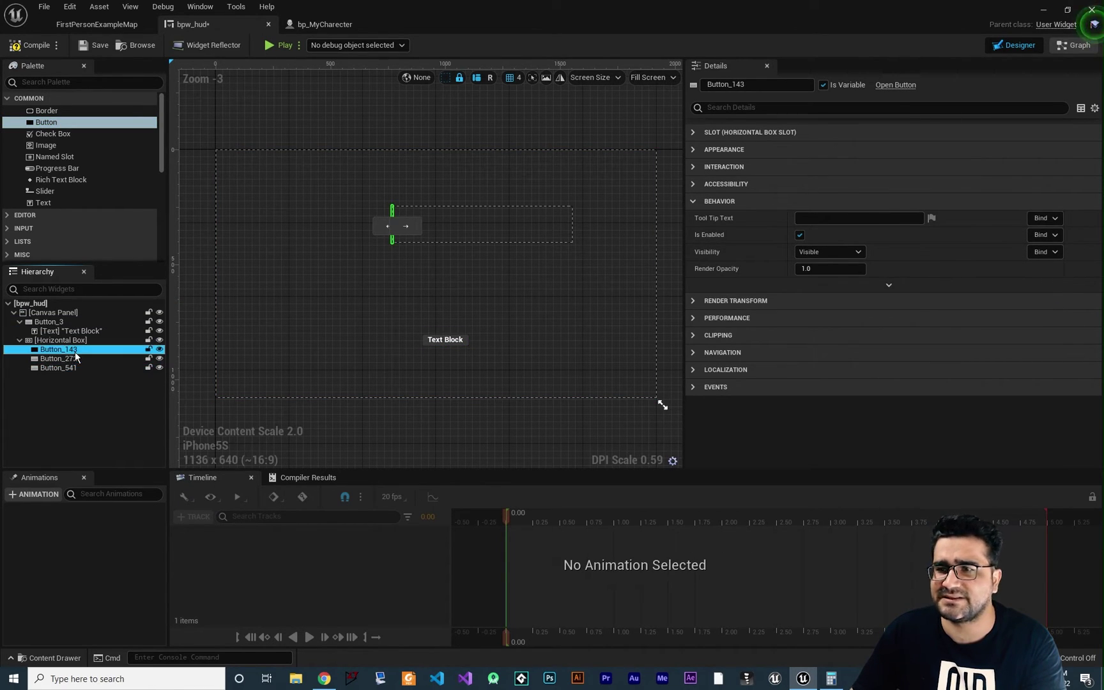
click(693, 132)
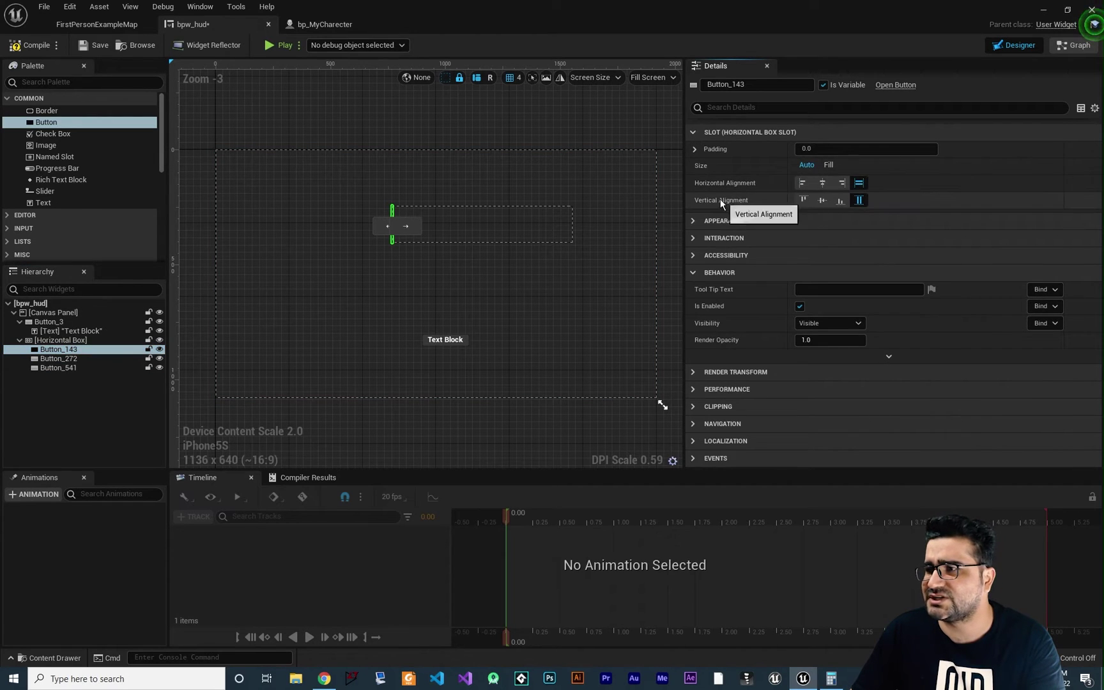
click(828, 165)
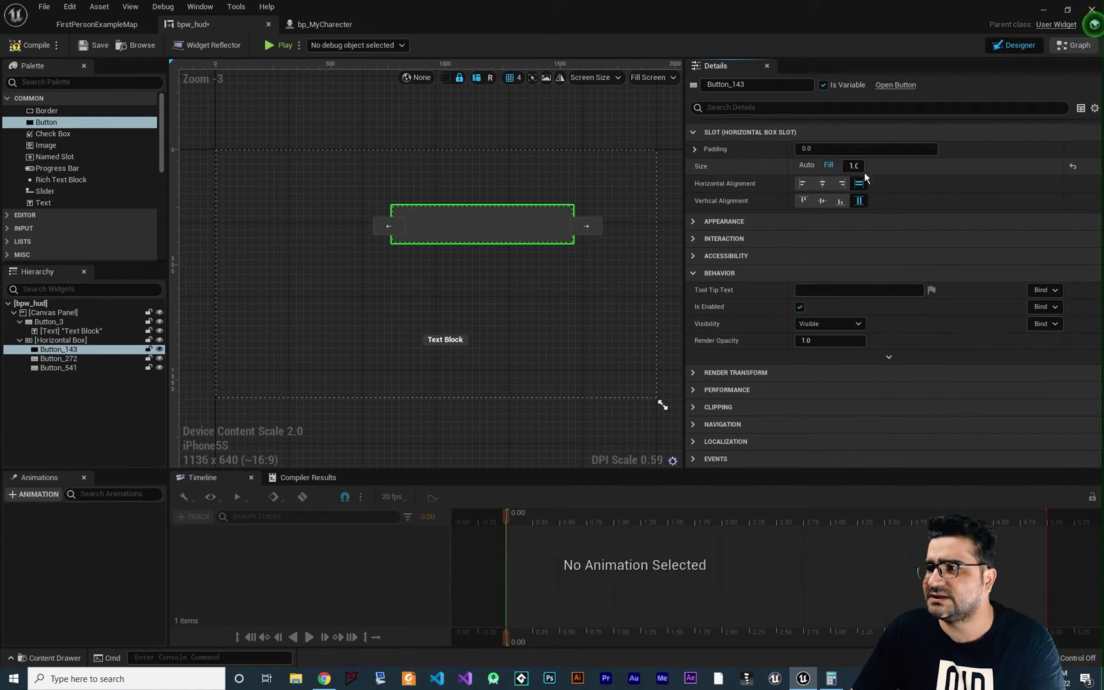
Set the slot Size of the second and third buttons in the Horizontal Box to Fill
click(64, 358)
ctrl+click(63, 368)
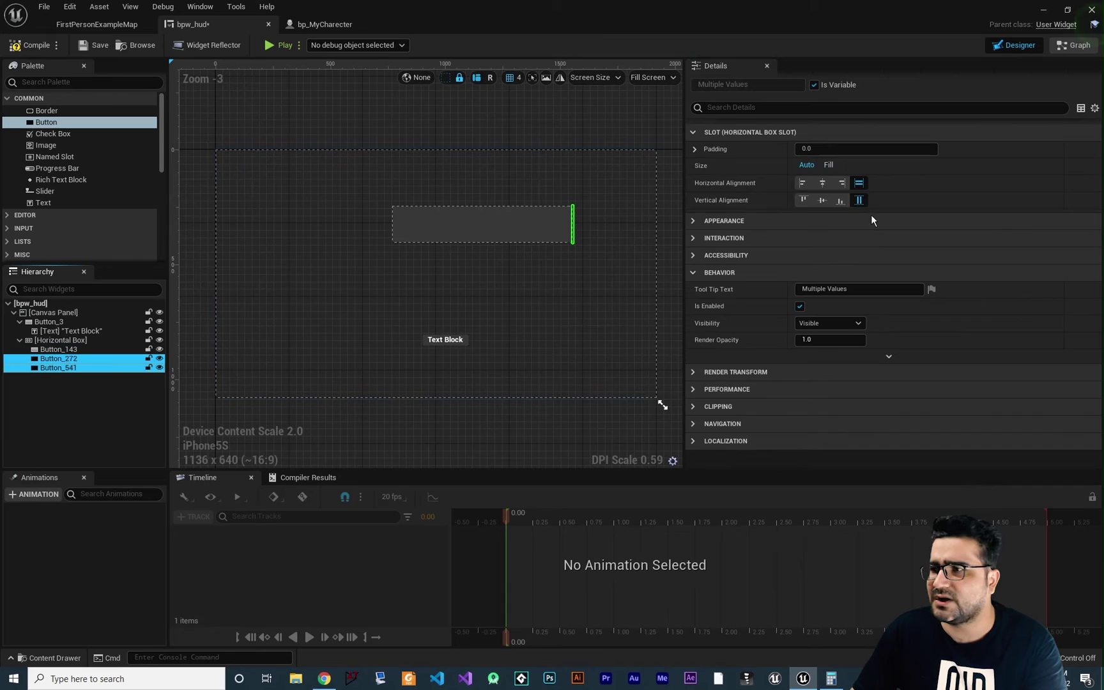
click(827, 165)
click(491, 258)
scroll(490, 258, up, 7)
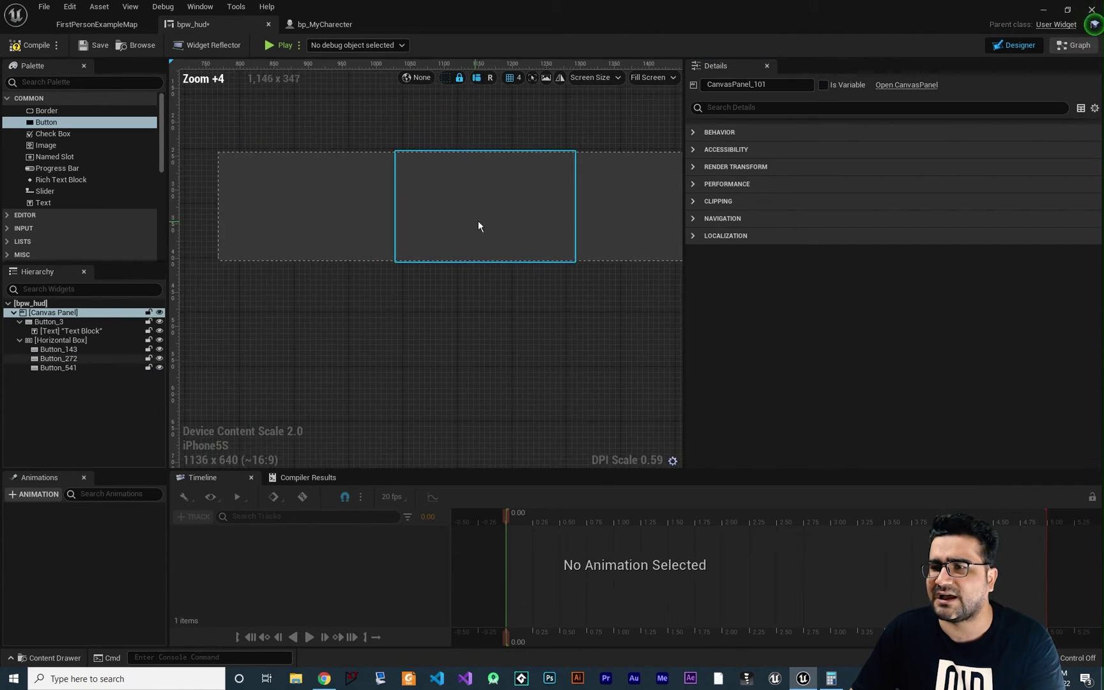
scroll(526, 308, down, 2)
right_drag(526, 308, 476, 300)
scroll(391, 308, down, 1)
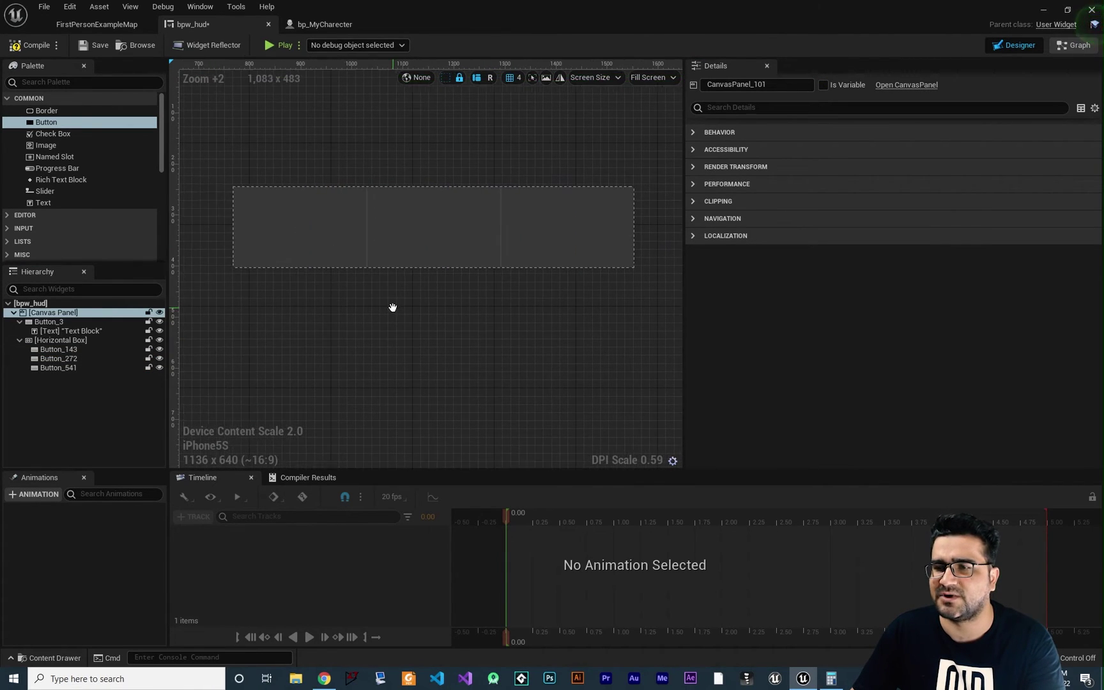
Set the Visibility of the middle button in the Horizontal Box to Collapsed and play-test the widget
click(330, 245)
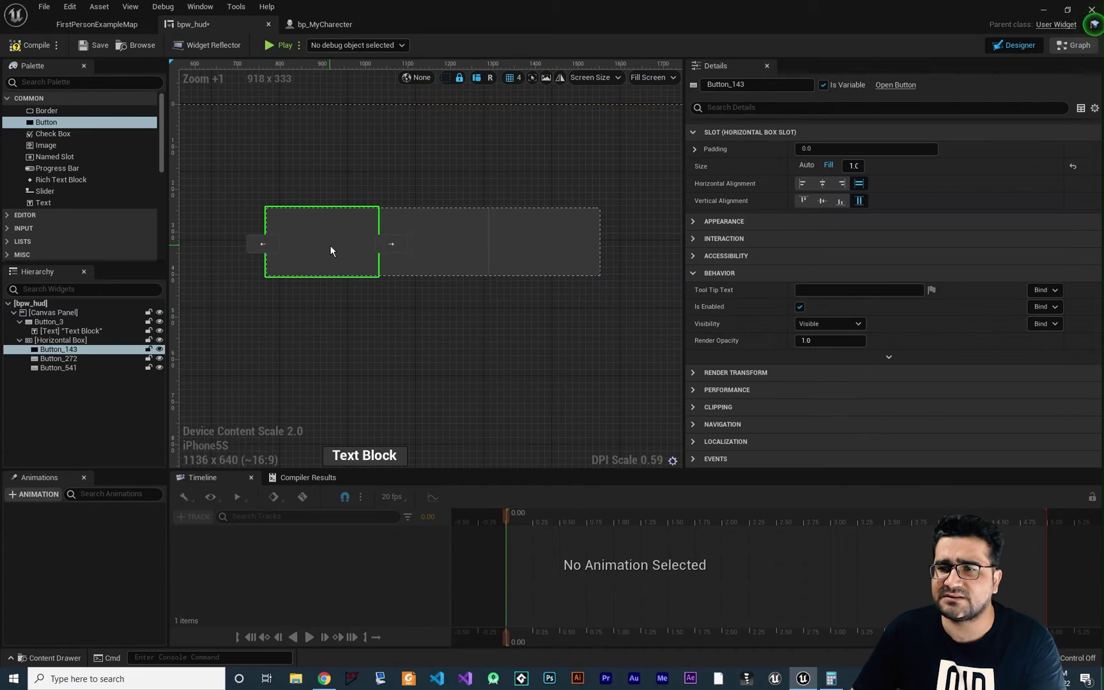
click(444, 245)
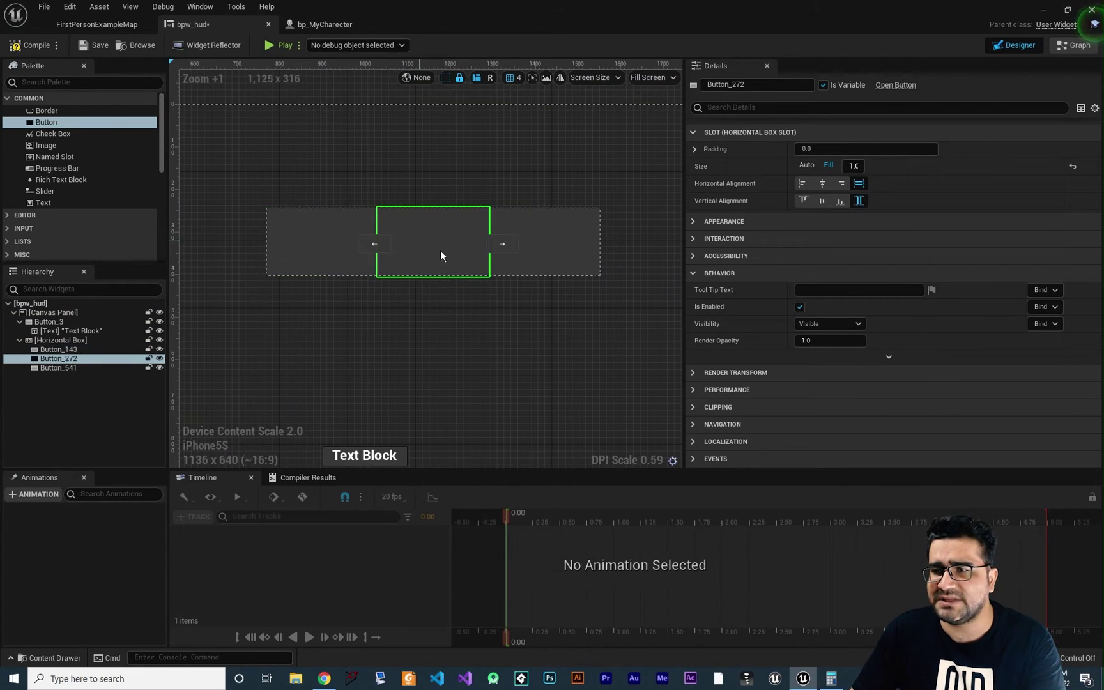
click(819, 325)
click(825, 346)
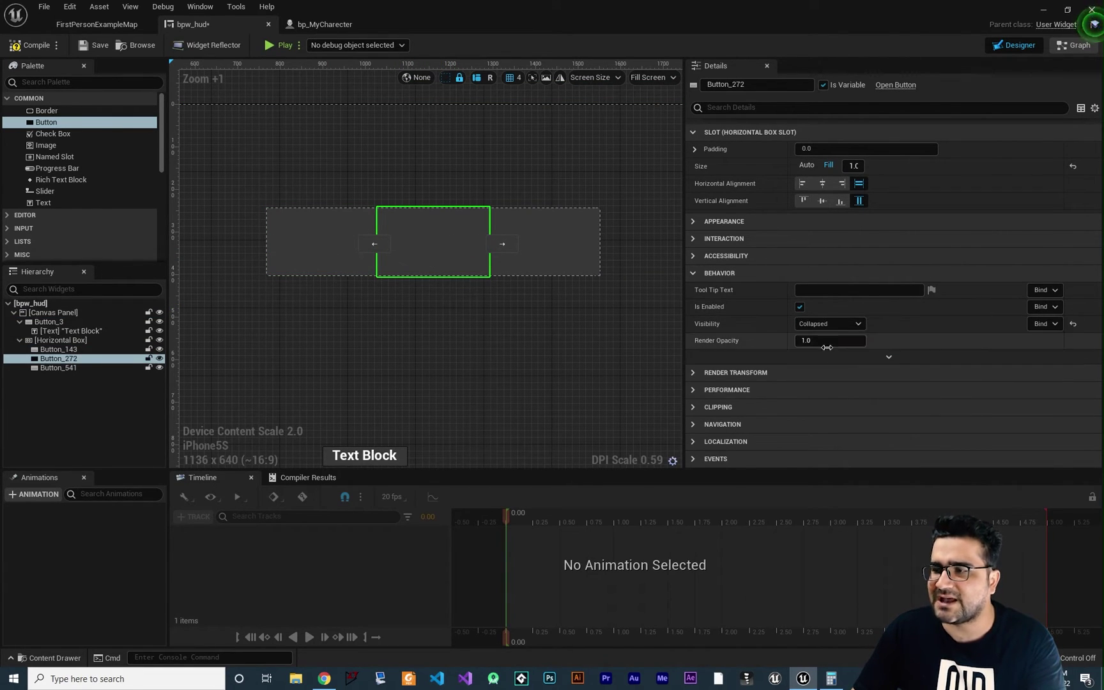
click(279, 46)
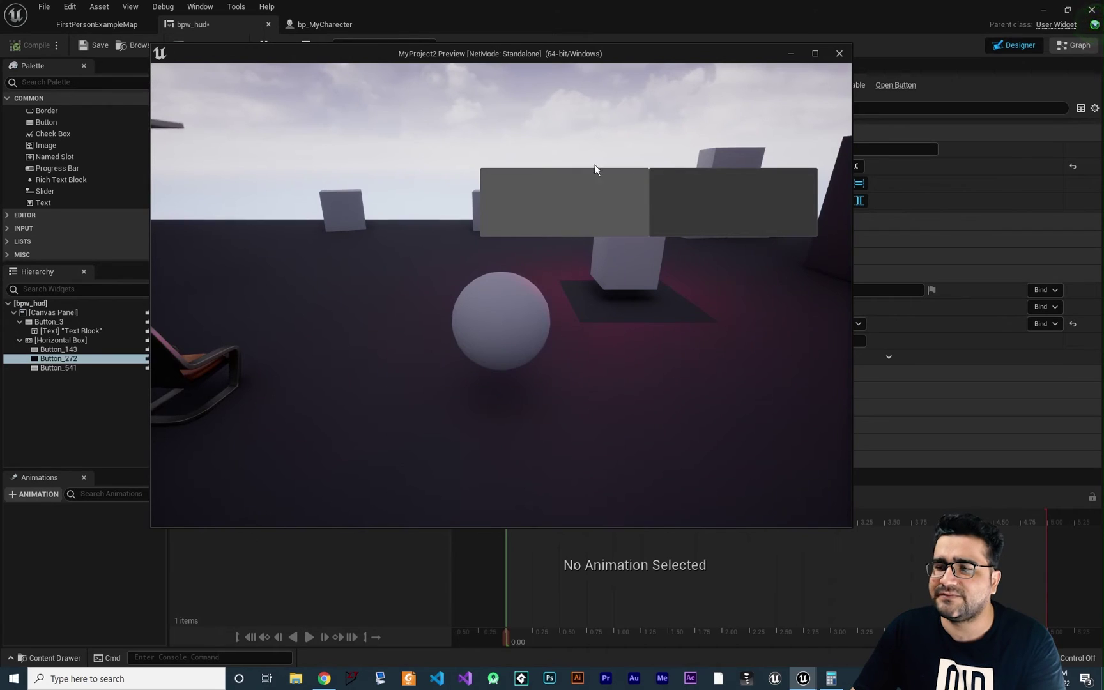
click(839, 53)
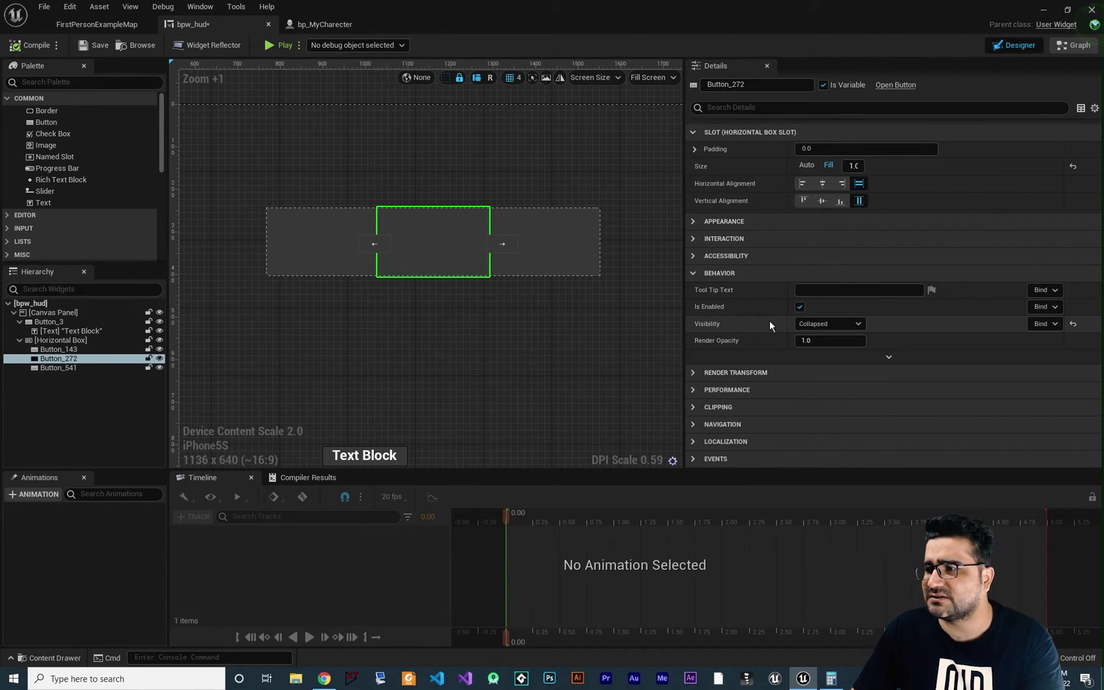
Change the middle button's Visibility to Hidden and play-test the widget
click(817, 323)
click(816, 353)
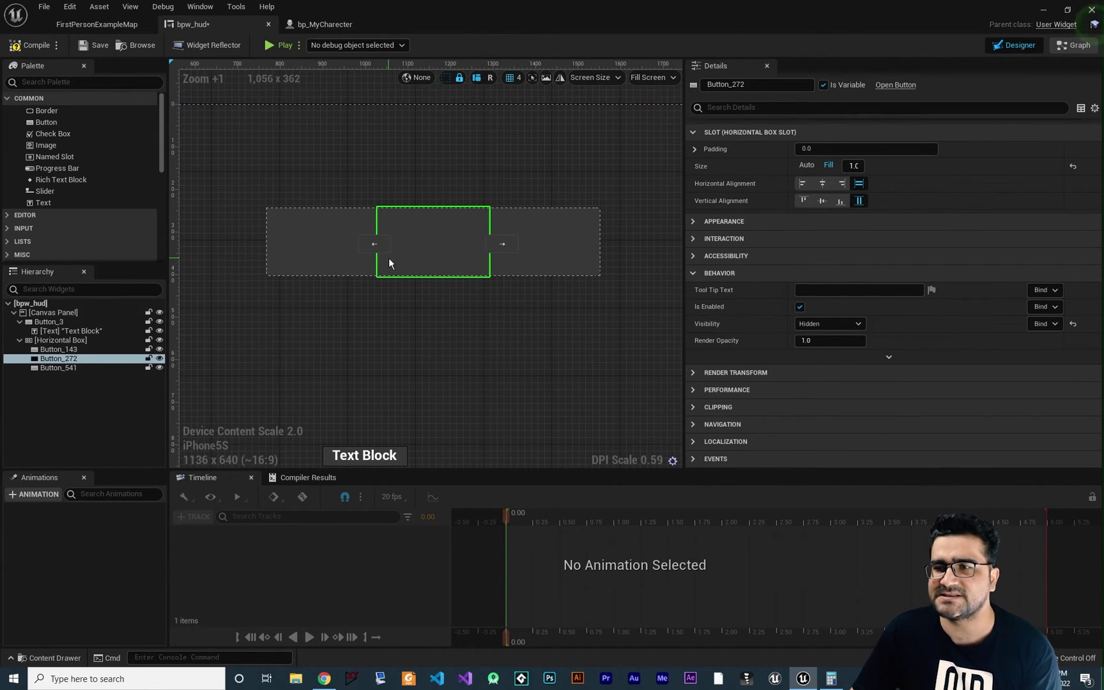
scroll(388, 258, down, 3)
scroll(423, 276, up, 1)
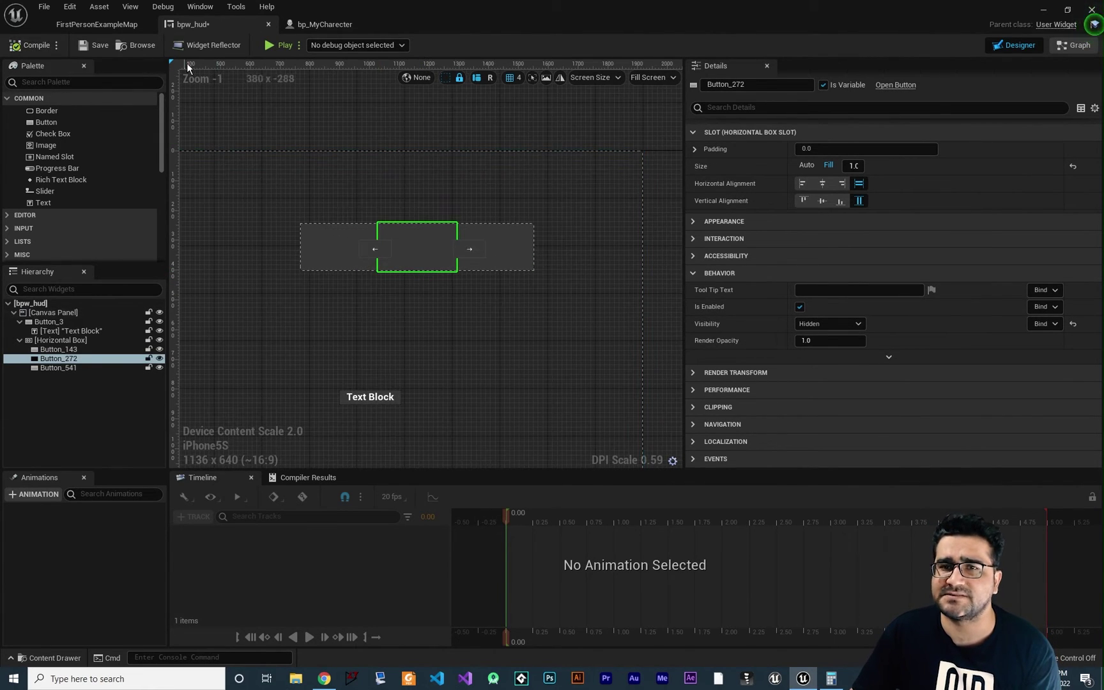
click(274, 47)
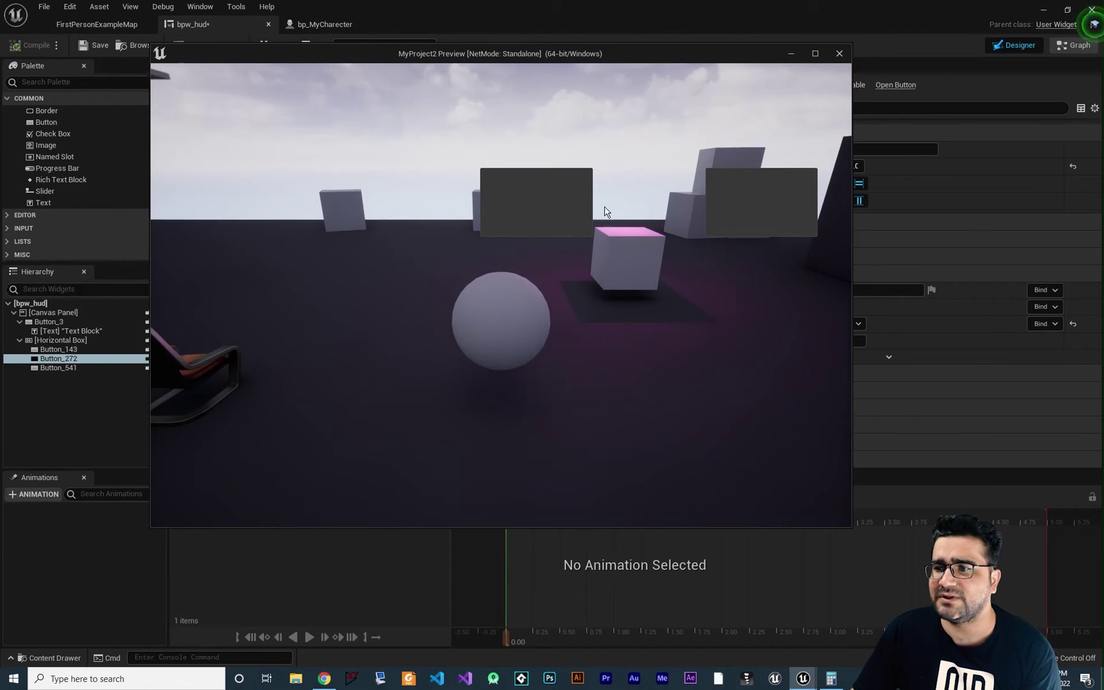
click(838, 53)
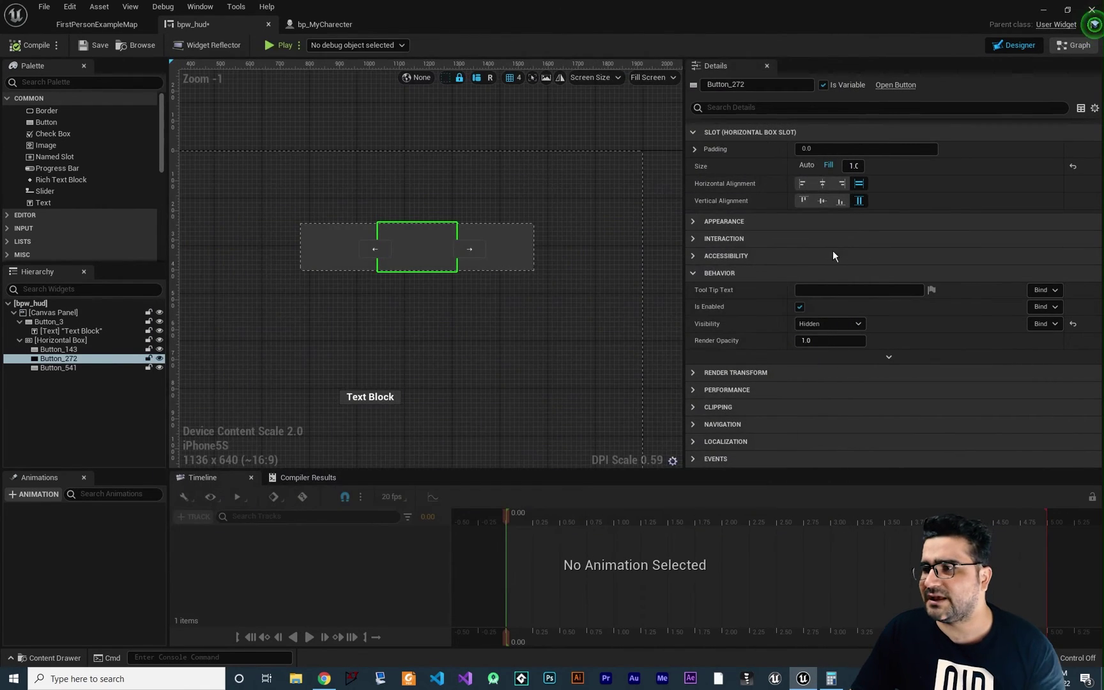
Return the middle button's Visibility to Collapsed and play-test the widget again for comparison with Hidden
click(816, 323)
click(818, 348)
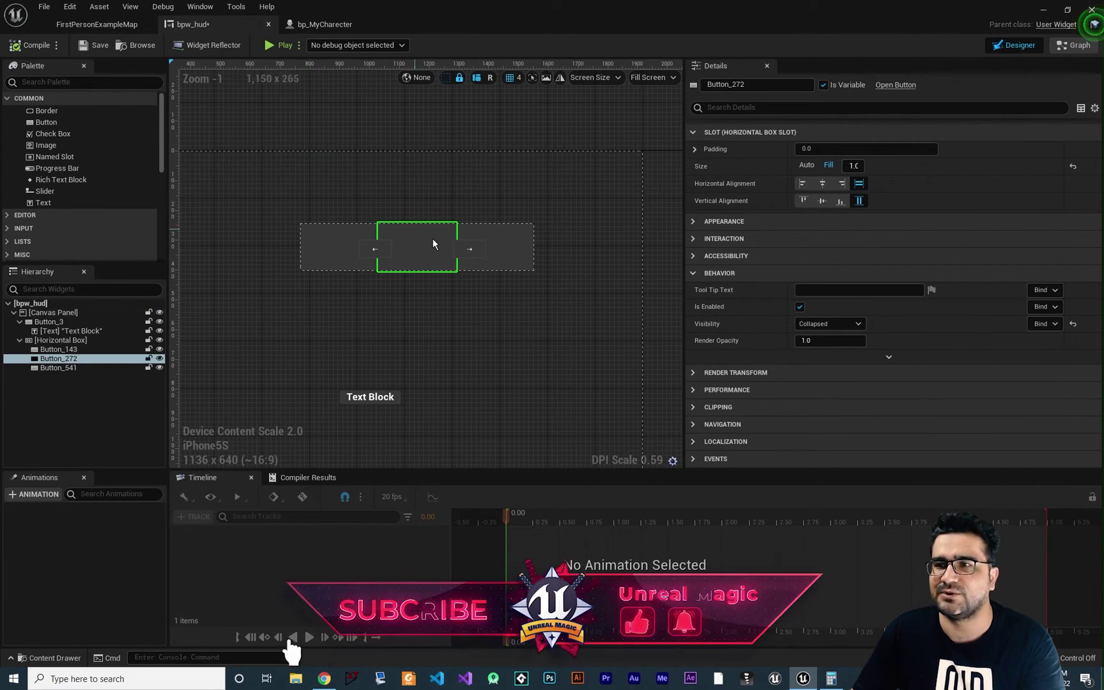
click(500, 242)
click(349, 253)
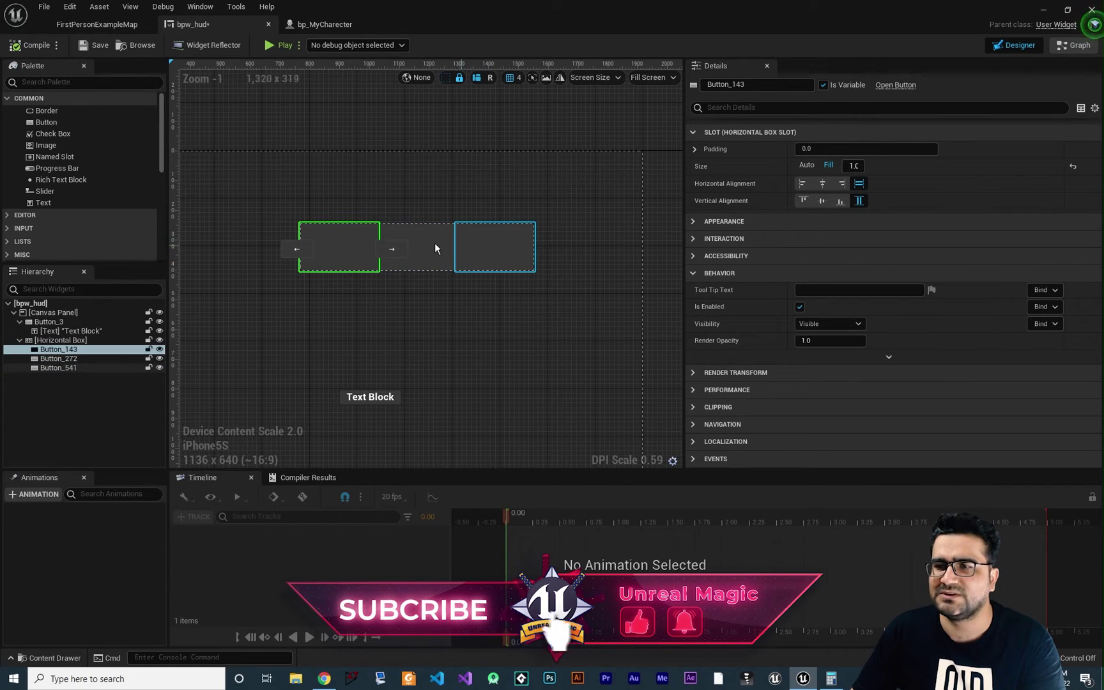
click(281, 46)
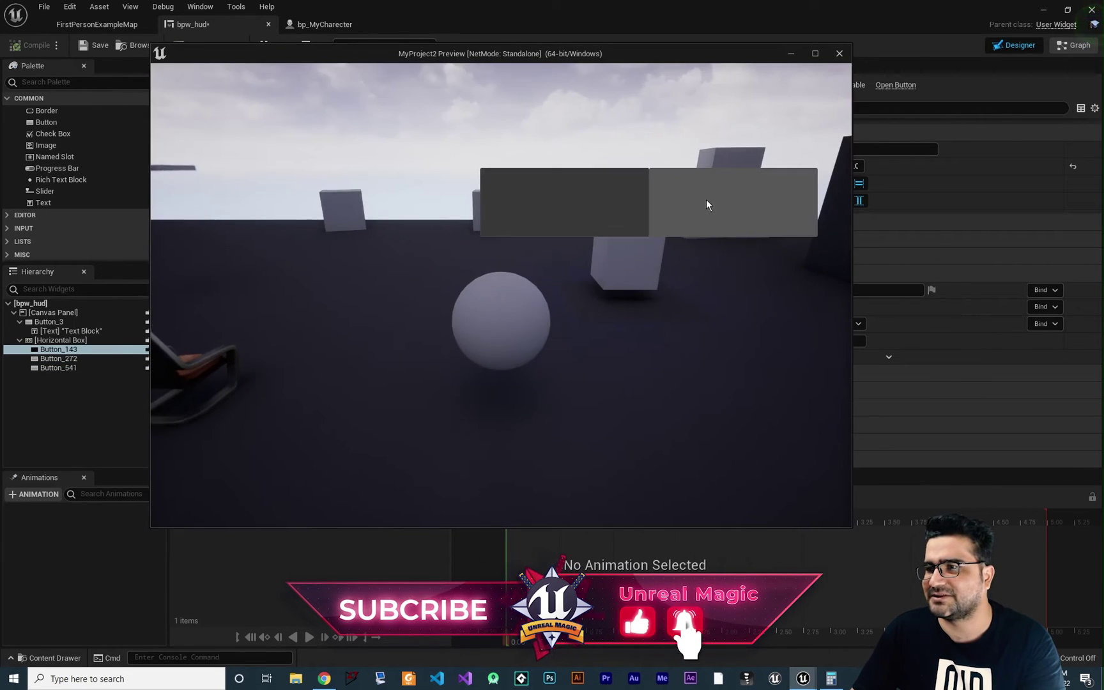
click(839, 53)
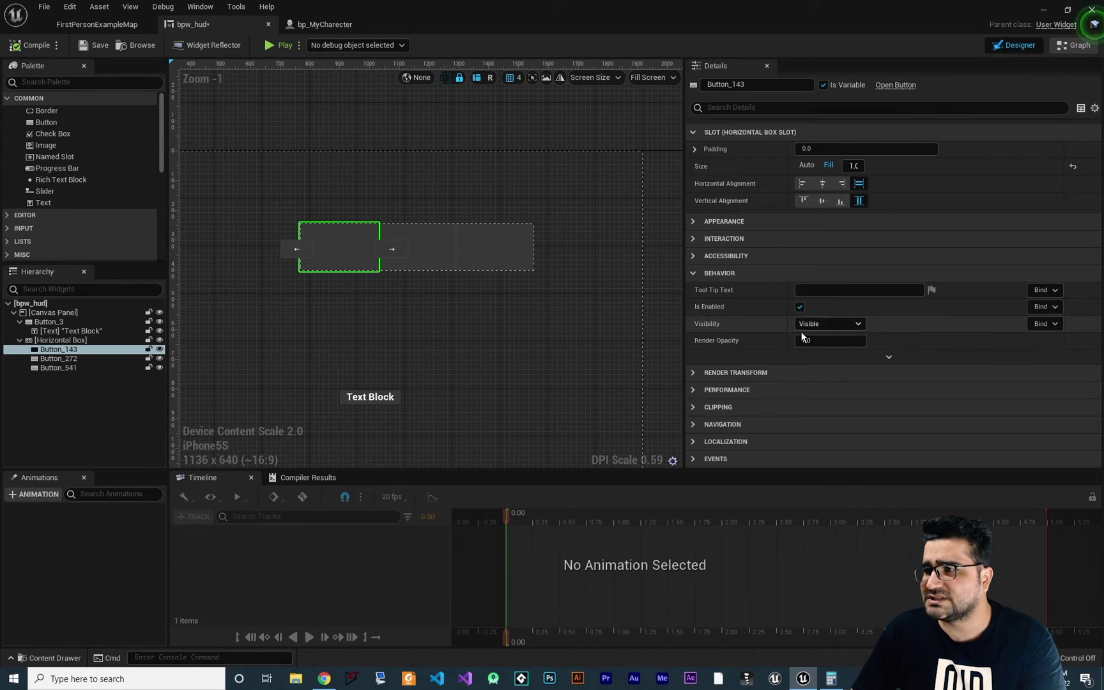
Restore the middle button's Visibility to Visible, keeping the outer buttons in the Horizontal Box Visible too
click(824, 323)
click(821, 333)
click(436, 245)
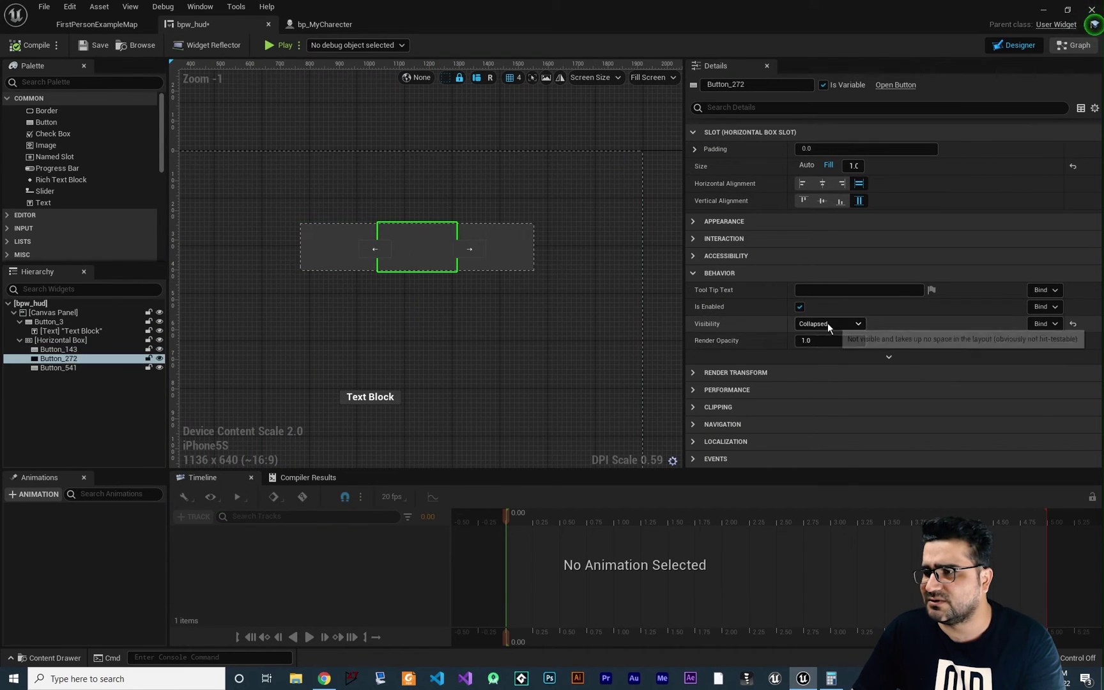
click(514, 259)
right_drag(561, 363, 555, 281)
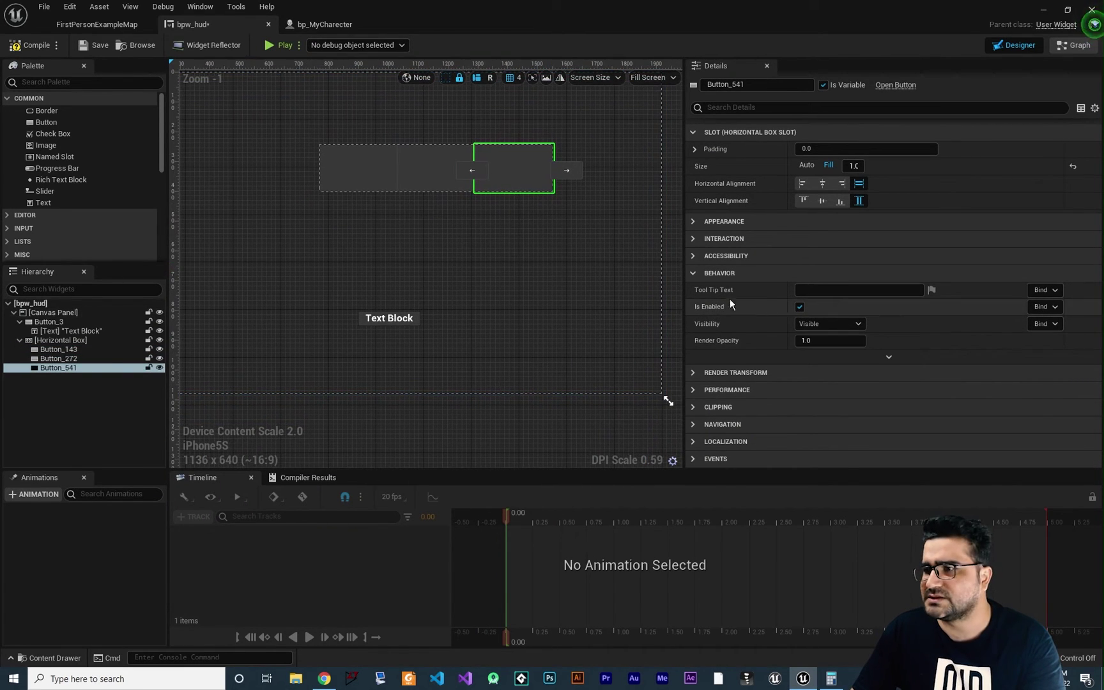
click(412, 323)
Lower the middle button's Render Opacity to about 0.6 and play-test the widget
click(425, 173)
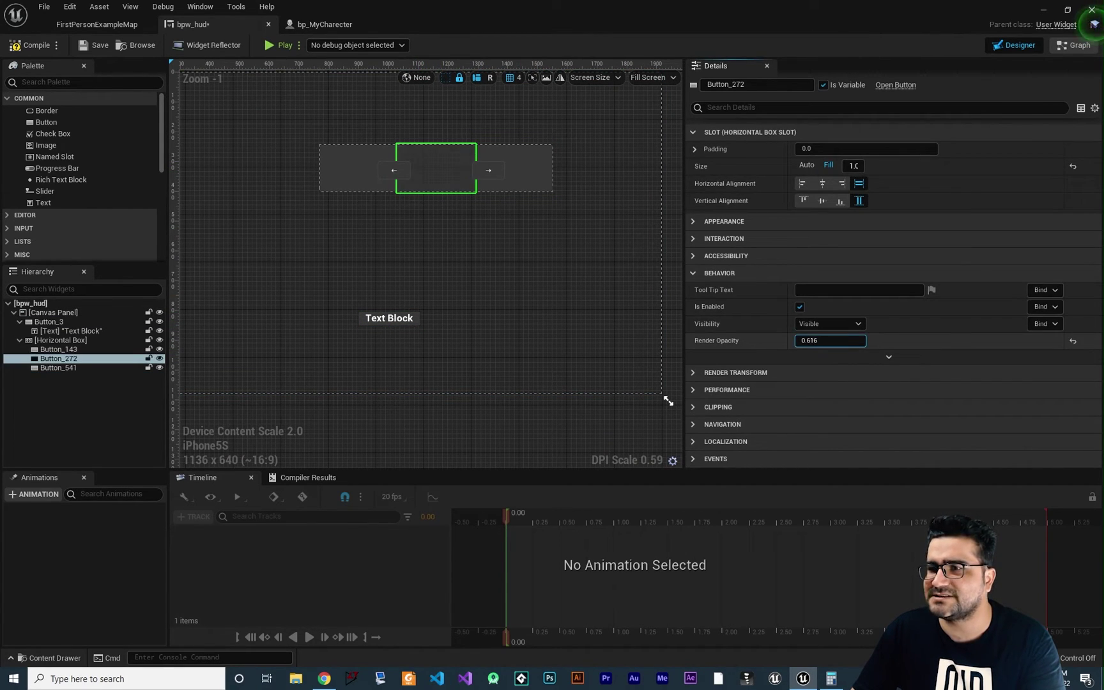
click(279, 45)
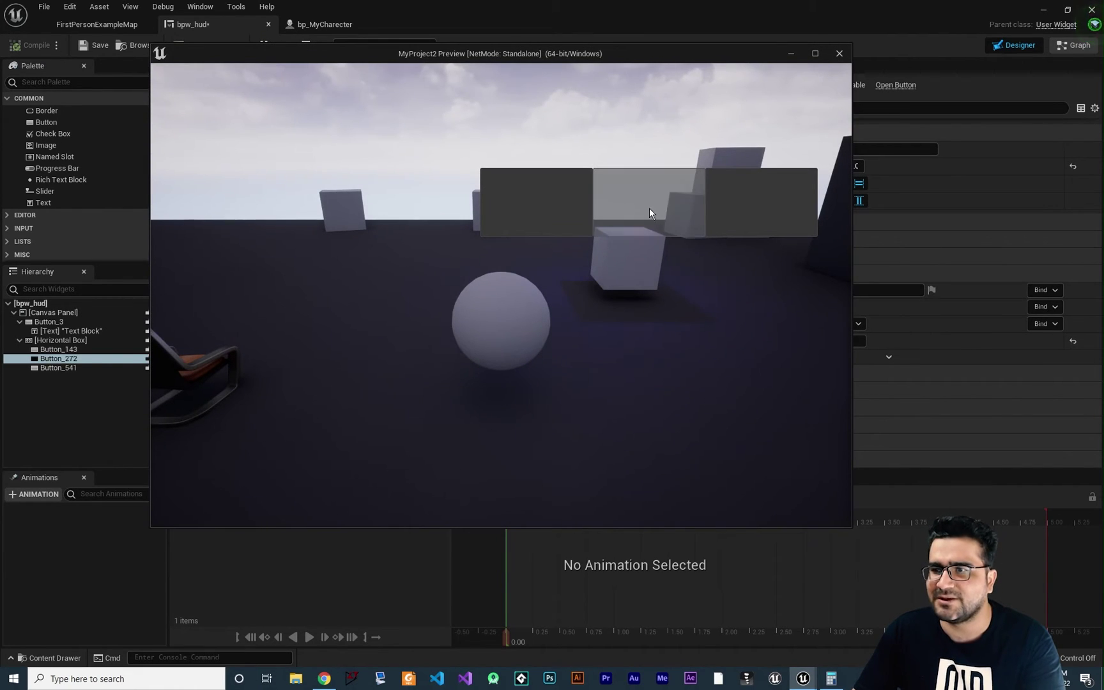
click(839, 53)
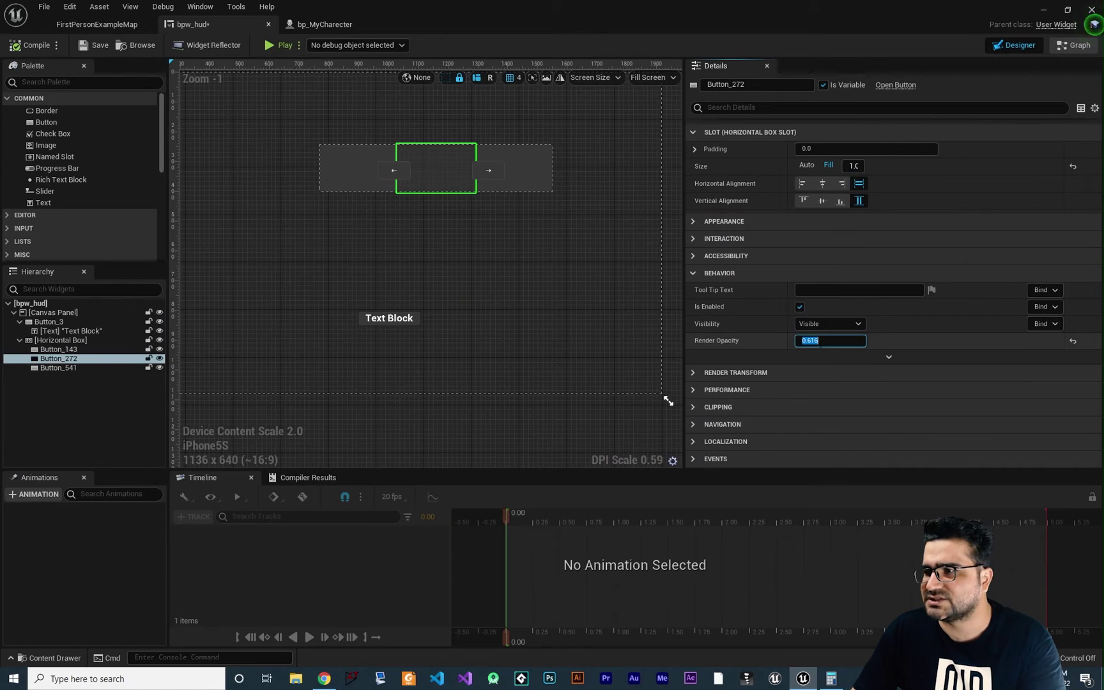
Set the text-labelled button's Render Transform Pivot to 0.0, 0.0
click(693, 273)
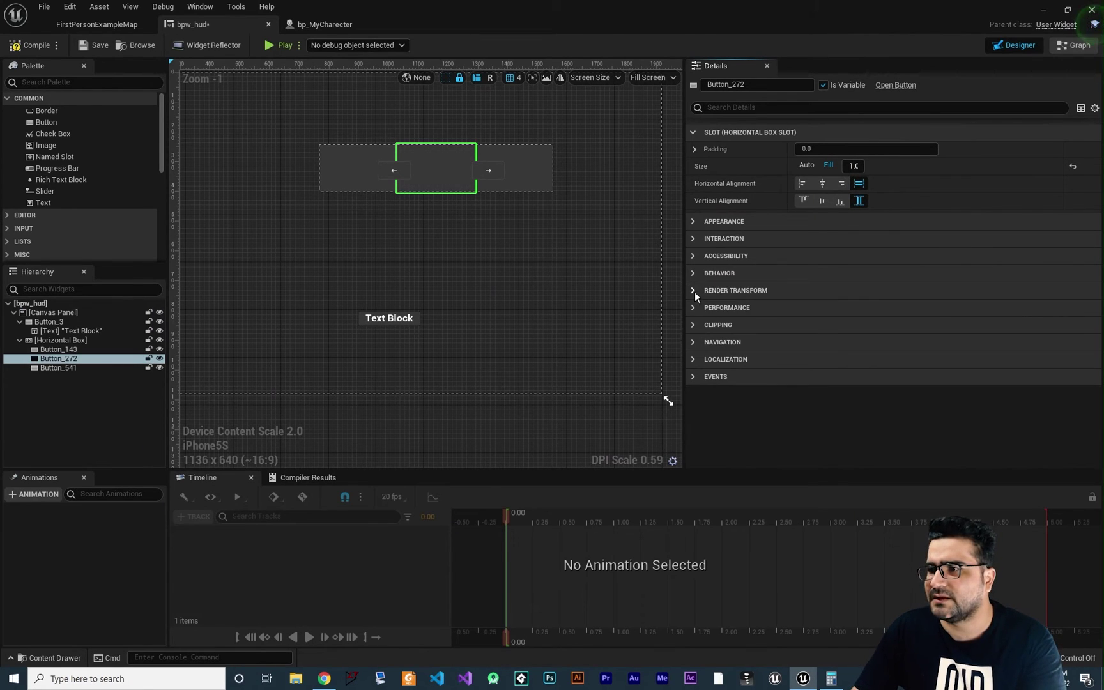
click(694, 290)
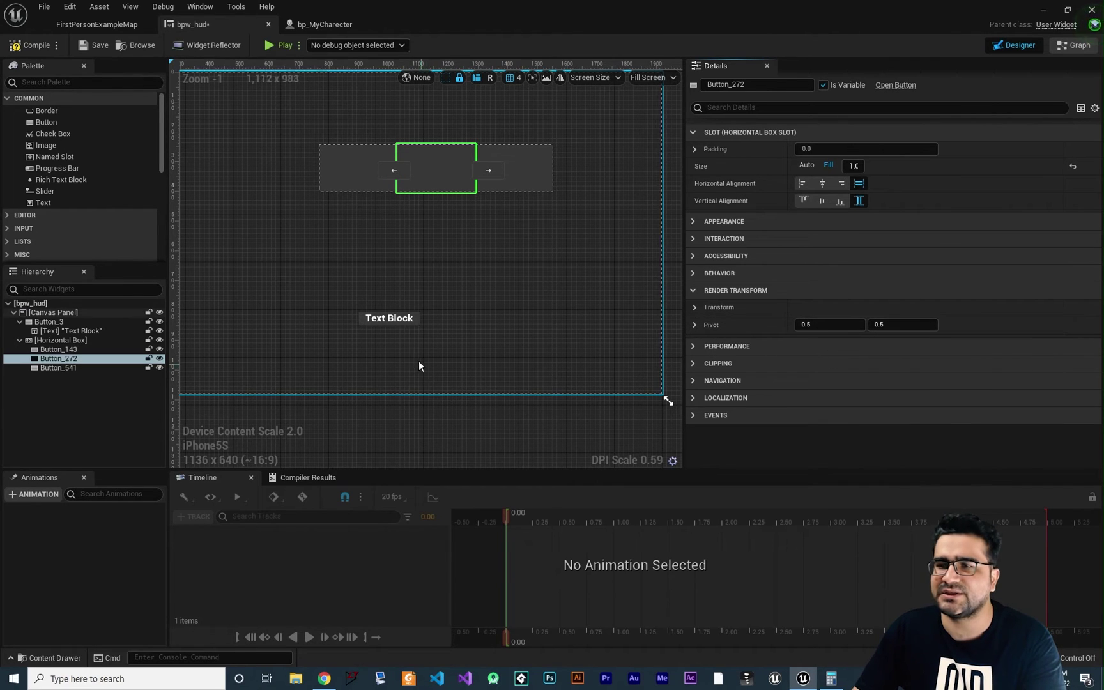
click(420, 317)
scroll(367, 325, up, 6)
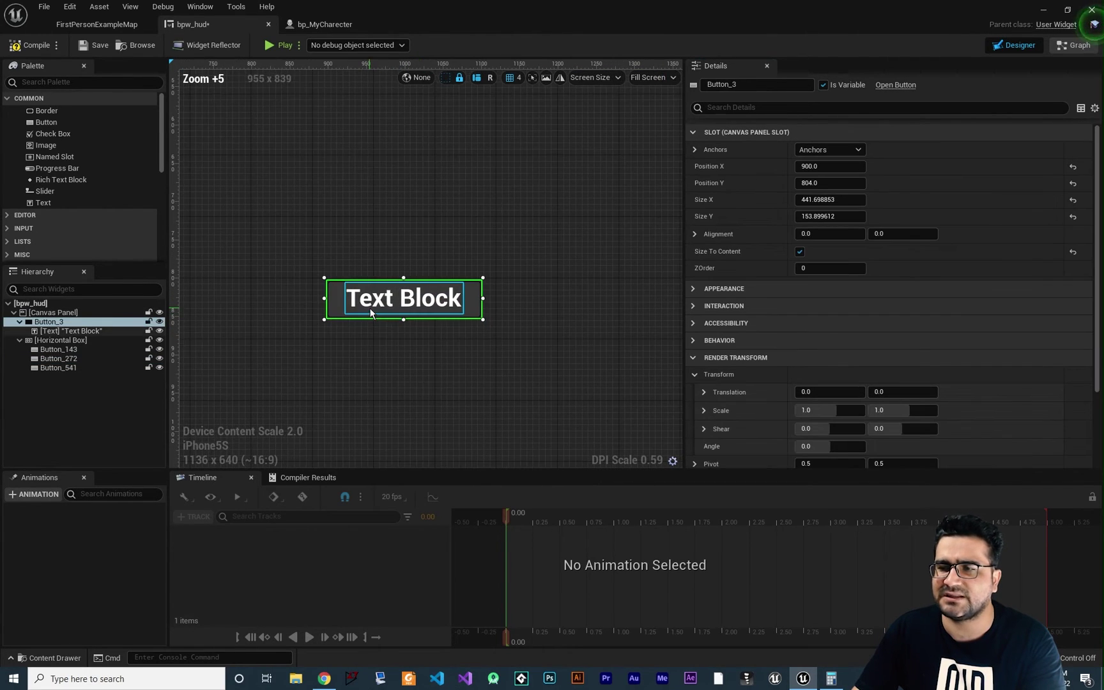
click(692, 133)
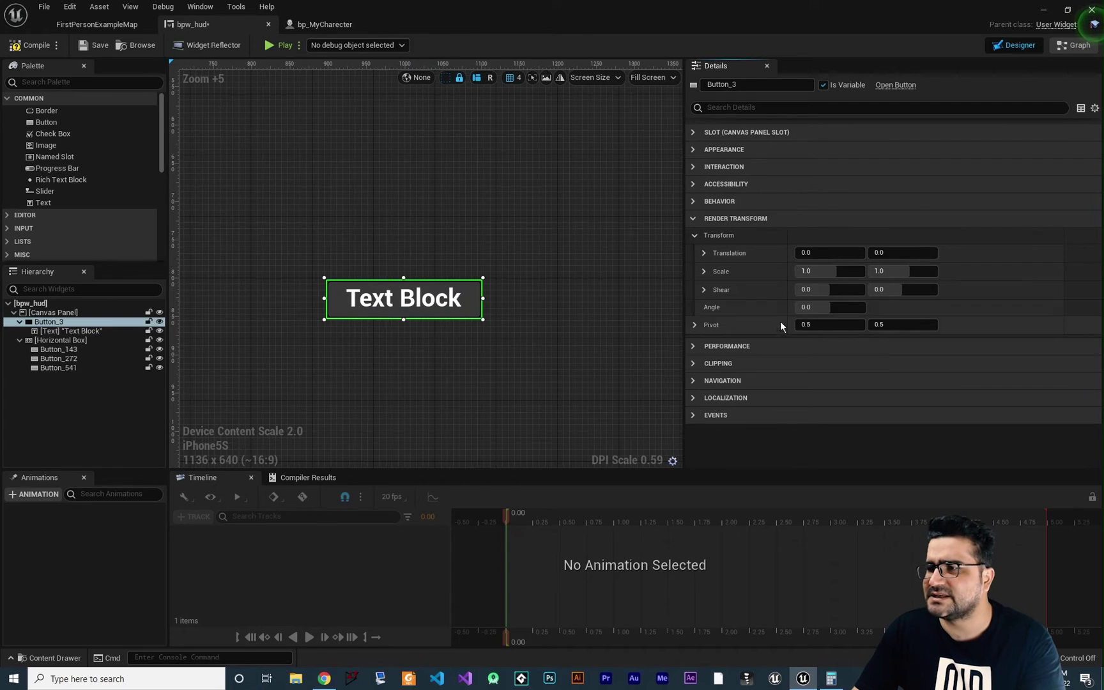
click(822, 324)
text(0)
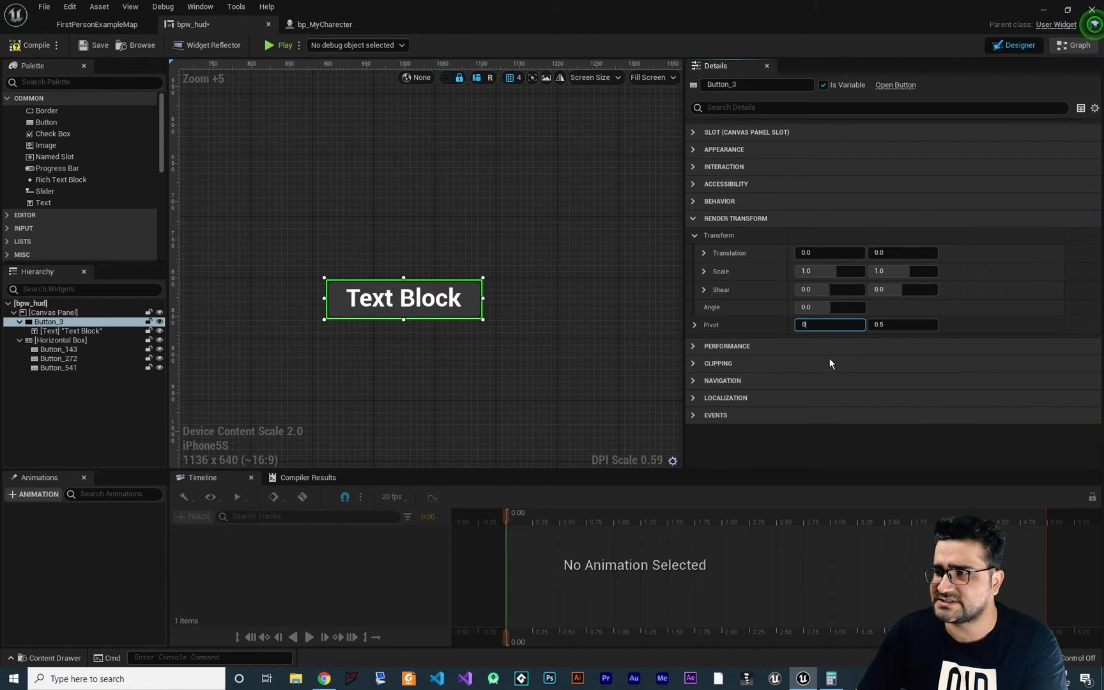
key(Tab)
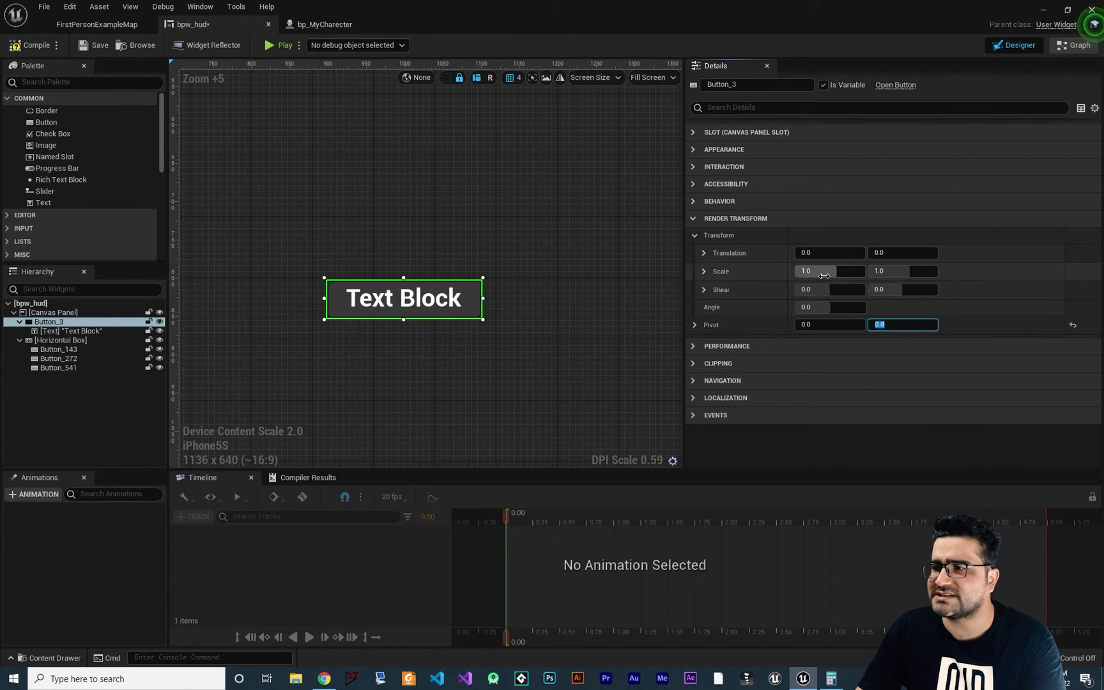
Set the text-labelled button's Render Transform Scale to X 2.2, Y 1.8 and its X Shear to 26.0
mouse_move(824, 271)
mouse_down()
mouse_move(856, 271)
mouse_move(830, 270)
mouse_up()
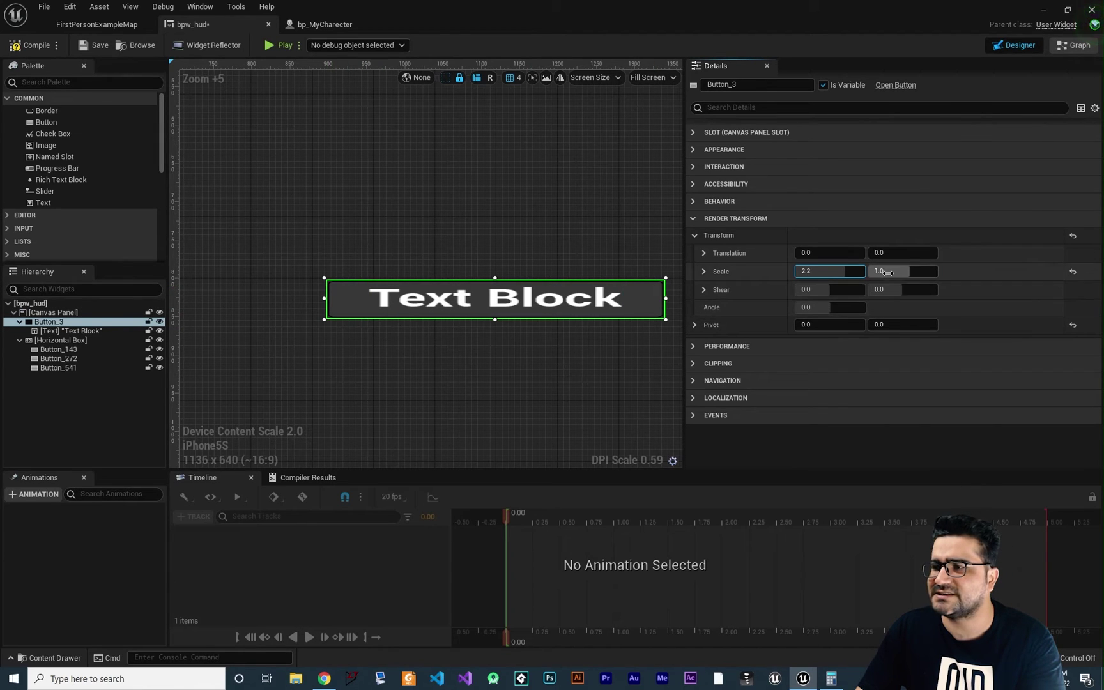
mouse_move(892, 271)
mouse_down()
mouse_move(901, 271)
mouse_move(891, 272)
mouse_up()
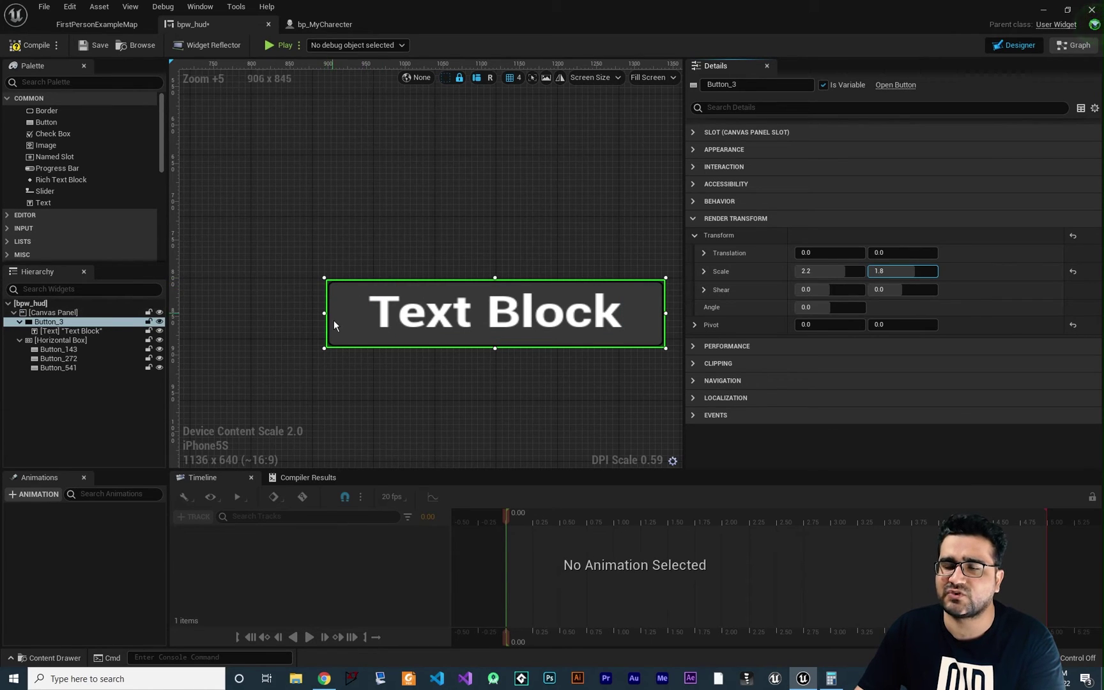
drag(808, 289, 858, 295)
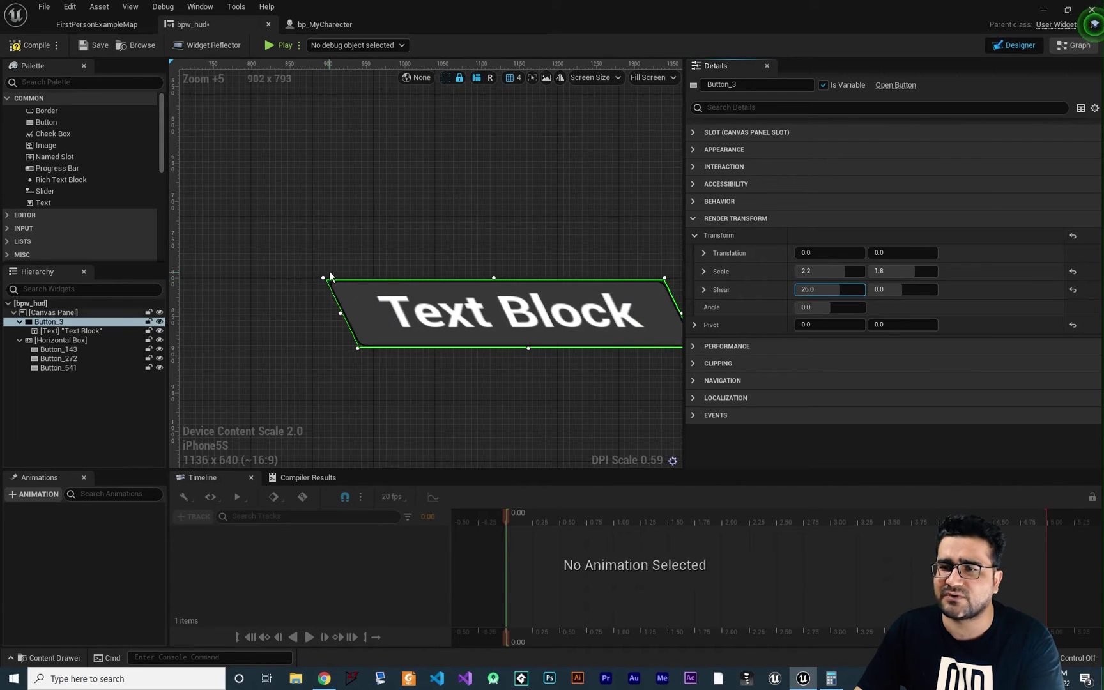
Try a Y Shear of 17.0 and an Angle of -6.0 on the text-labelled button, and reset its whole Transform to default
drag(888, 289, 907, 291)
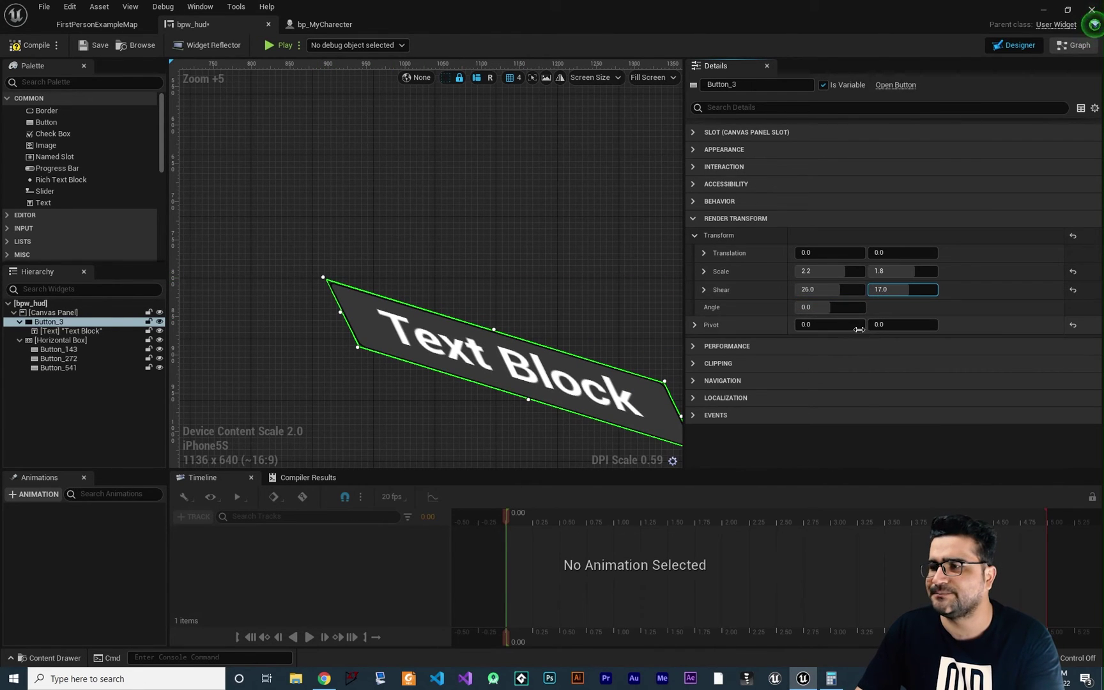
mouse_move(824, 307)
mouse_down()
mouse_move(804, 307)
mouse_move(828, 307)
mouse_up()
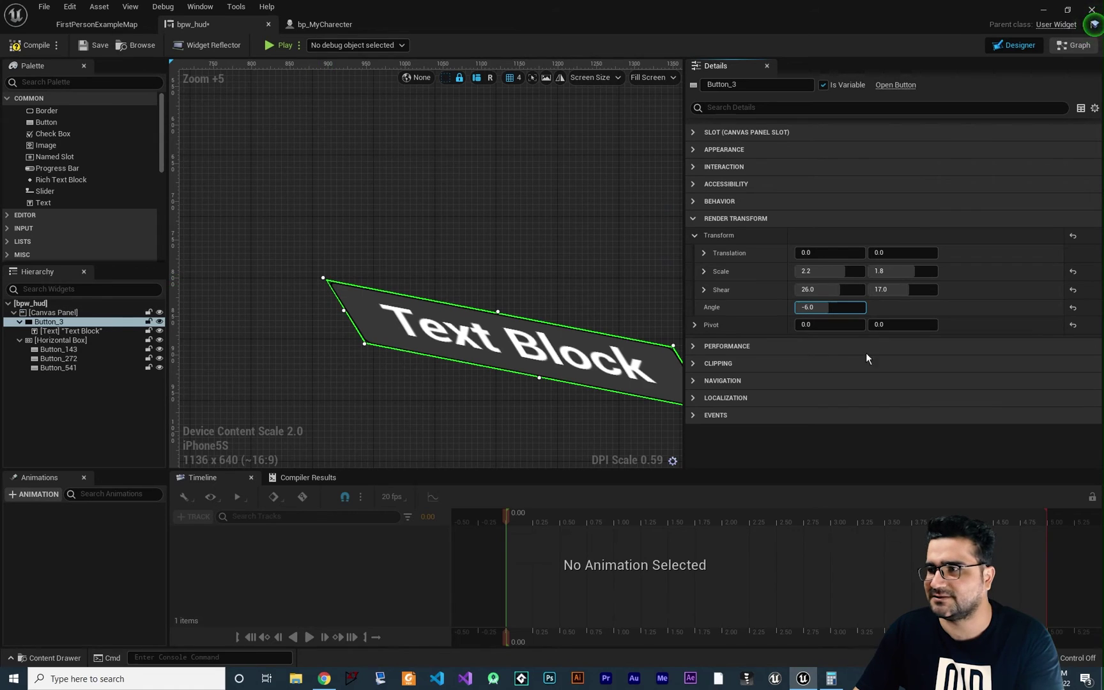
click(1071, 235)
click(693, 218)
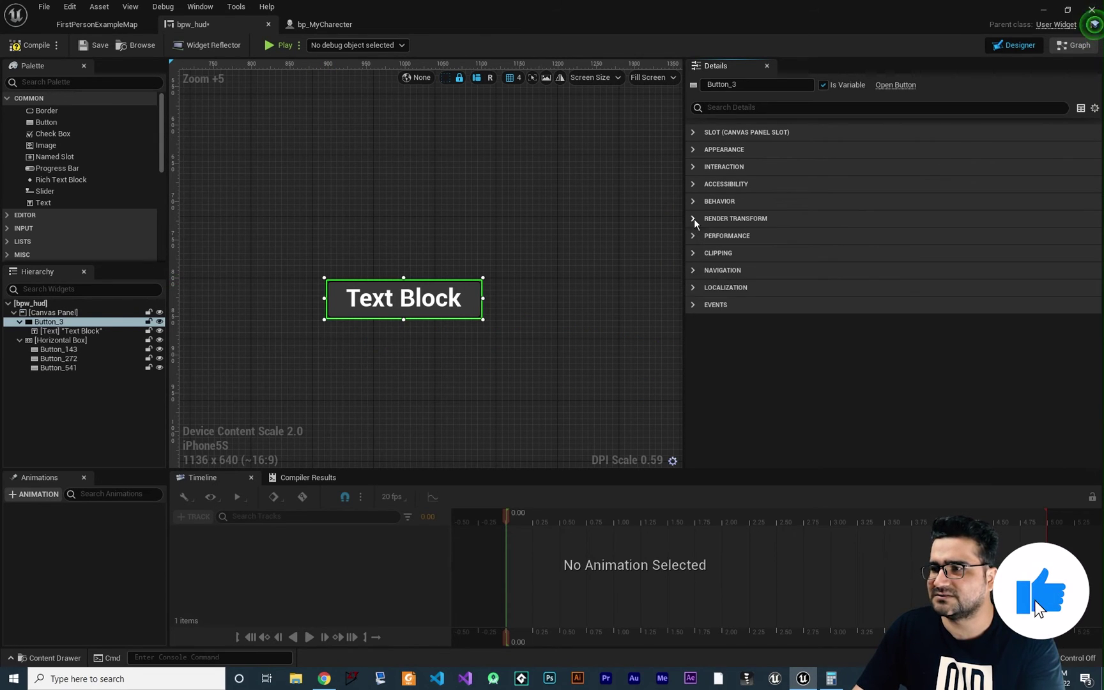
Set the button label's font size to 41 and turn off the parent button's Size To Content option
click(701, 253)
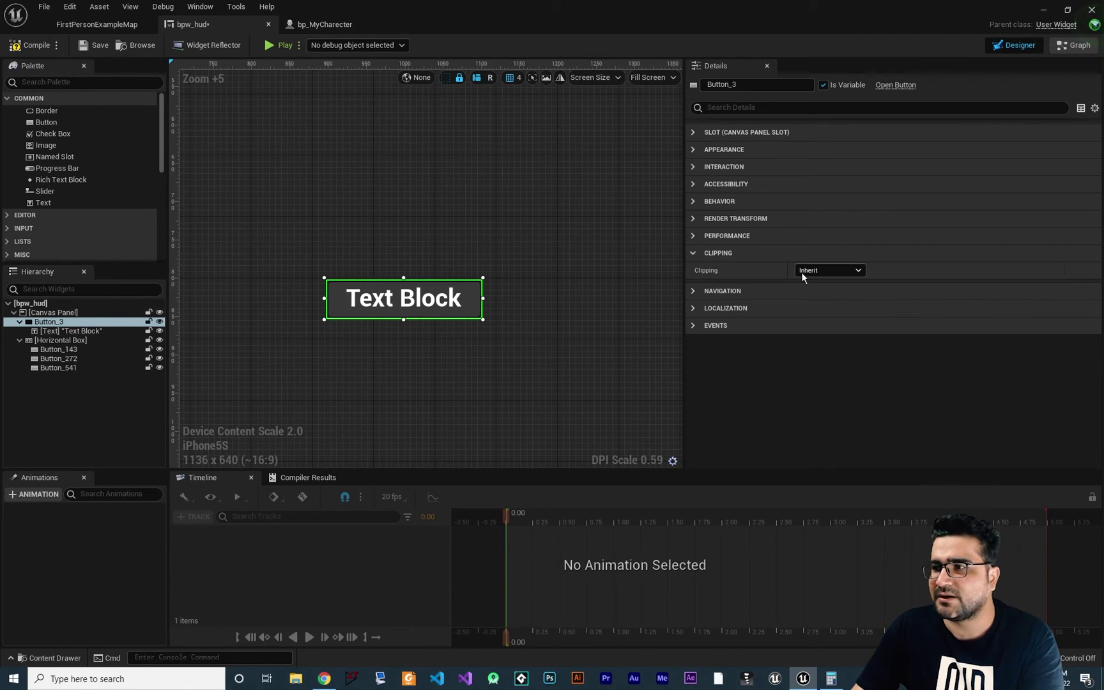
click(420, 302)
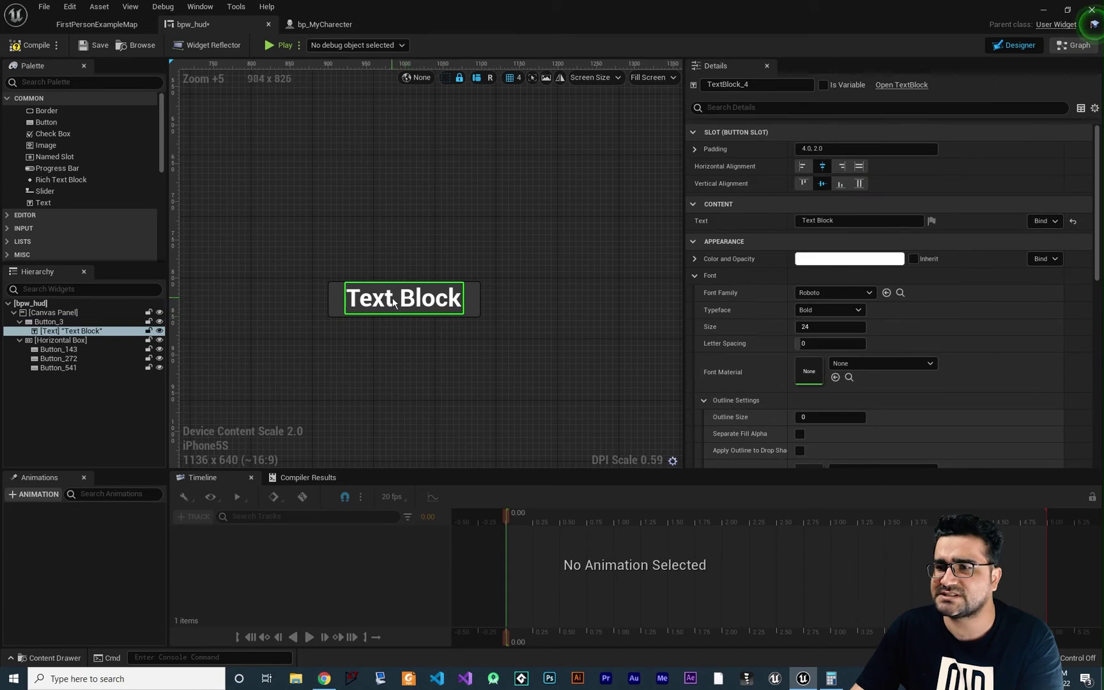
mouse_move(804, 328)
mouse_down()
mouse_move(856, 328)
mouse_move(824, 328)
mouse_up()
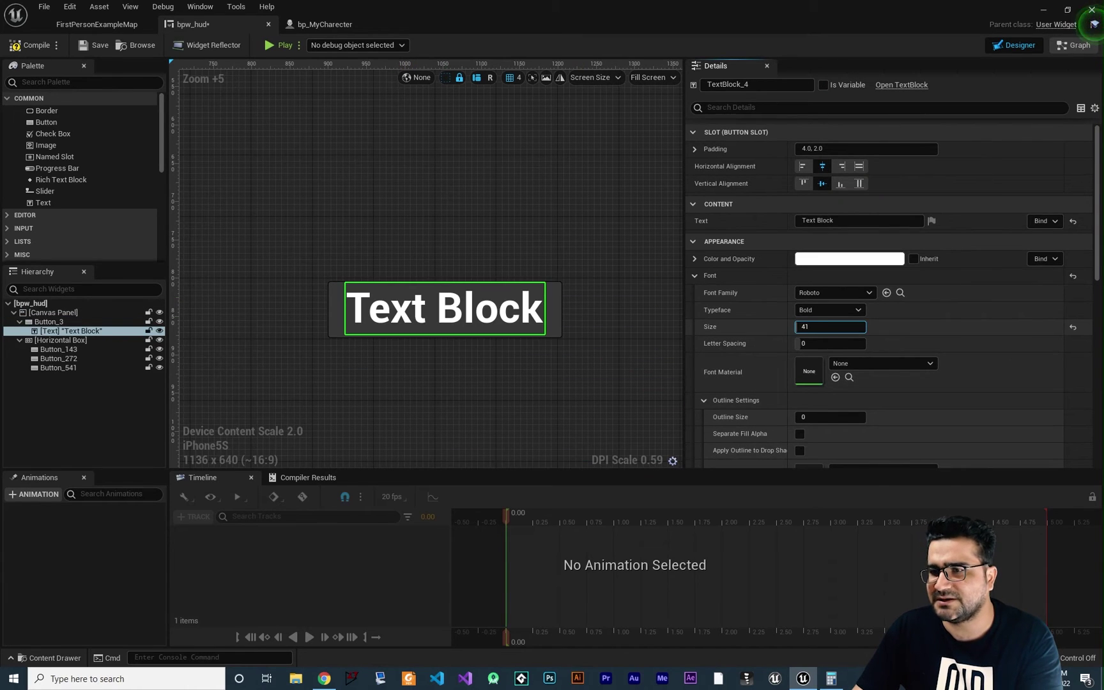
click(559, 305)
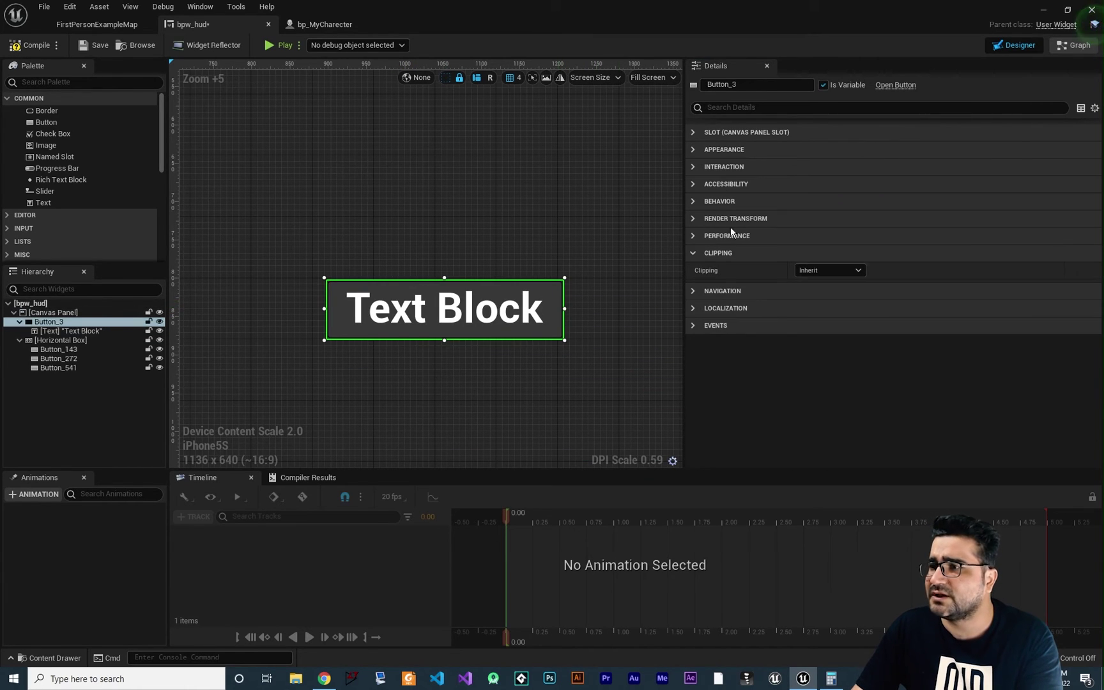
click(692, 133)
click(831, 252)
click(690, 130)
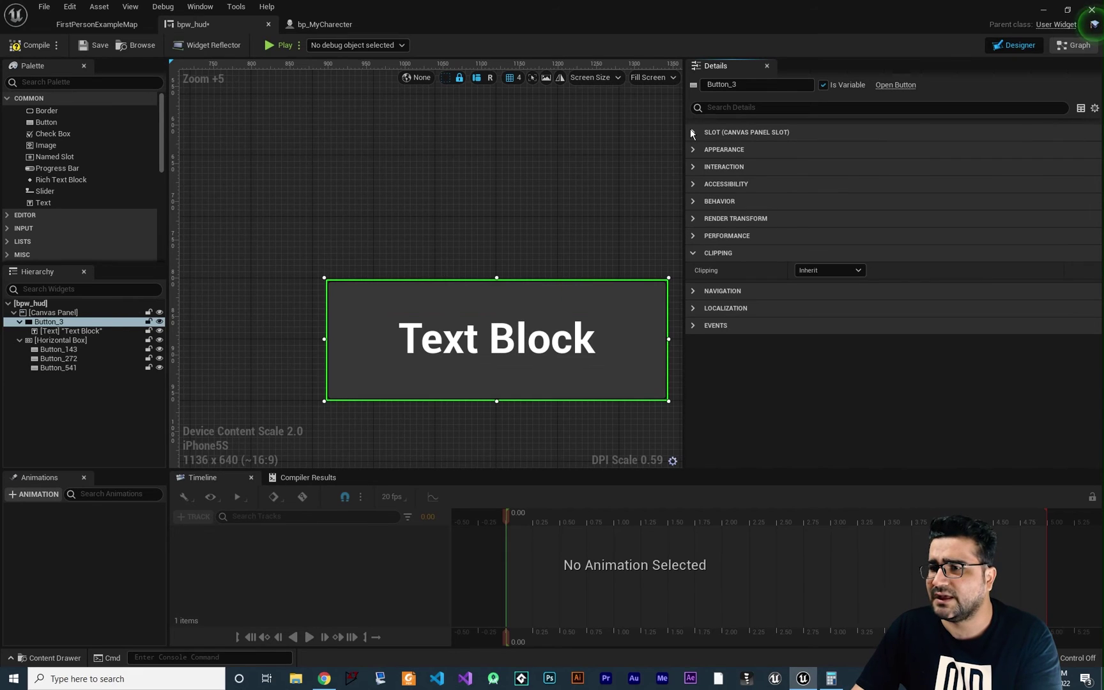
Enlarge the font size of the button's text label to 105
click(563, 337)
scroll(511, 306, down, 2)
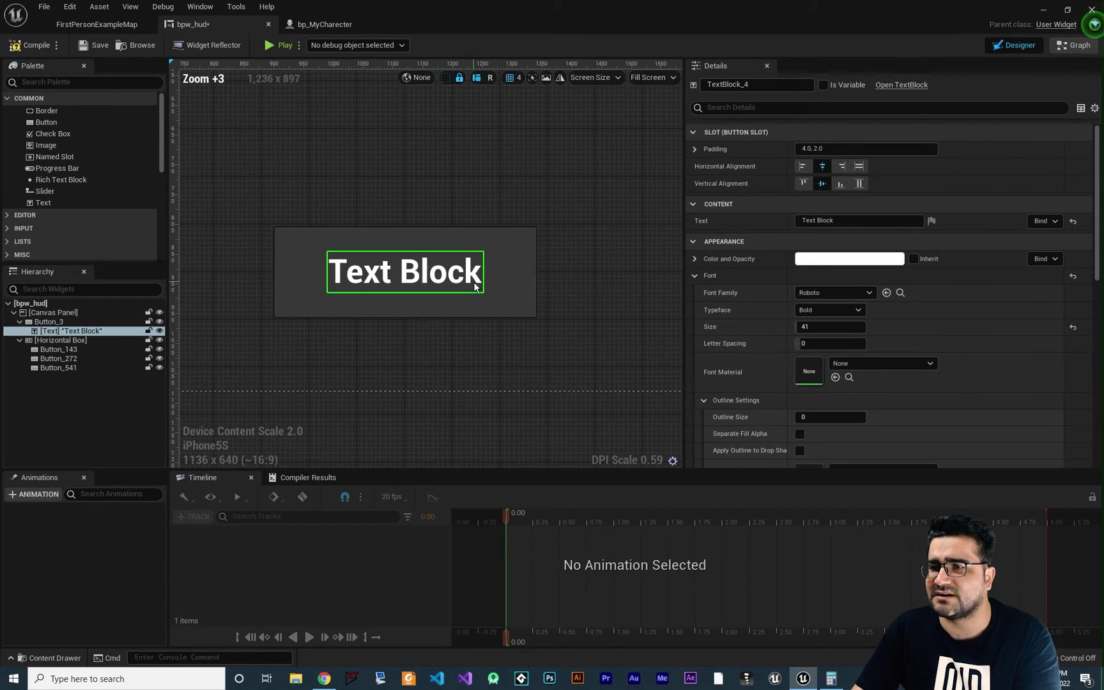
drag(806, 327, 850, 327)
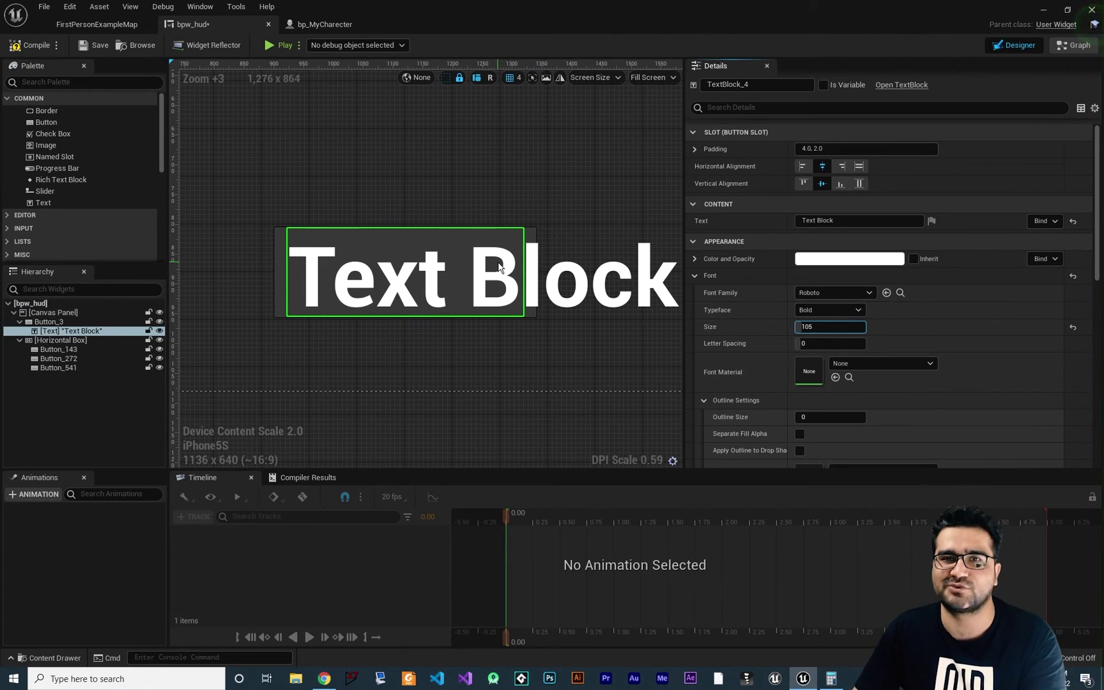
Set the Clipping of the text-labelled button to Clip to Bounds
click(527, 235)
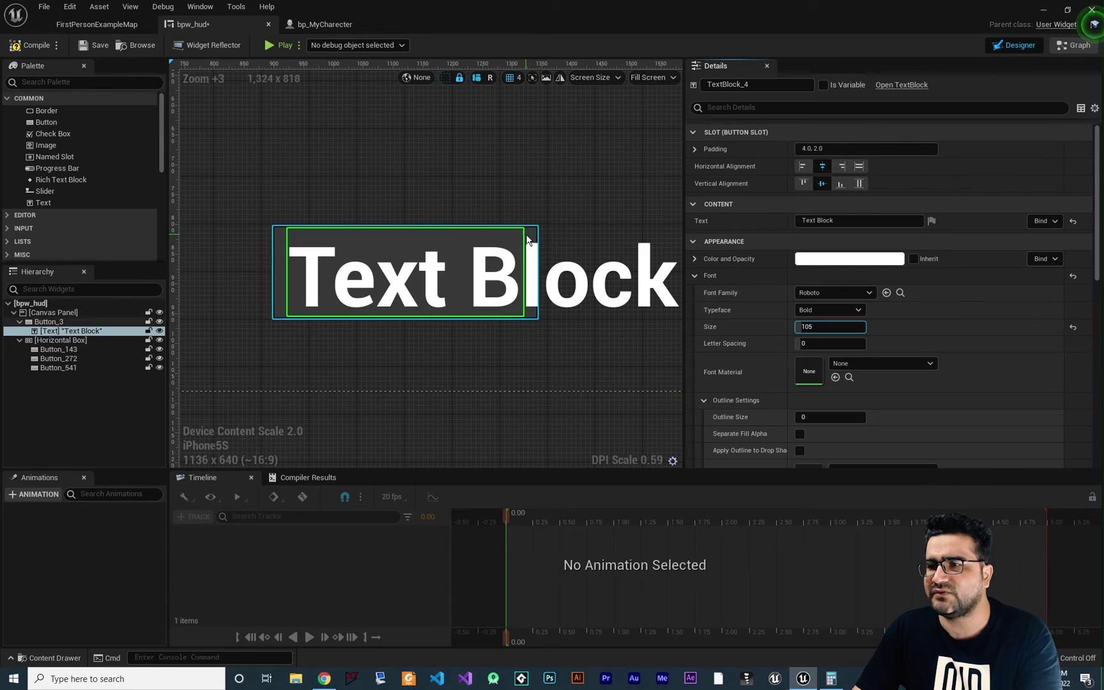
click(825, 270)
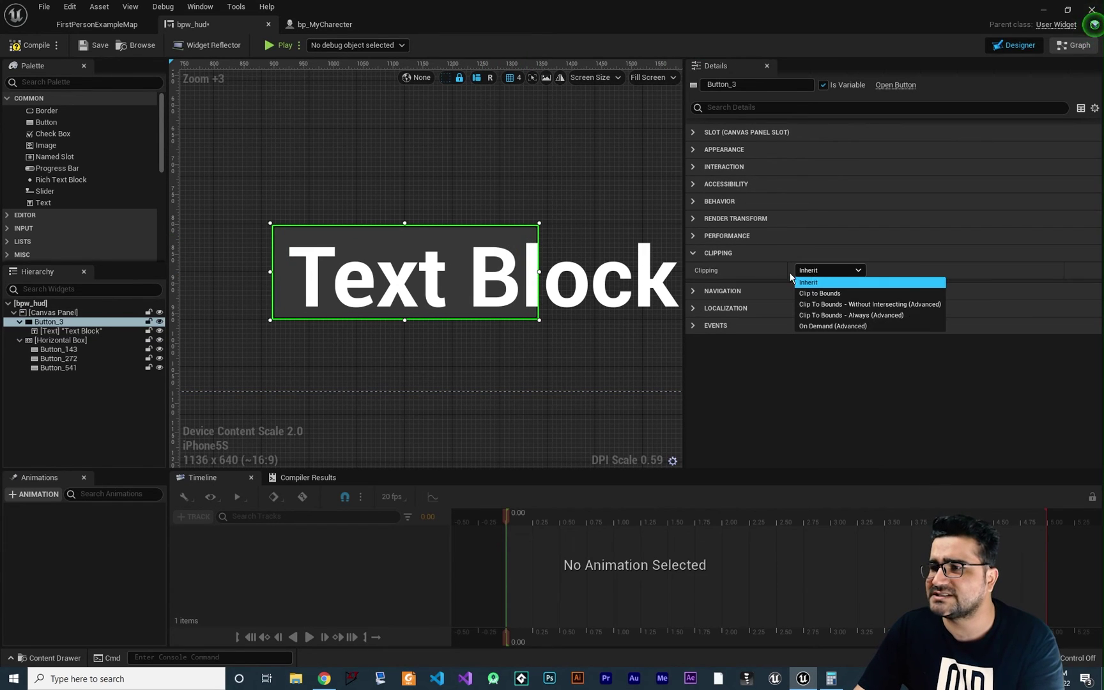
click(824, 293)
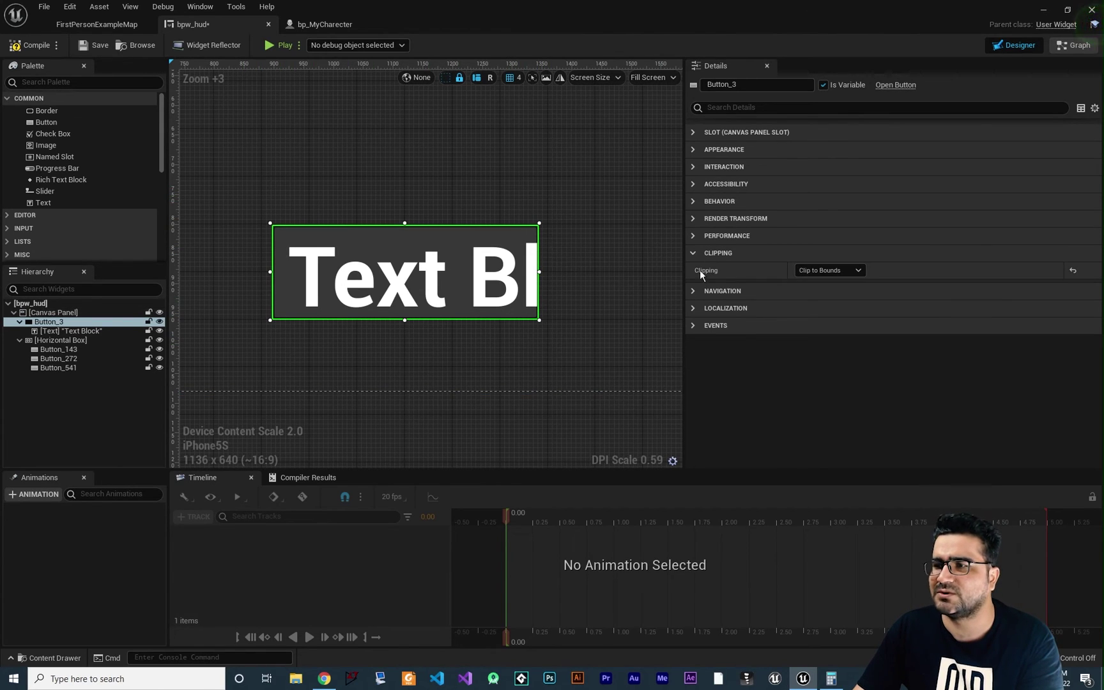
click(695, 254)
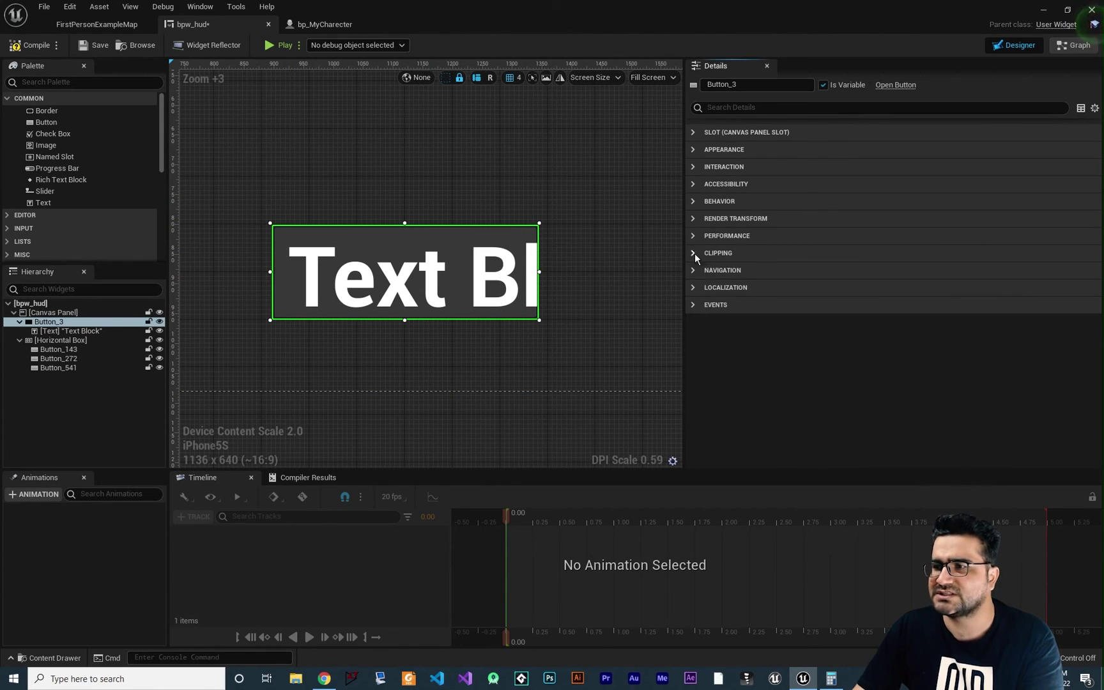
Delete the text-labelled button and bring up the Navigation settings of the middle button in the Horizontal Box
click(693, 270)
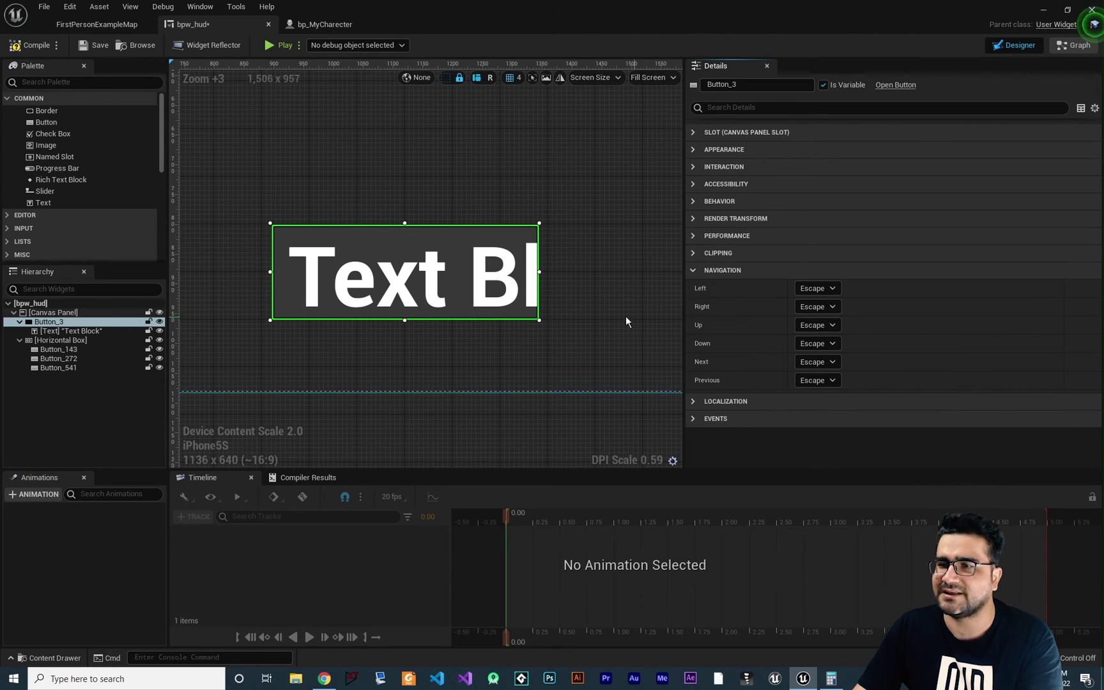
key(Delete)
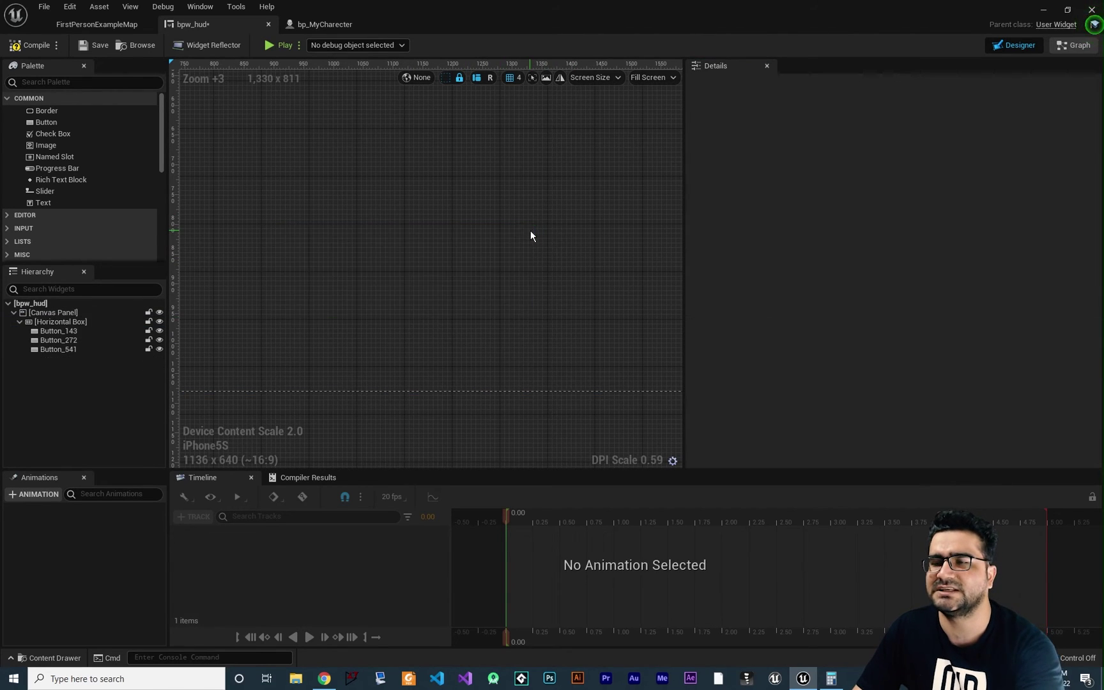
scroll(471, 235, down, 3)
scroll(532, 207, down, 3)
scroll(456, 298, up, 4)
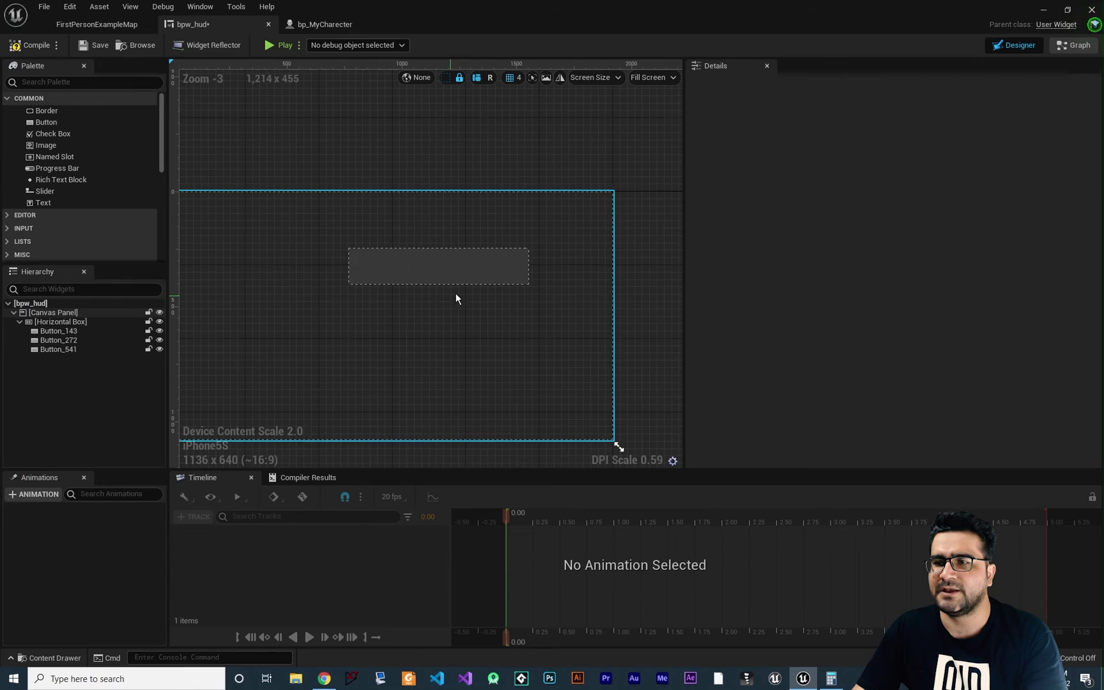
right_drag(424, 336, 422, 343)
click(430, 272)
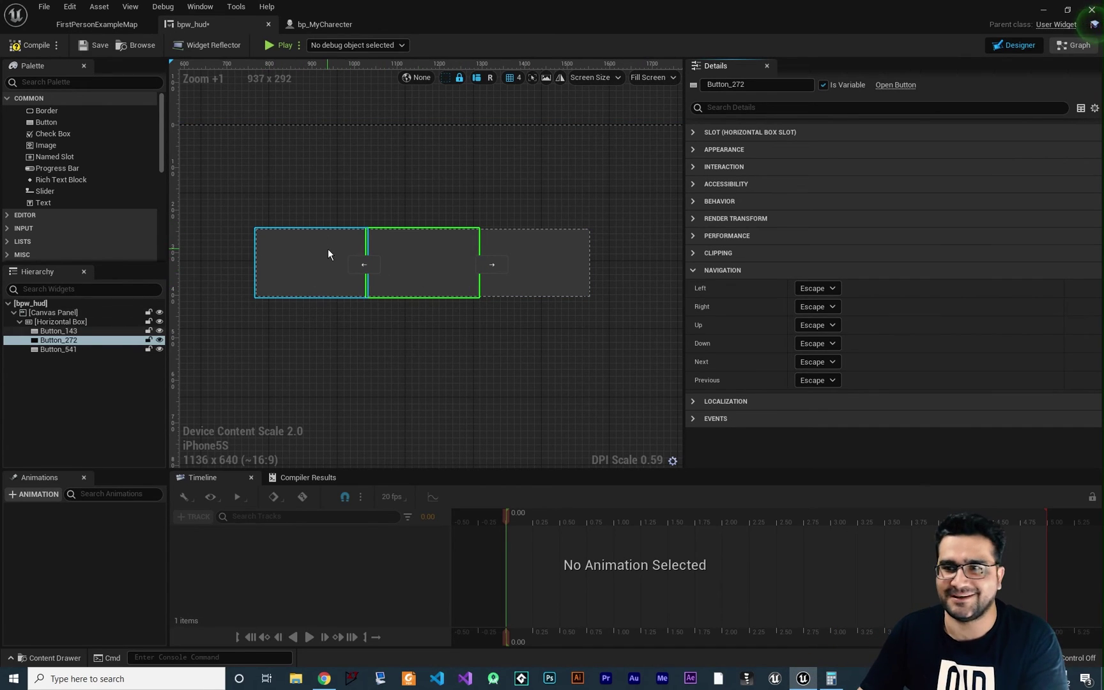
Play-test the widget, moving the keyboard focus across the three buttons, and end the preview
click(276, 46)
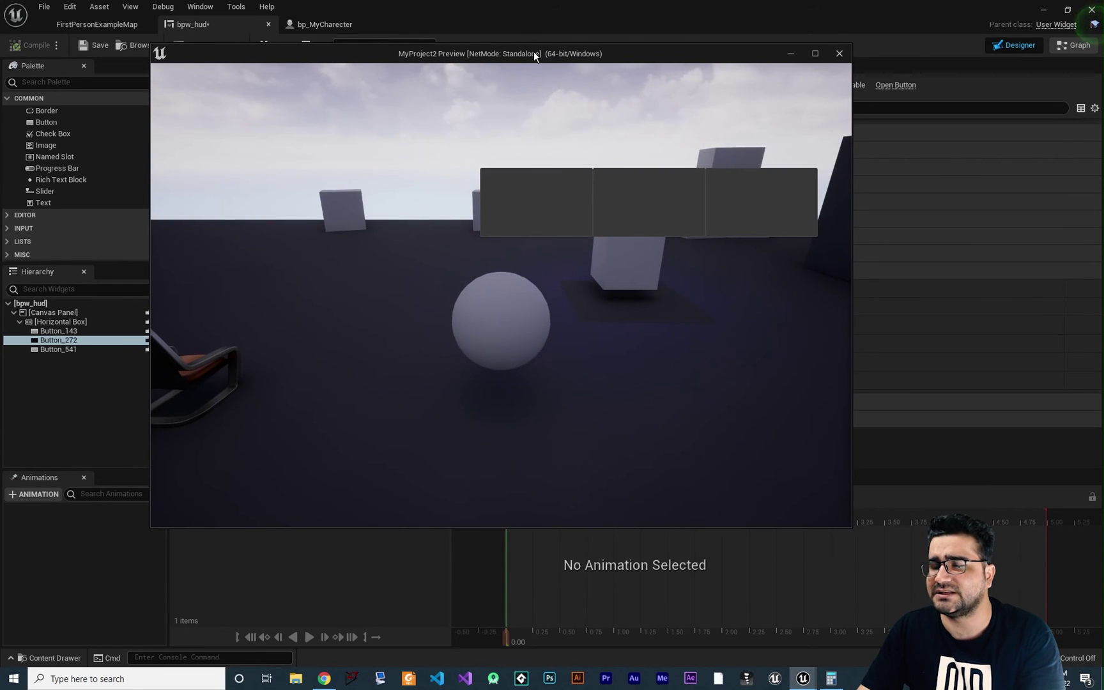
key(Right)
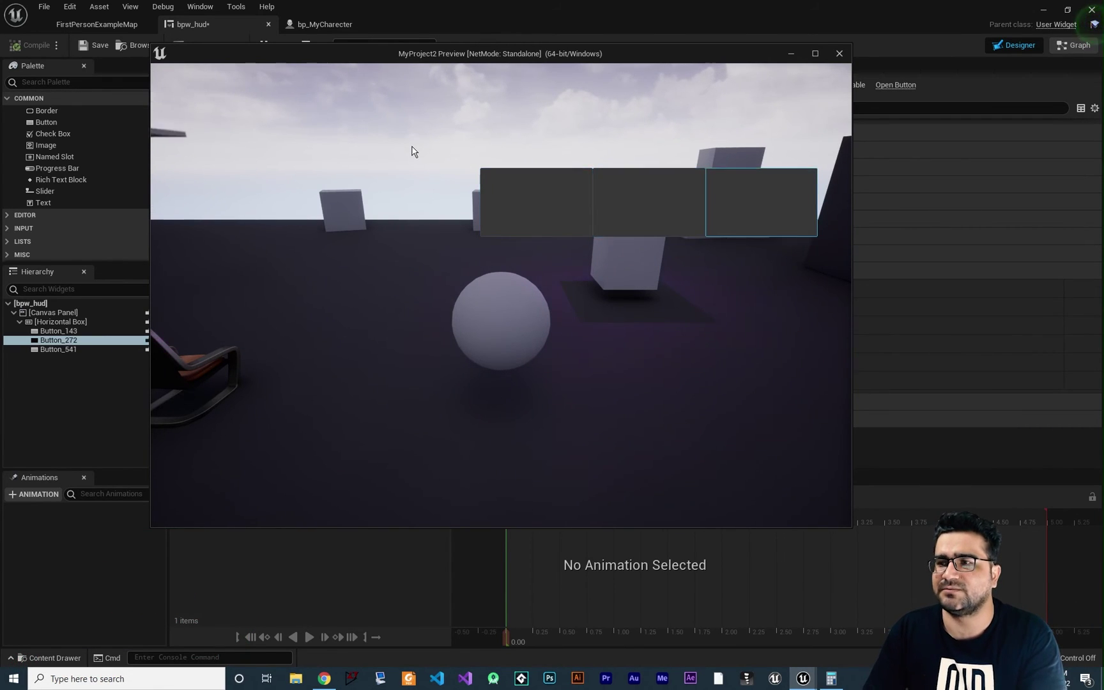
key(Escape)
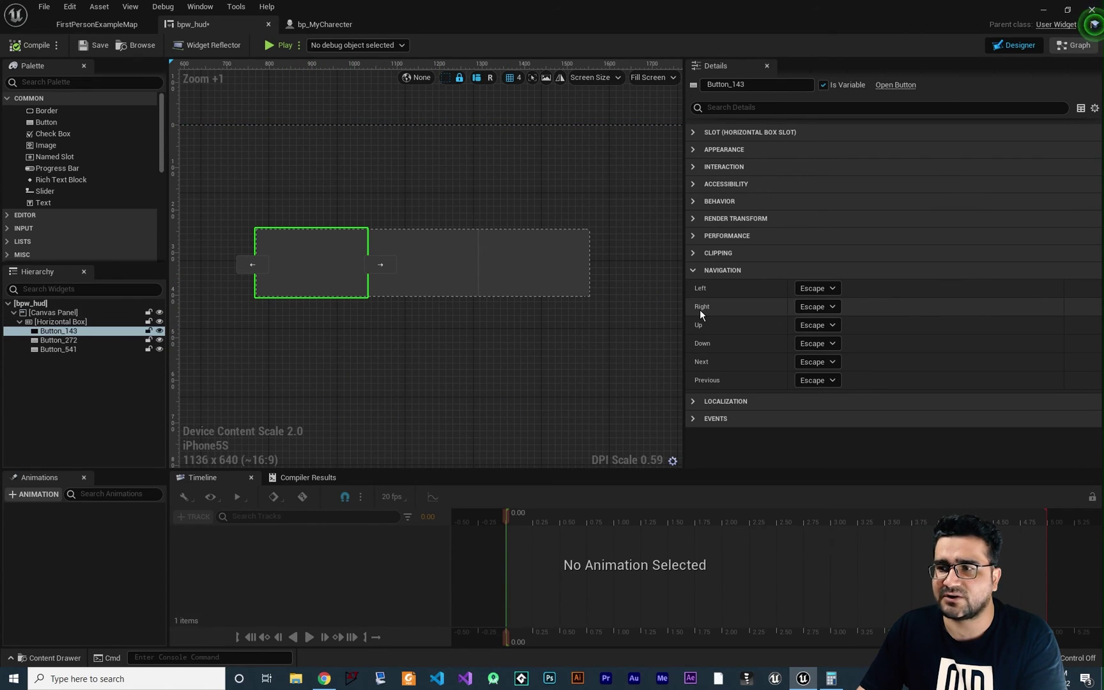
Try setting Button_143's Right navigation rule to Stop and play-test the keyboard focus movement
click(810, 307)
click(817, 342)
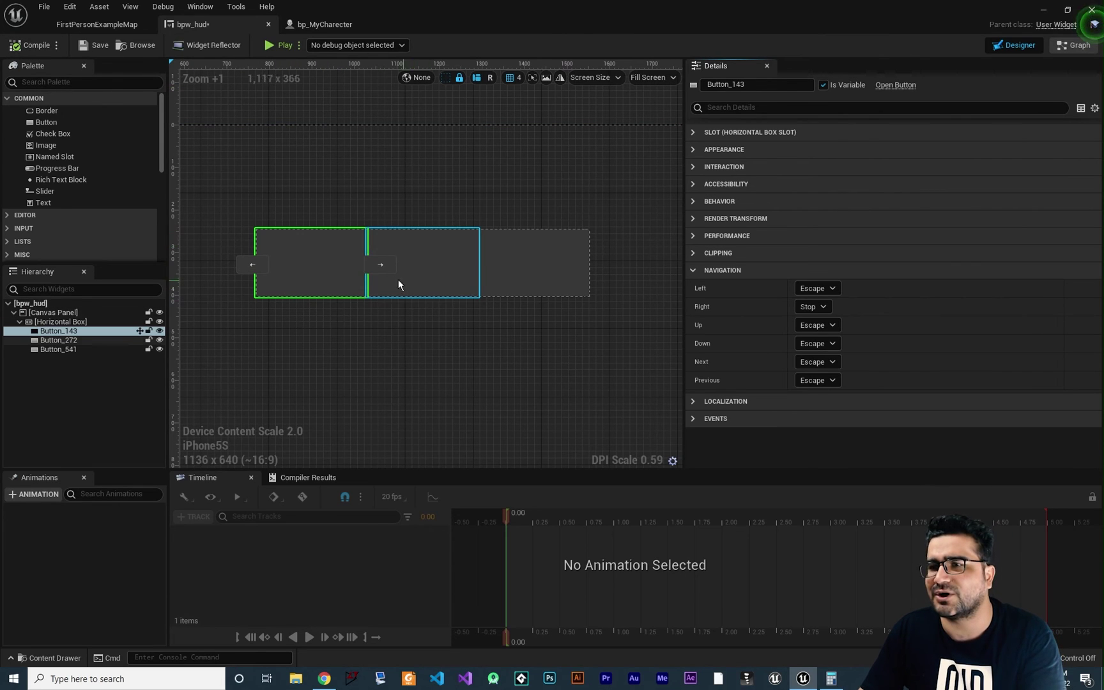
click(271, 43)
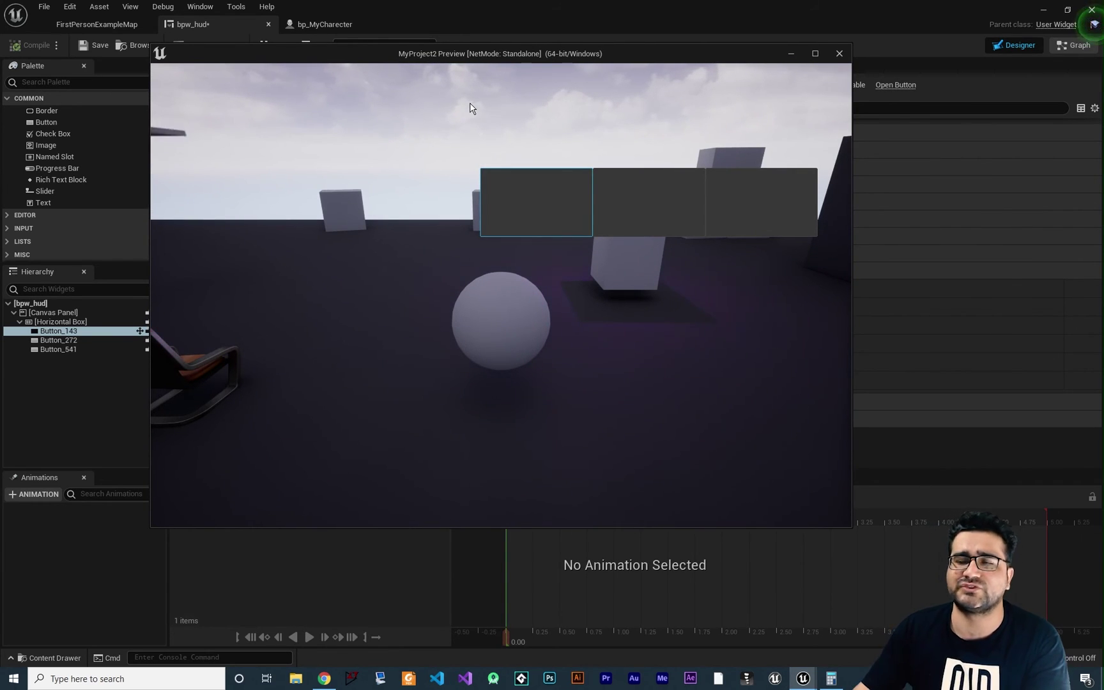
key(Escape)
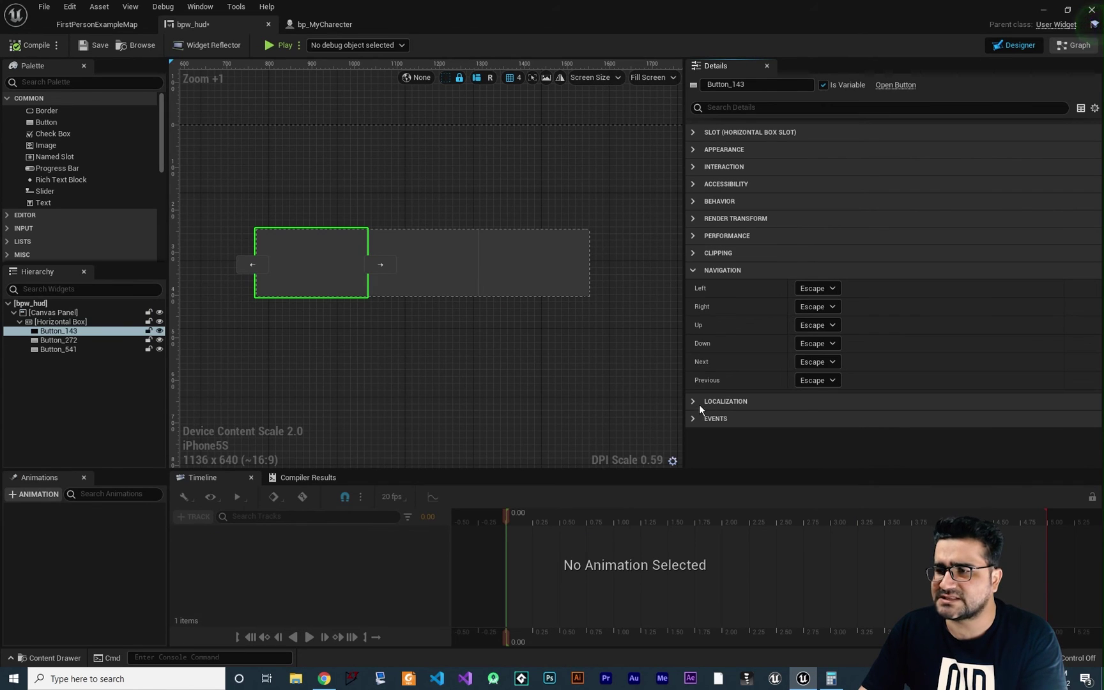
Examine the Flow Direction Preference in Button_143's Localization settings
click(693, 401)
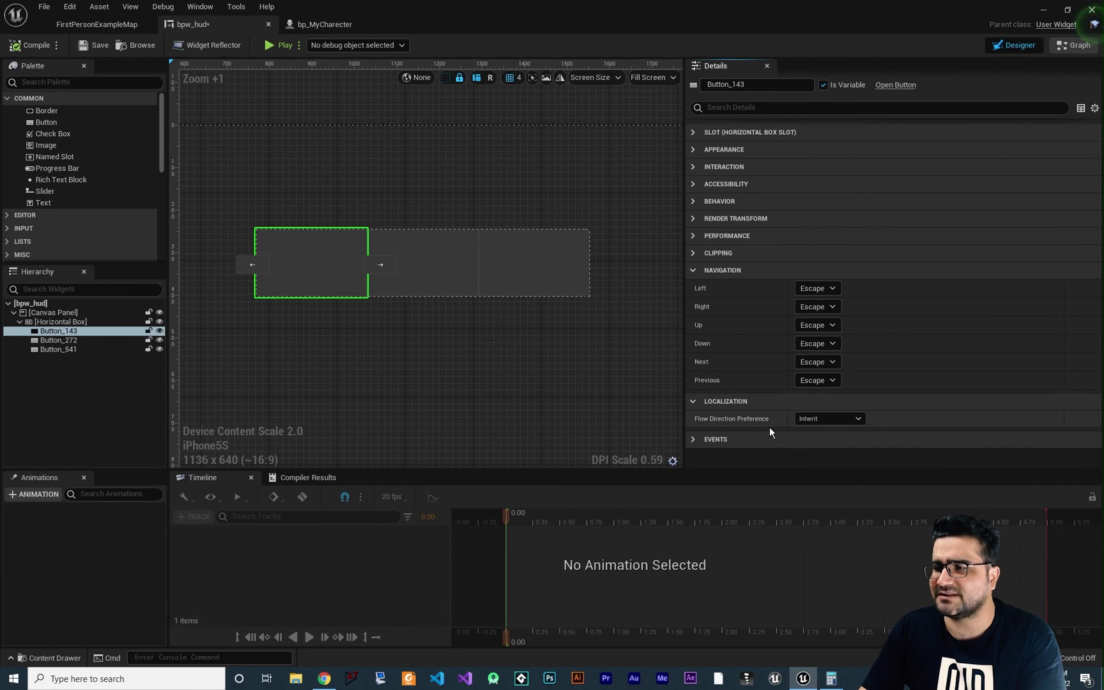
click(810, 431)
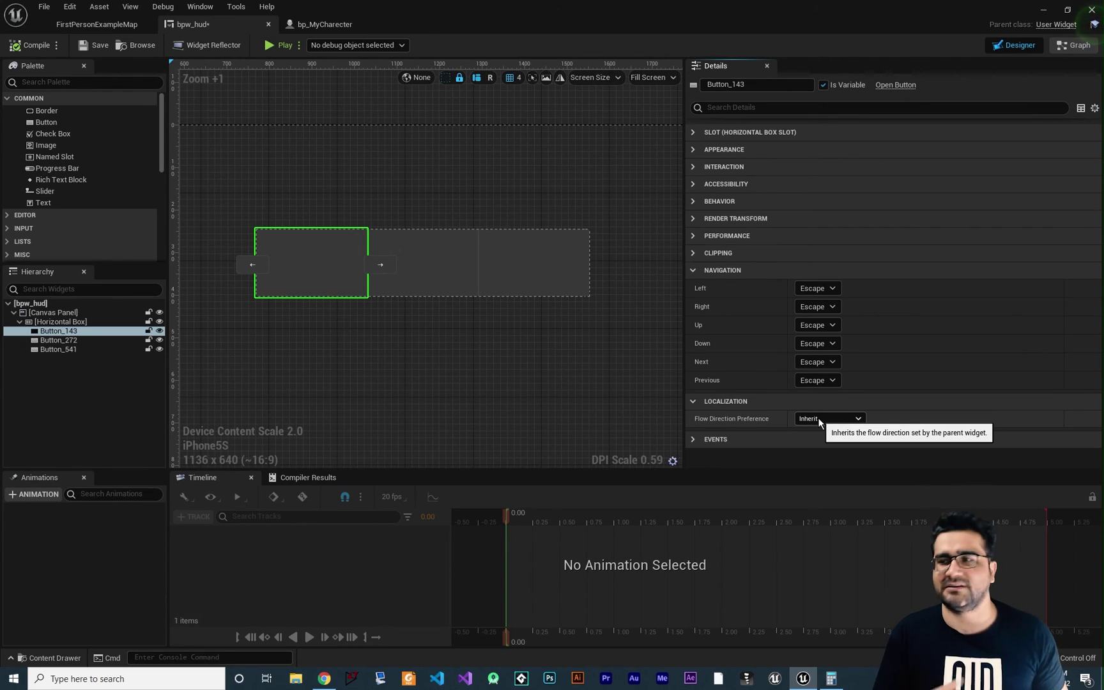
click(814, 418)
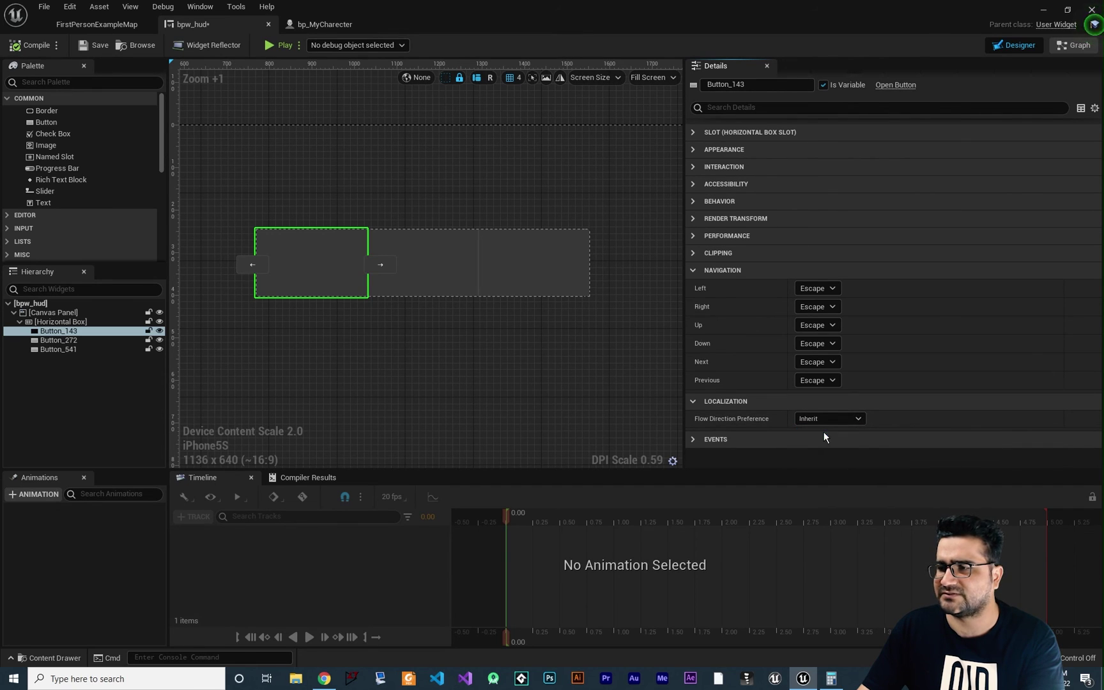
Place a Text widget inside Button_143 and add an On Clicked event for that button
click(700, 440)
scroll(716, 447, down, 2)
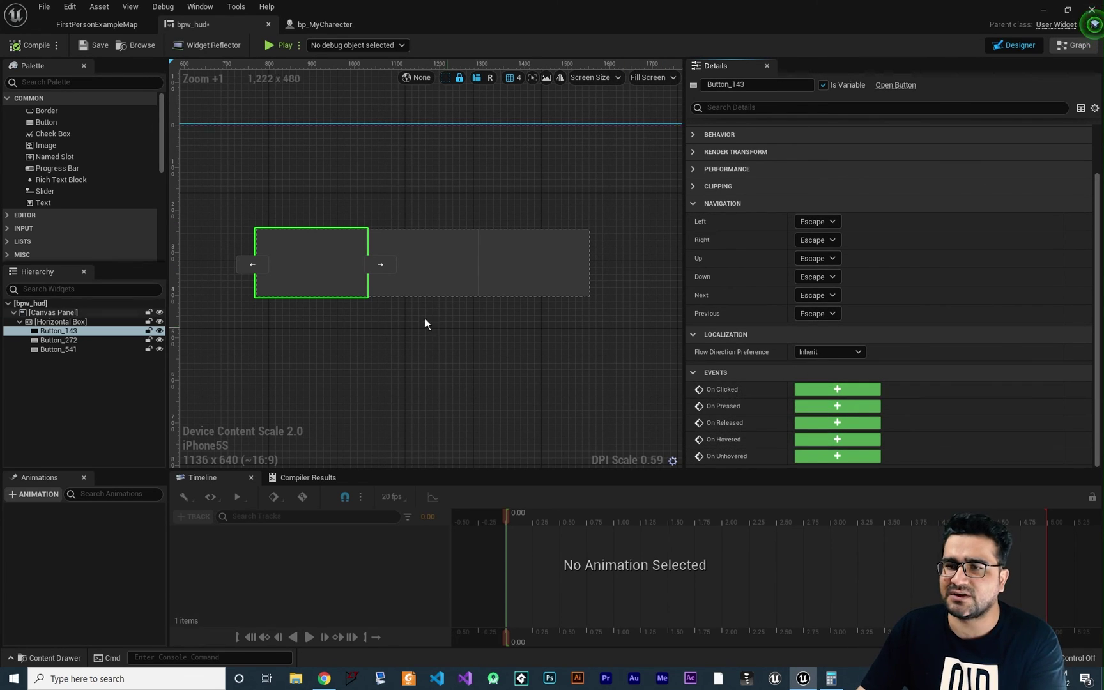
drag(49, 204, 310, 274)
click(320, 262)
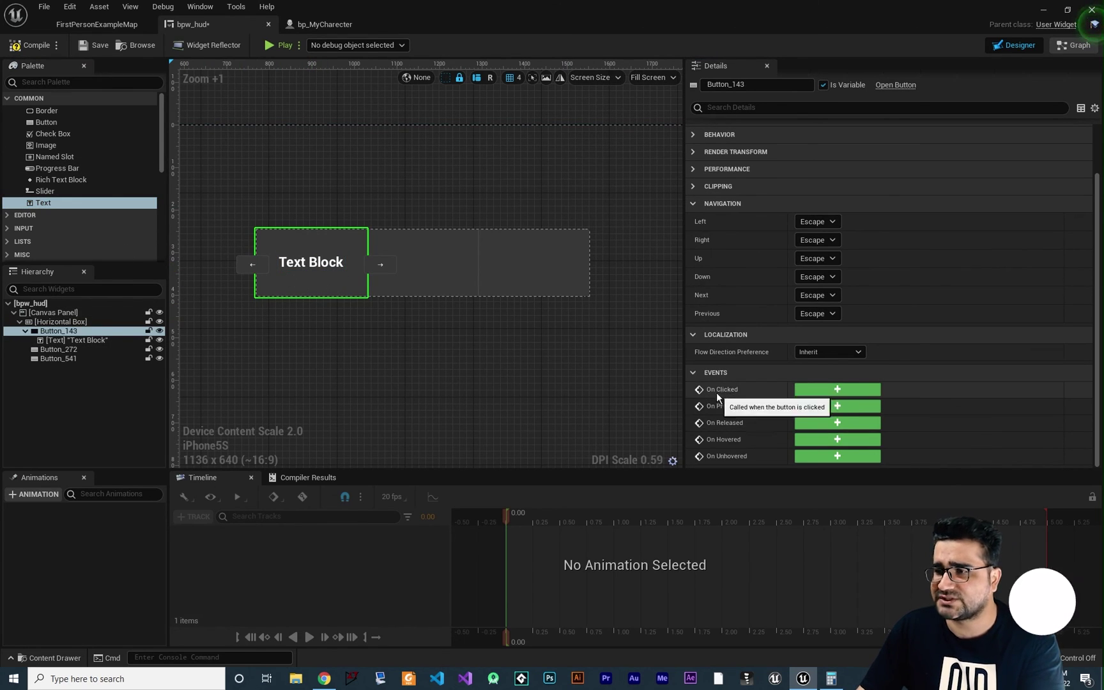
click(838, 389)
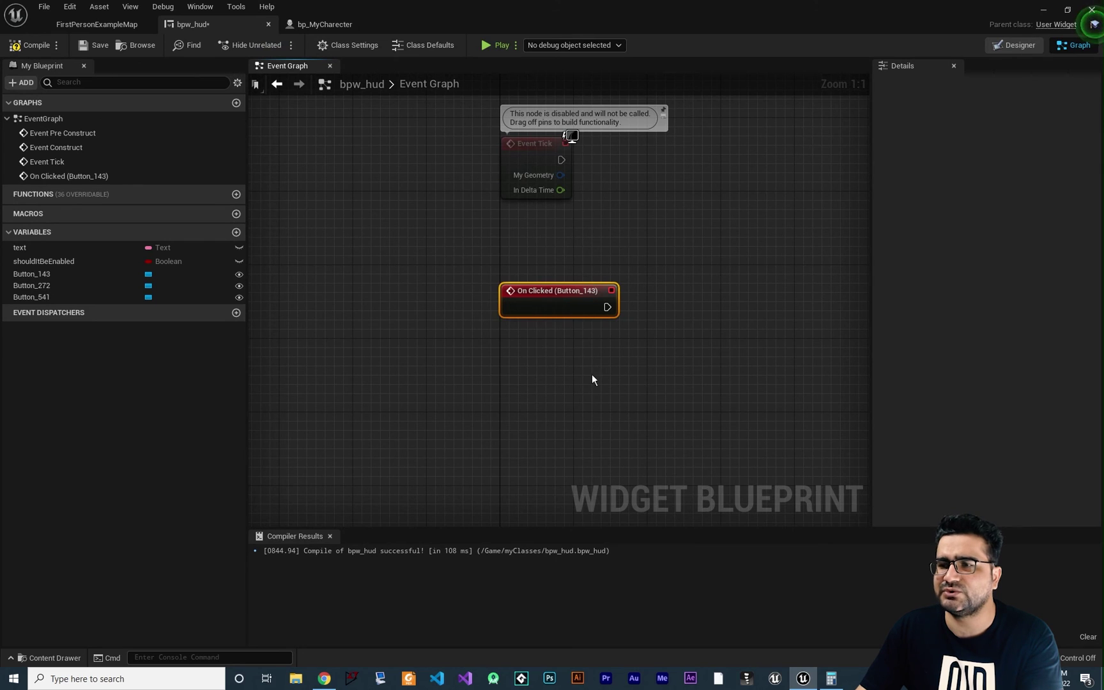
Connect a Print String node to the On Clicked event with the In String text "on clicked"
right_drag(627, 394, 441, 370)
drag(423, 291, 543, 274)
text(print string)
key(Return)
text(on clicked)
click(558, 364)
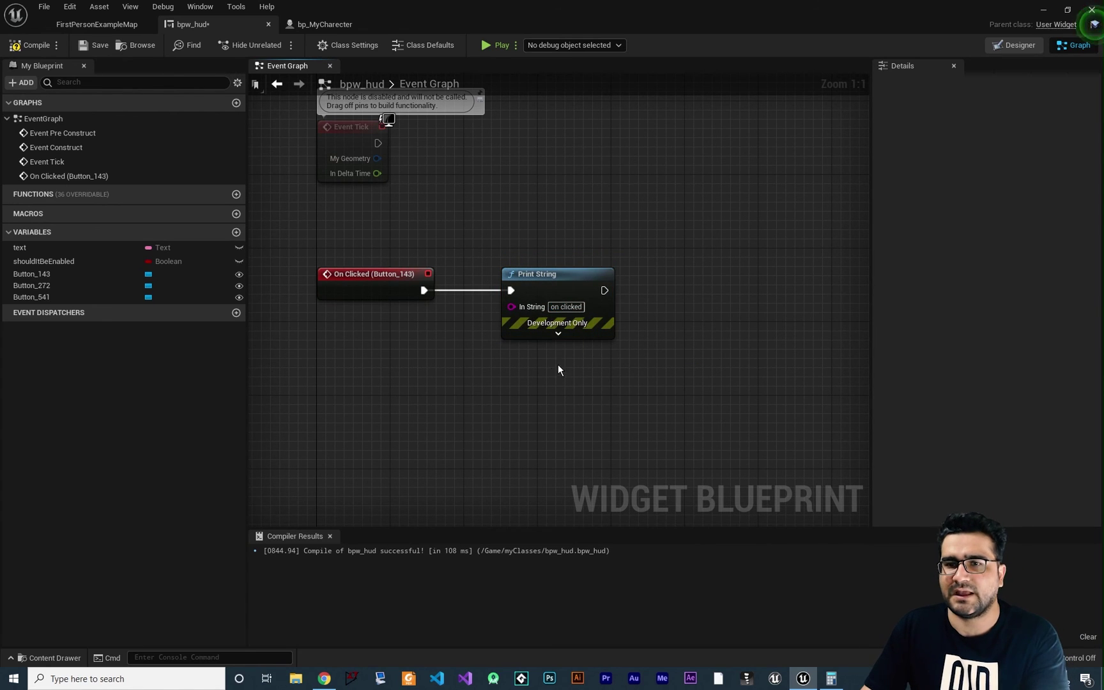
Widen the Details area for Button_143 and add an On Pressed event for that button
click(98, 275)
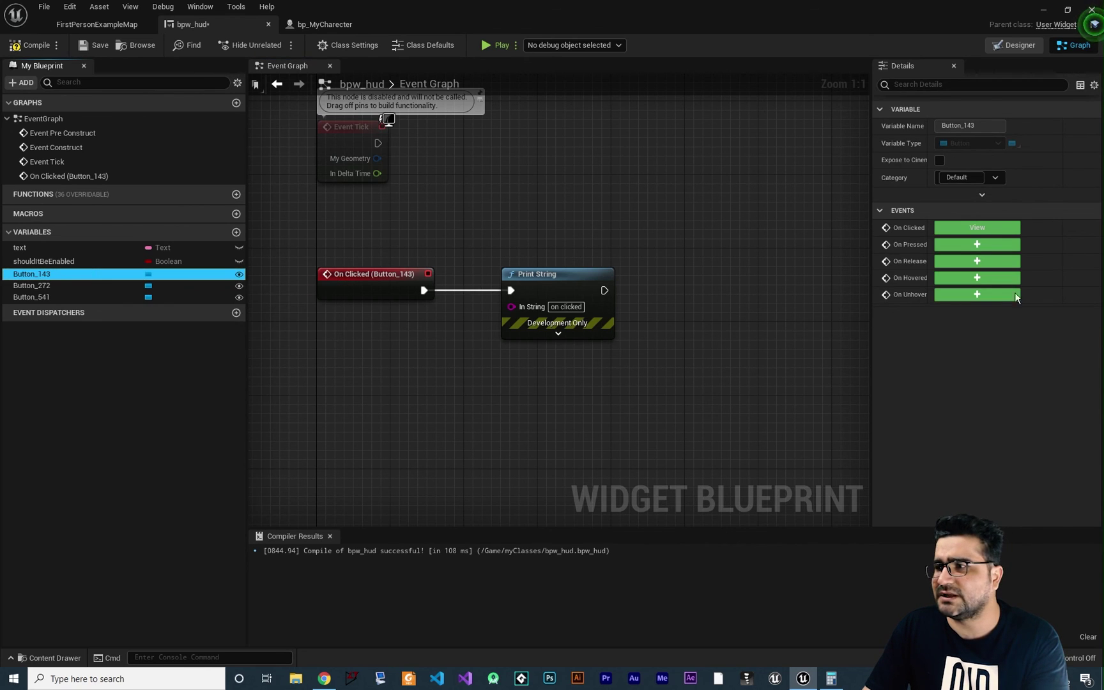
drag(872, 249, 821, 248)
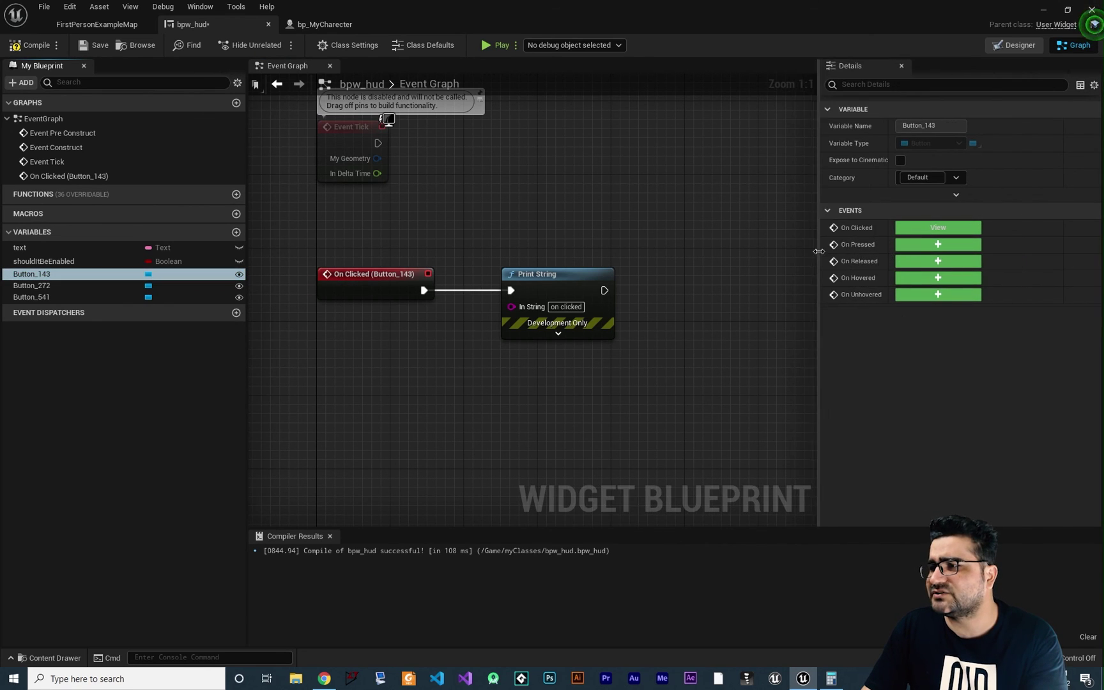
click(928, 246)
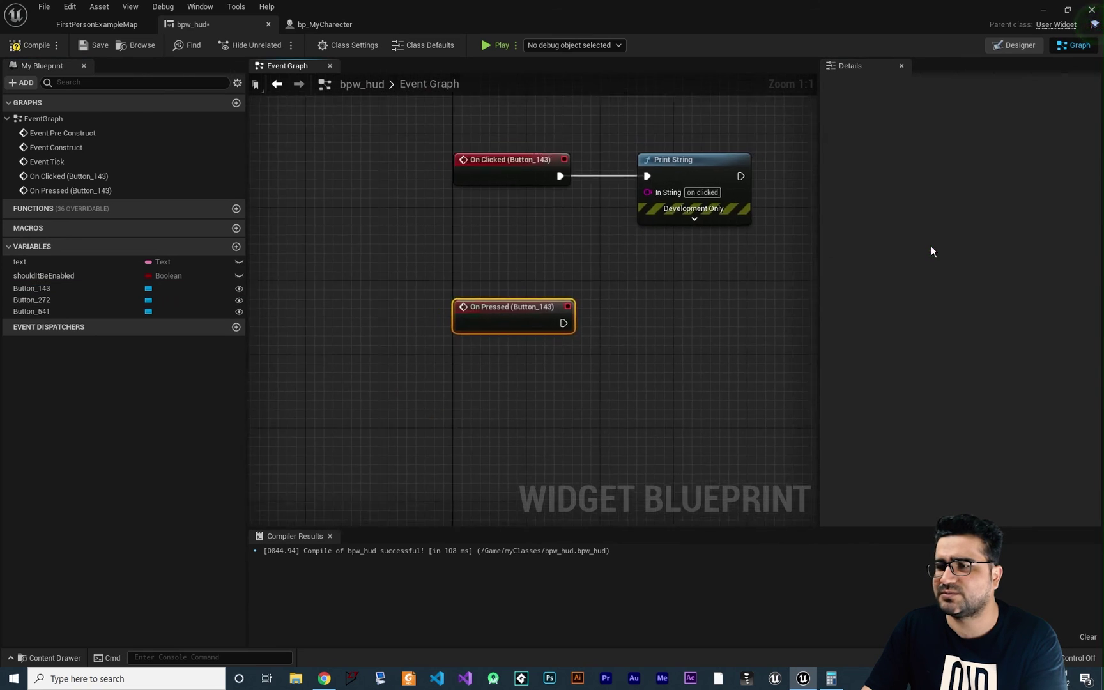
Connect a Print String node to the On Pressed event with the In String text "on pressed"
drag(677, 305, 677, 304)
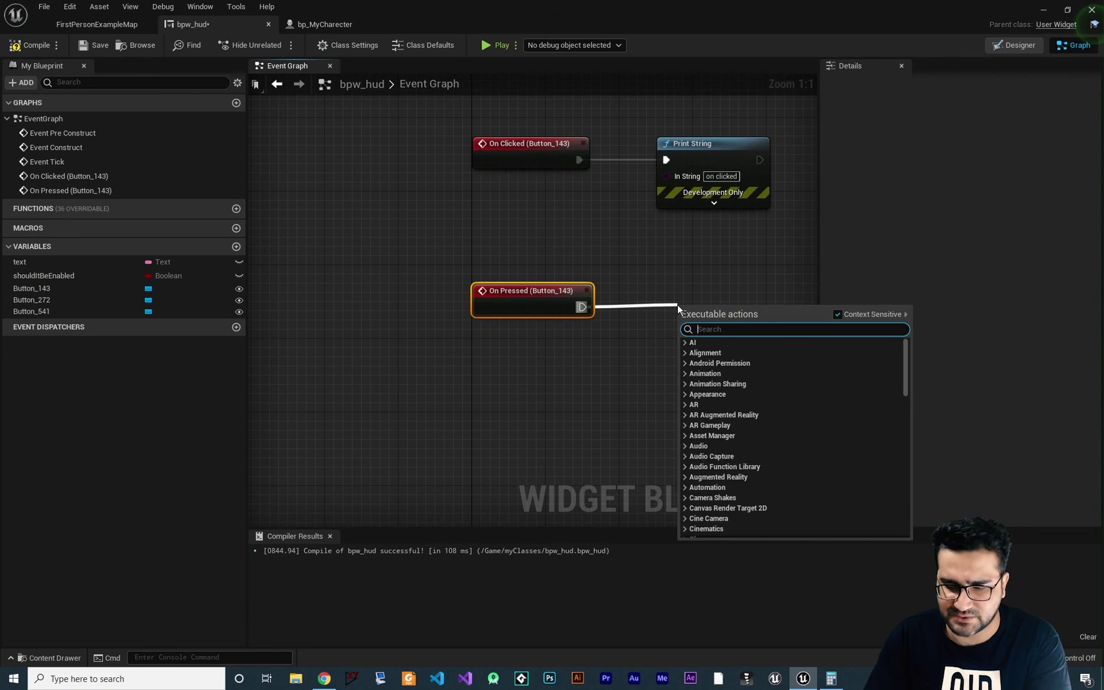
text(print)
key(Return)
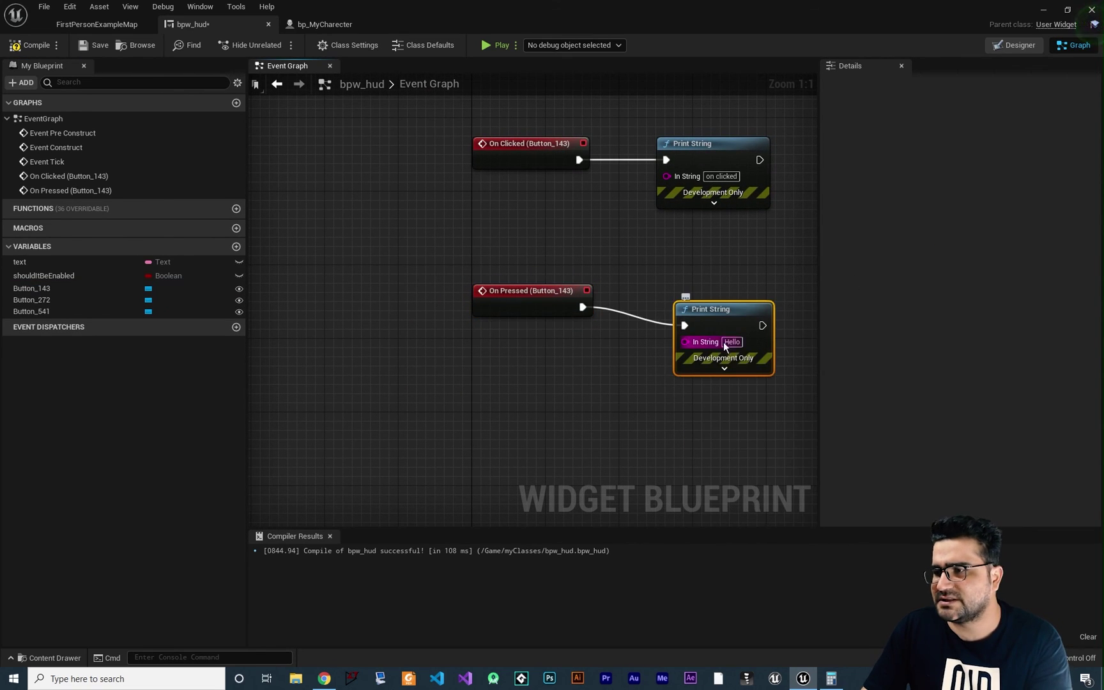
text(on pressed)
click(611, 376)
right_drag(611, 375, 500, 363)
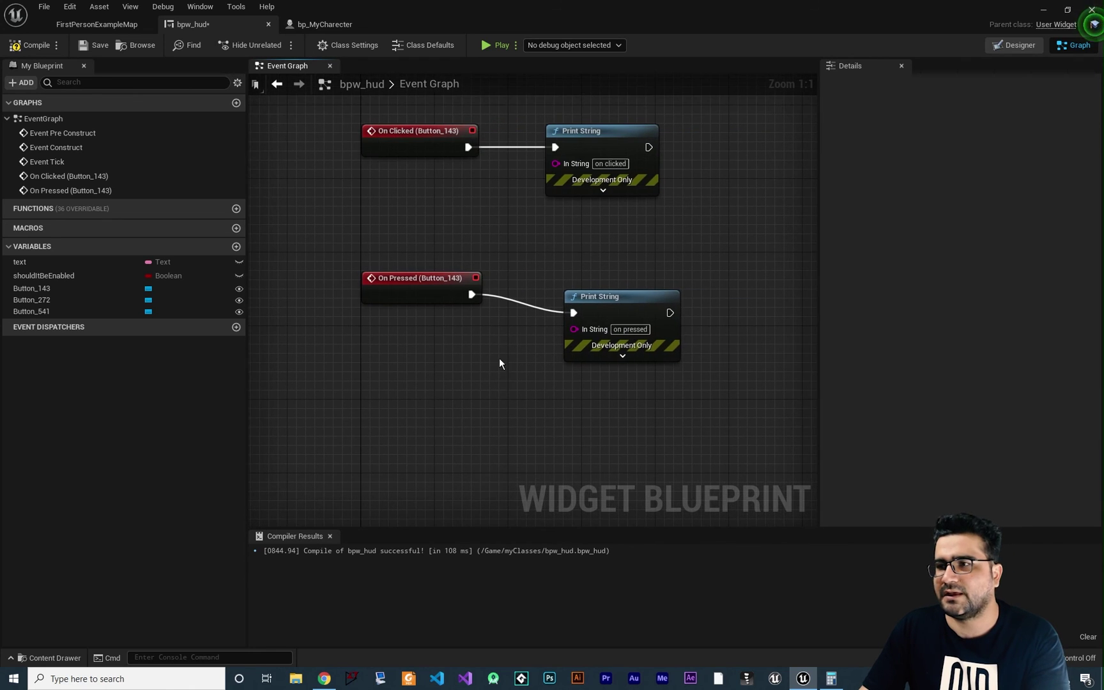
Compile the widget blueprint and play-test the Text Block button's click and press events, closing the preview when done
click(14, 46)
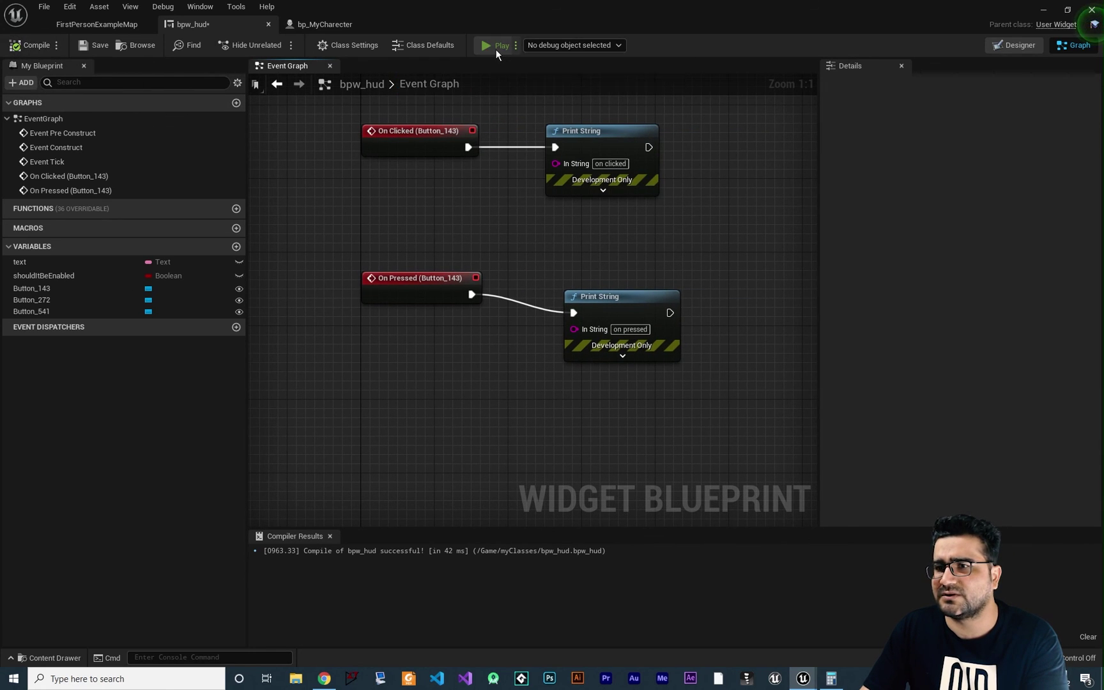
click(495, 49)
click(547, 203)
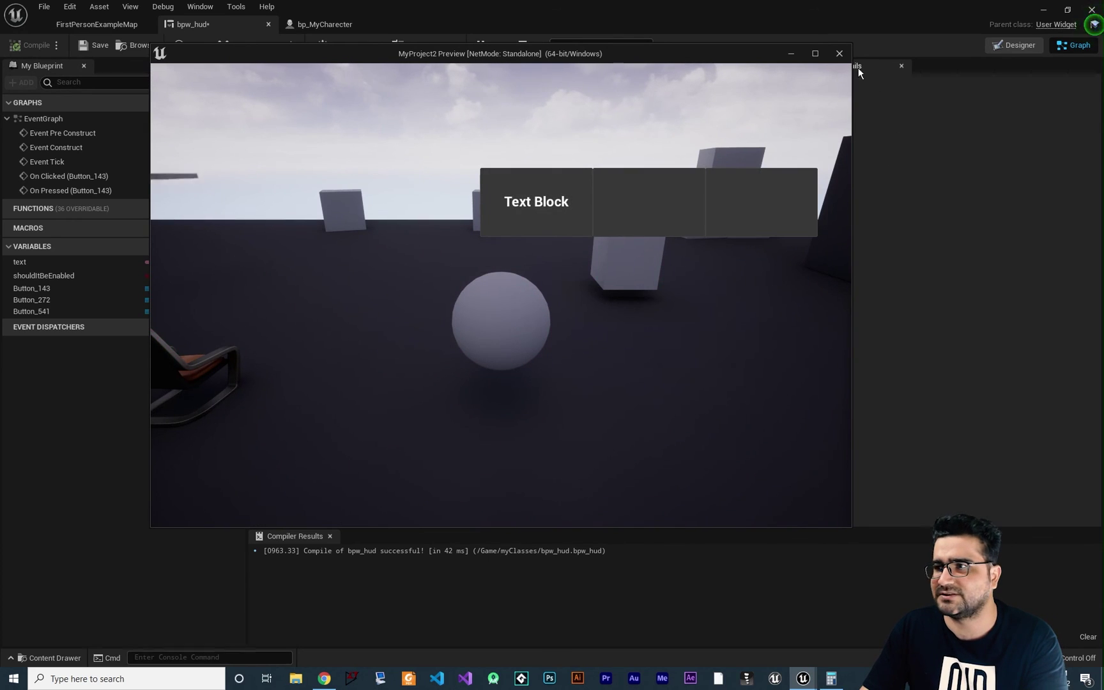
click(838, 54)
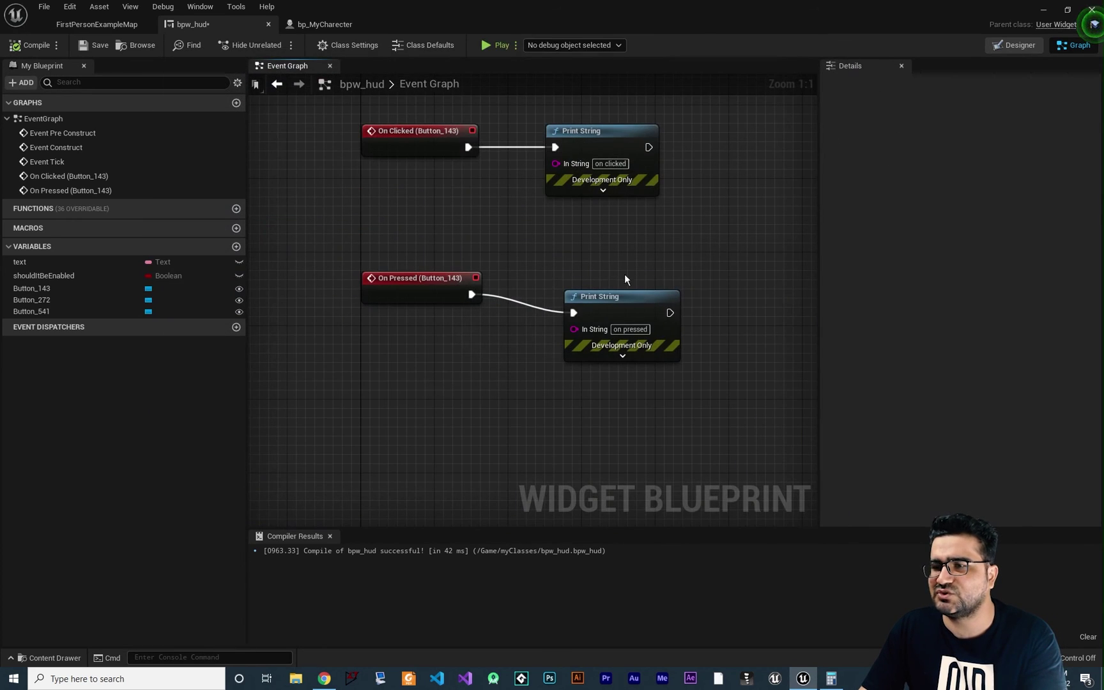
Add an On Hovered event for Button_143 and connect a Print String node with the In String text "onhovered"
click(69, 294)
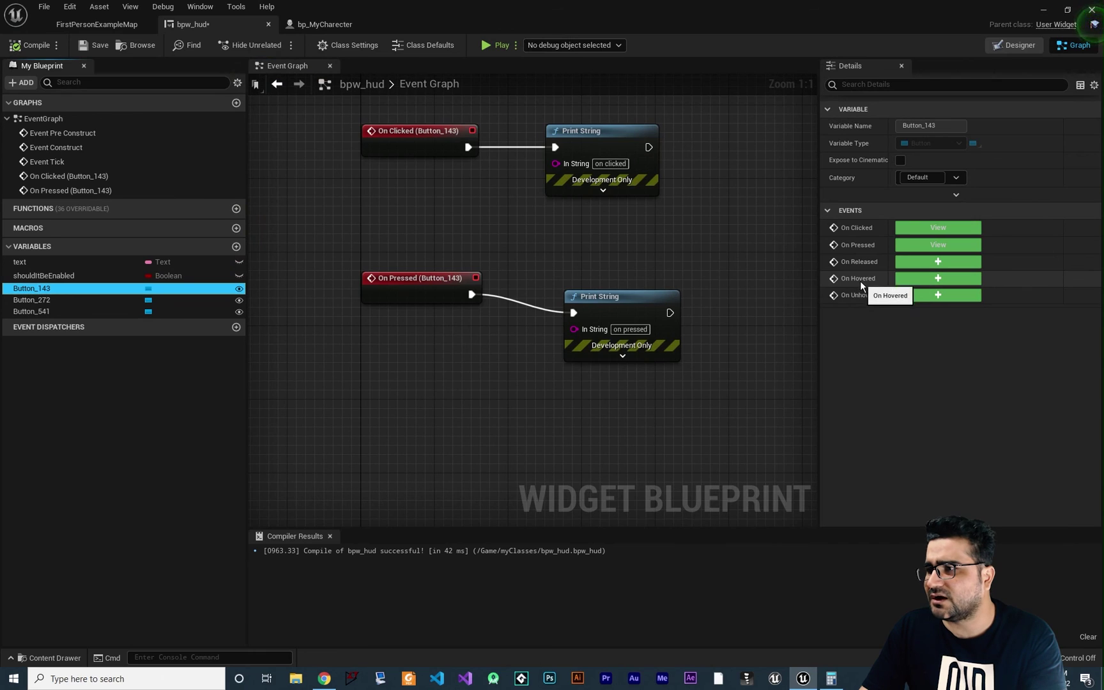
click(938, 278)
drag(582, 307, 672, 303)
text(print)
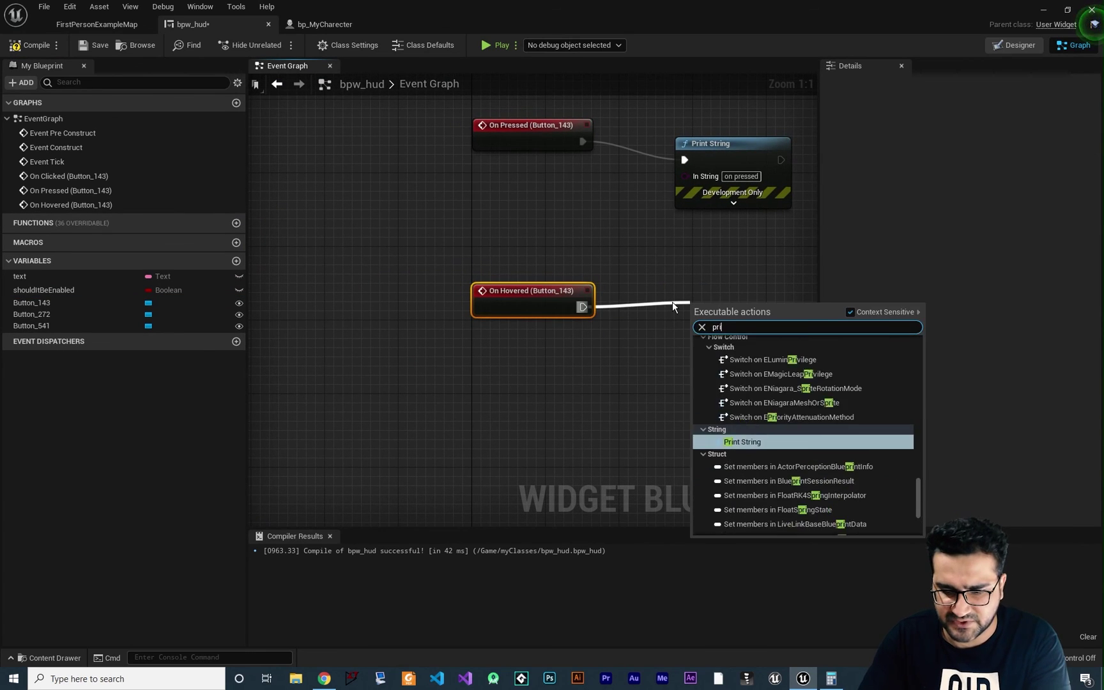
key(Return)
click(750, 341)
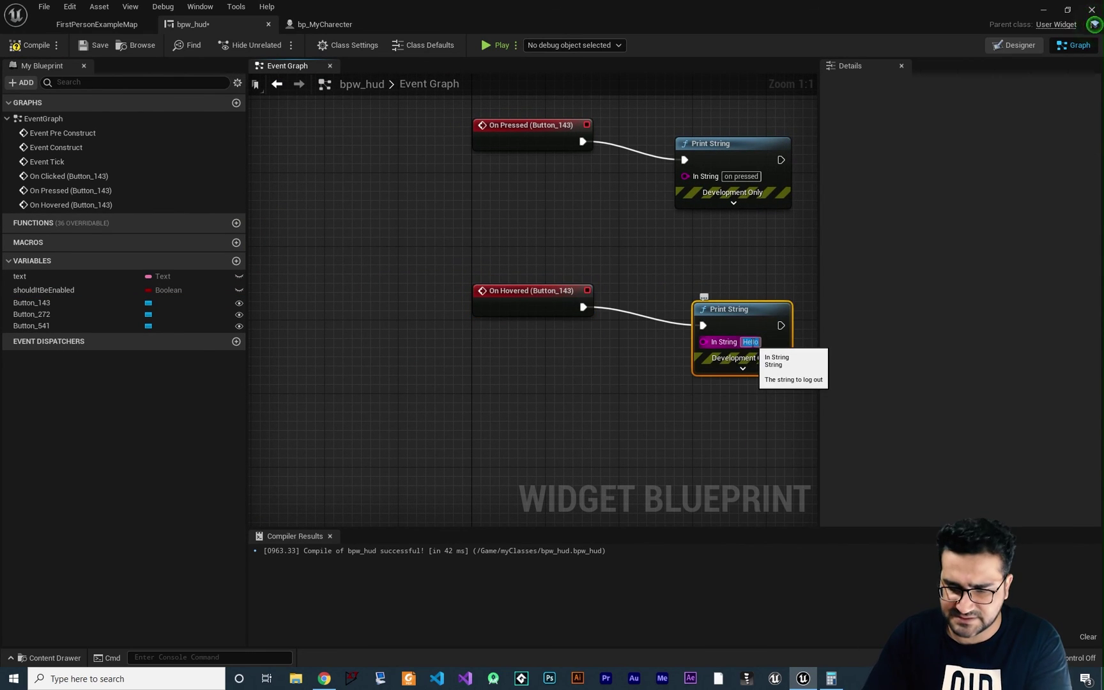
text(onhovered)
Compile the widget blueprint and play-test the Text Block button by pointing at it and clicking it
click(17, 45)
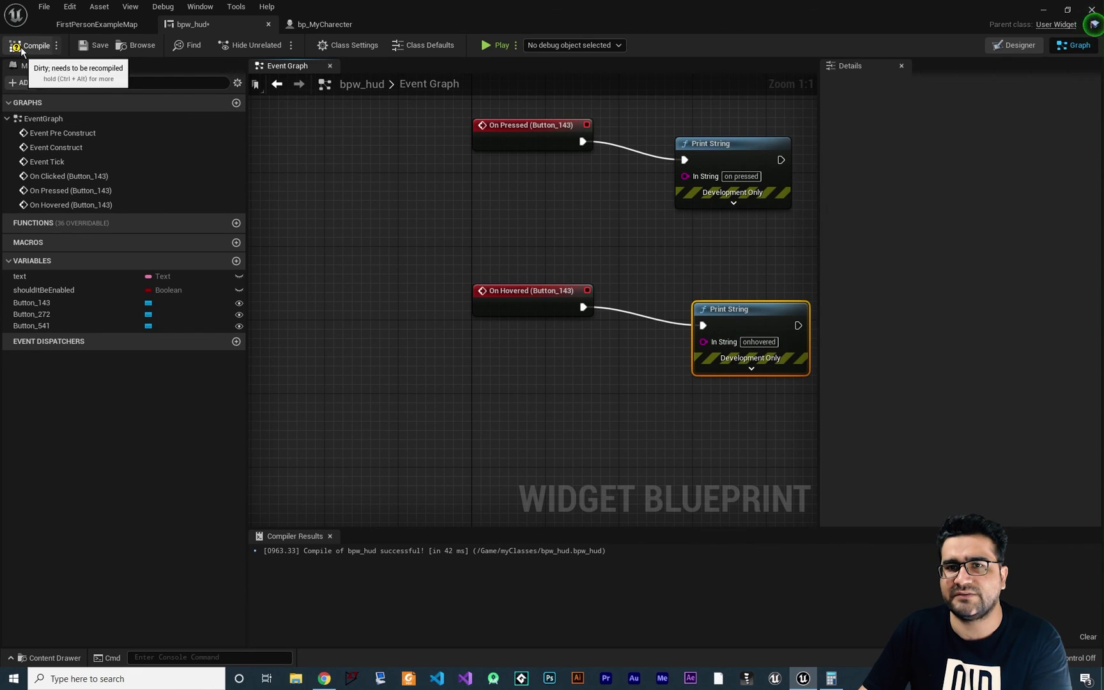
click(494, 45)
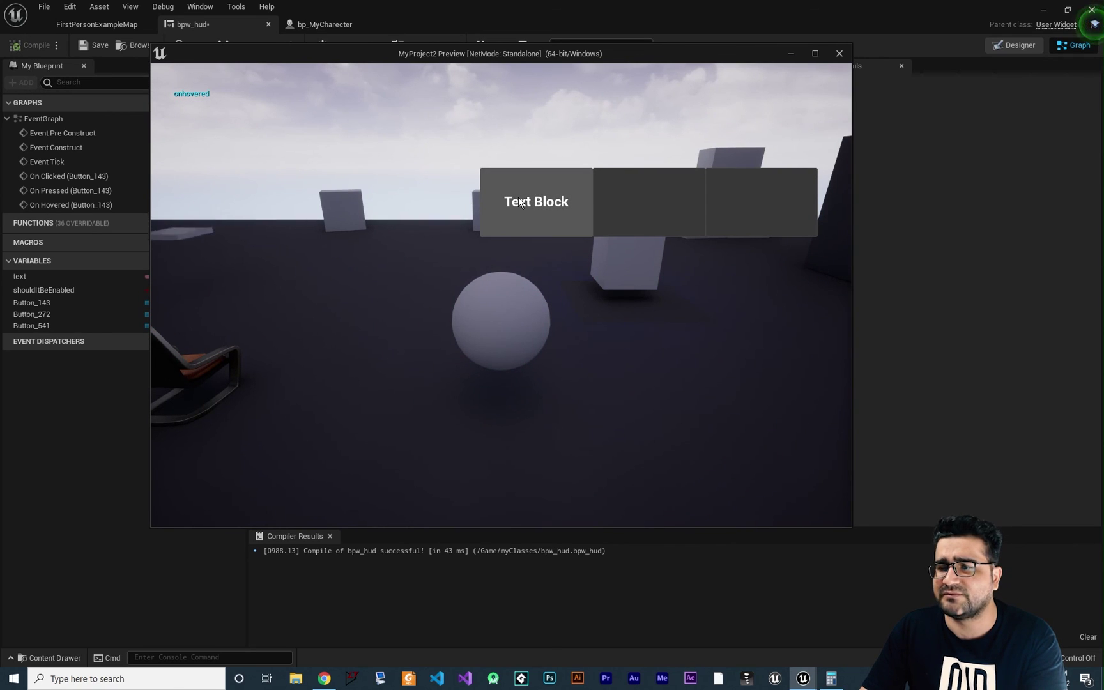
click(502, 185)
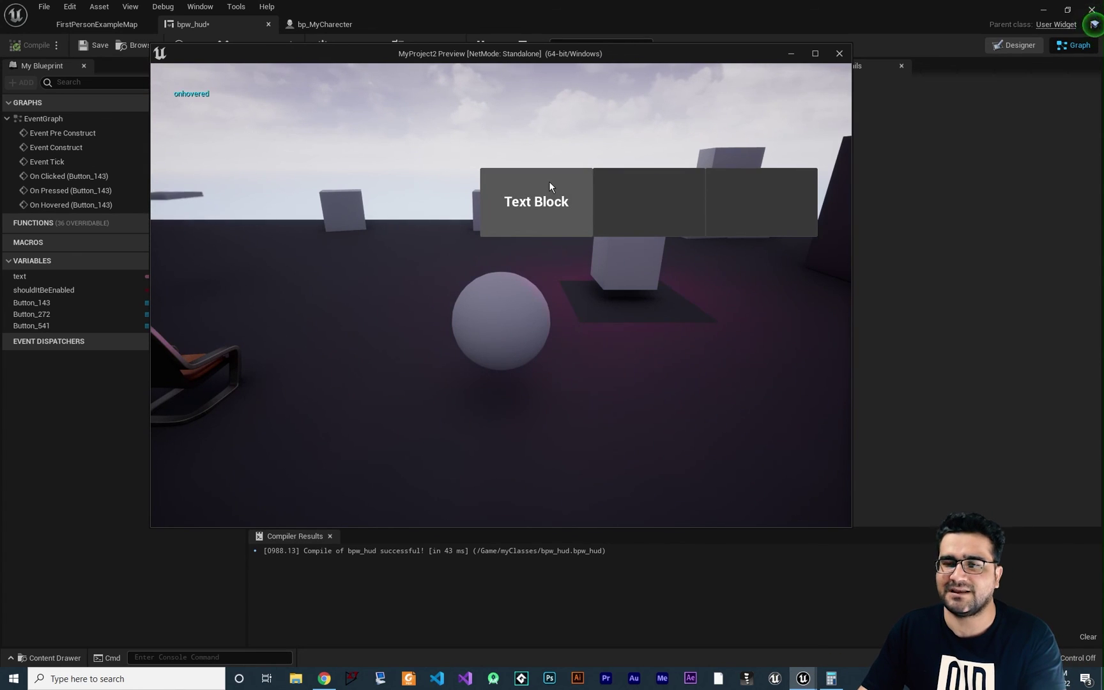
Move the keyboard focus through the buttons in the preview and activate the Text Block button from the keyboard
key(Tab)
key(Tab)
key(Tab)
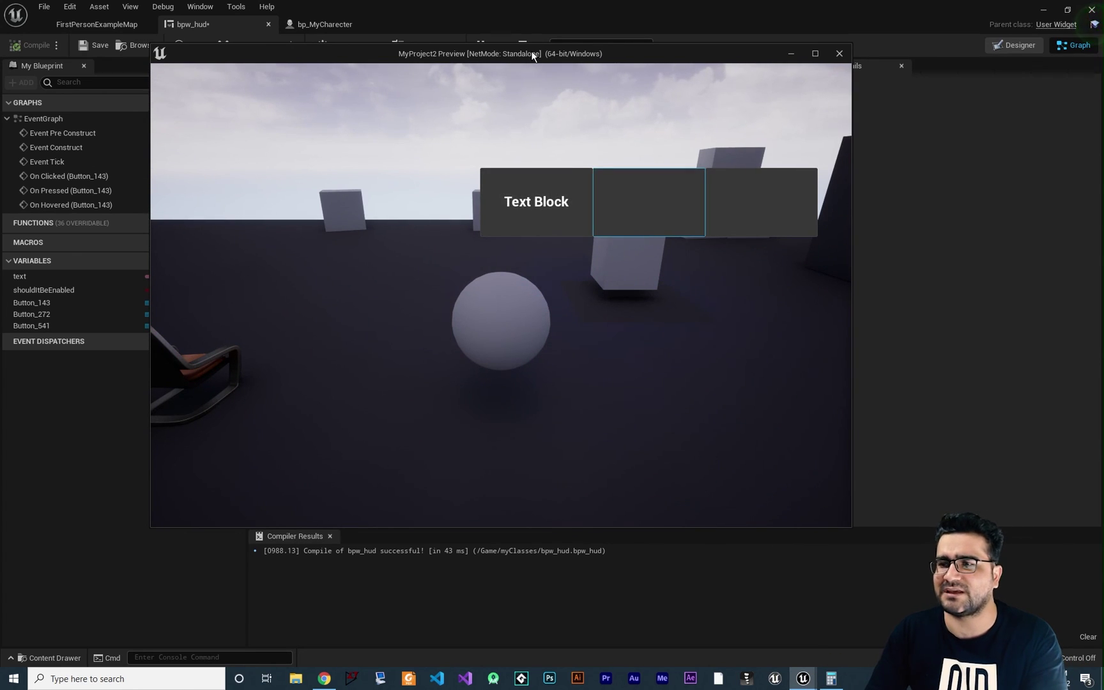
key(Return)
key(Return)
key(Return)
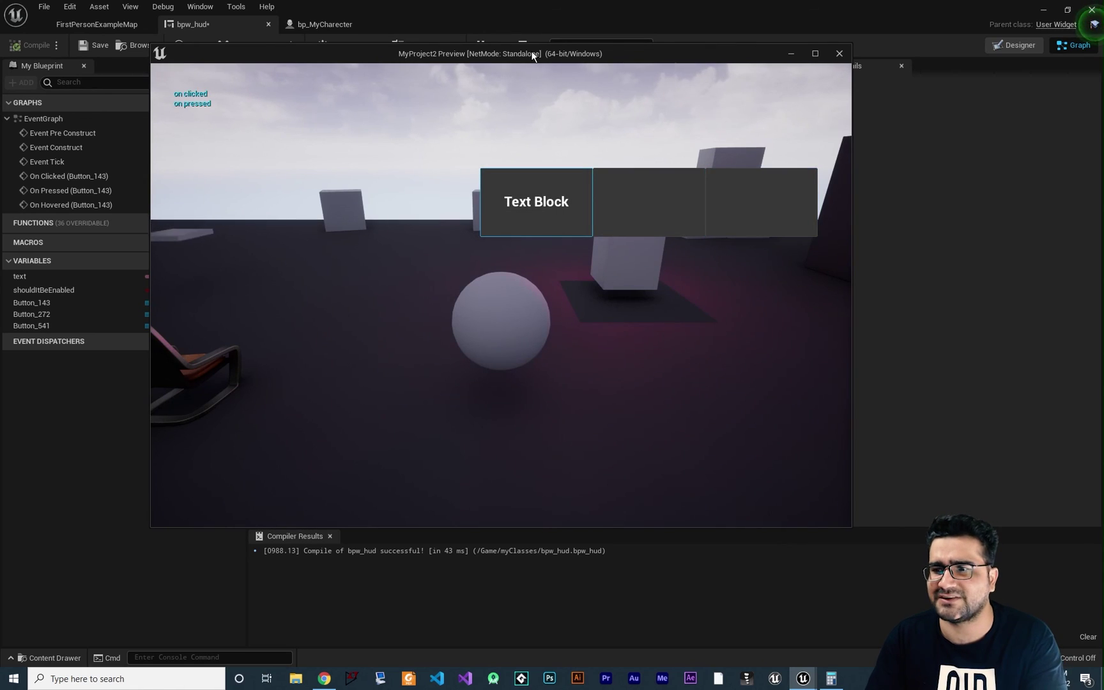